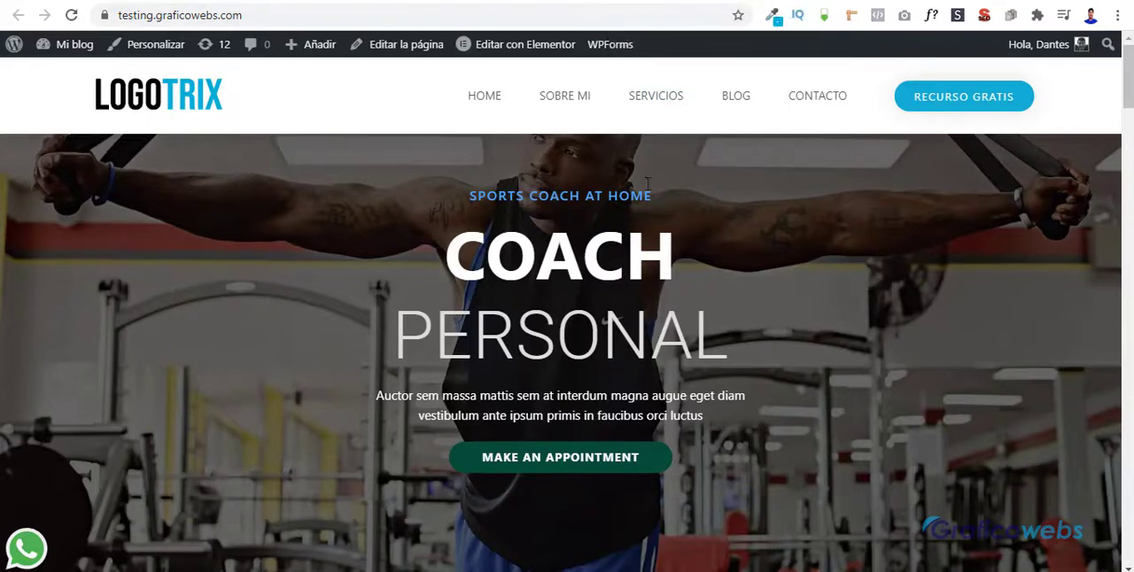
Step: Switch to the WordPress admin, open the media library, and examine the file details of the three newly uploaded gym images
click(642, 3)
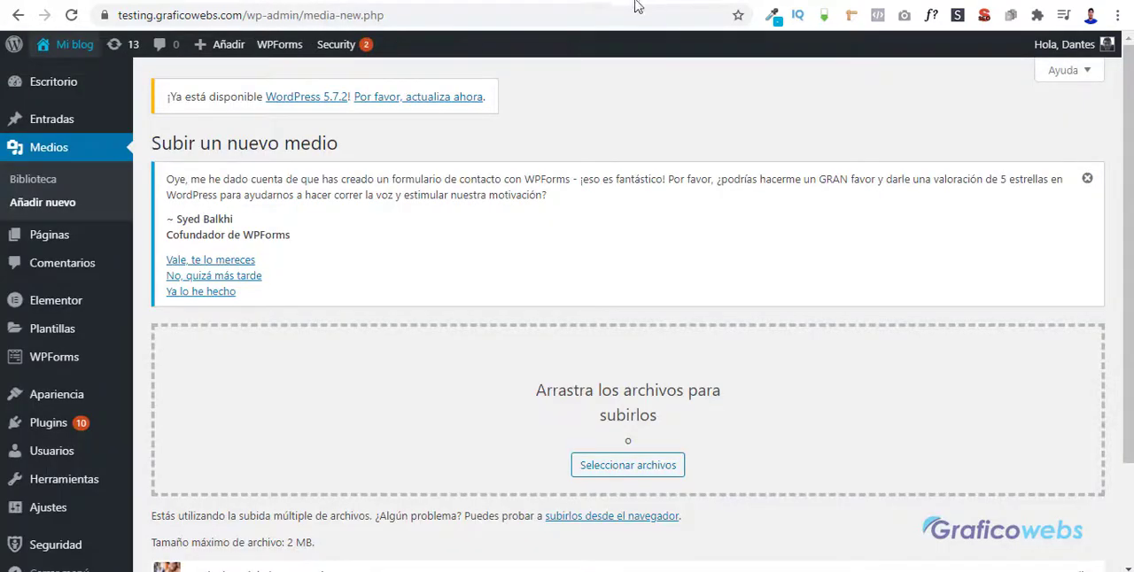
scroll(656, 299, down, 2)
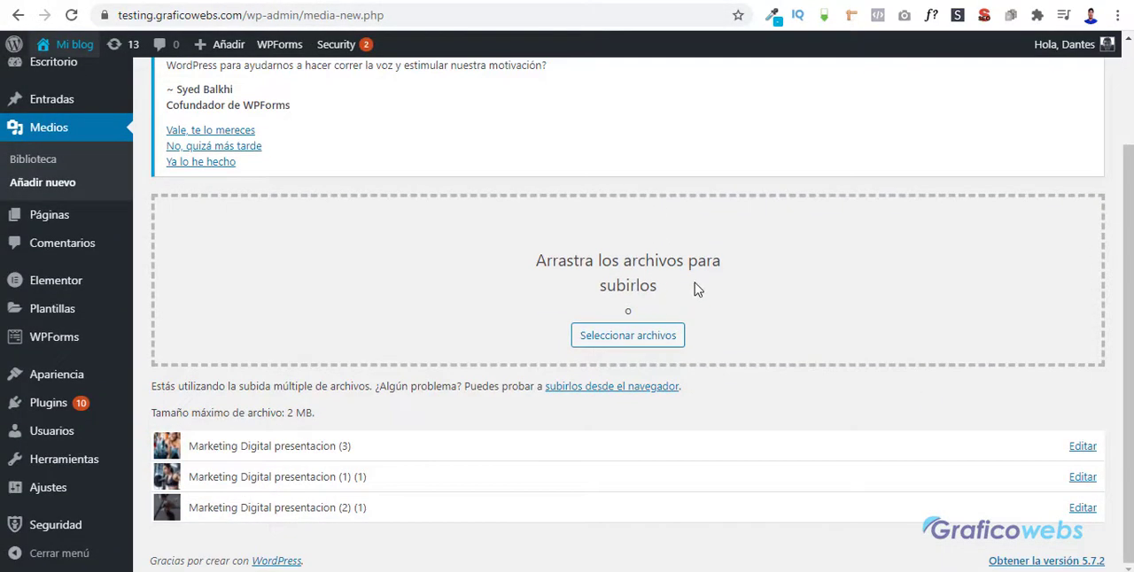
scroll(695, 290, up, 2)
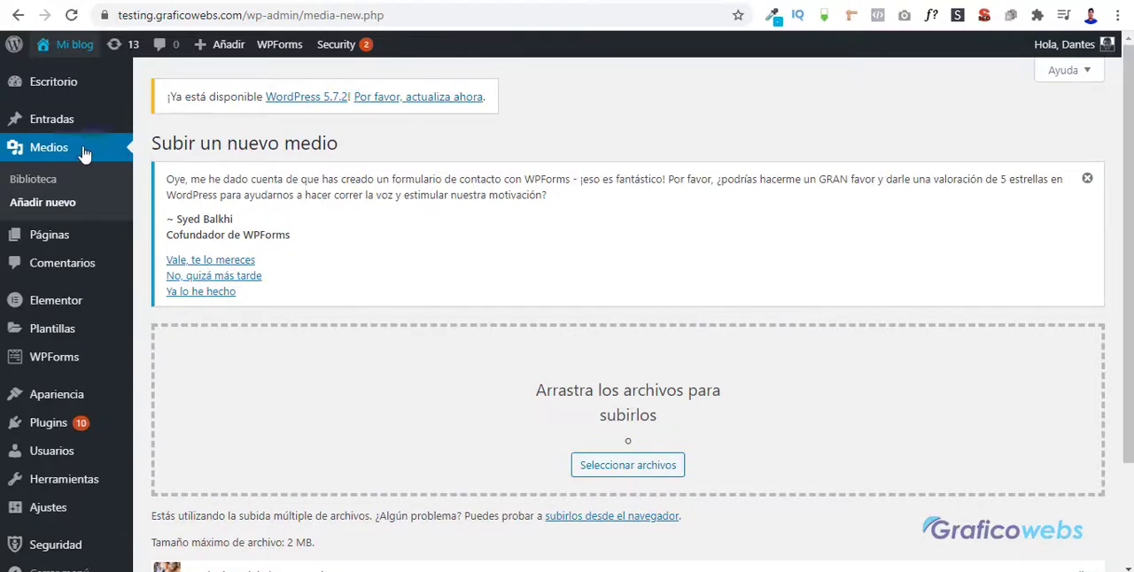
click(68, 153)
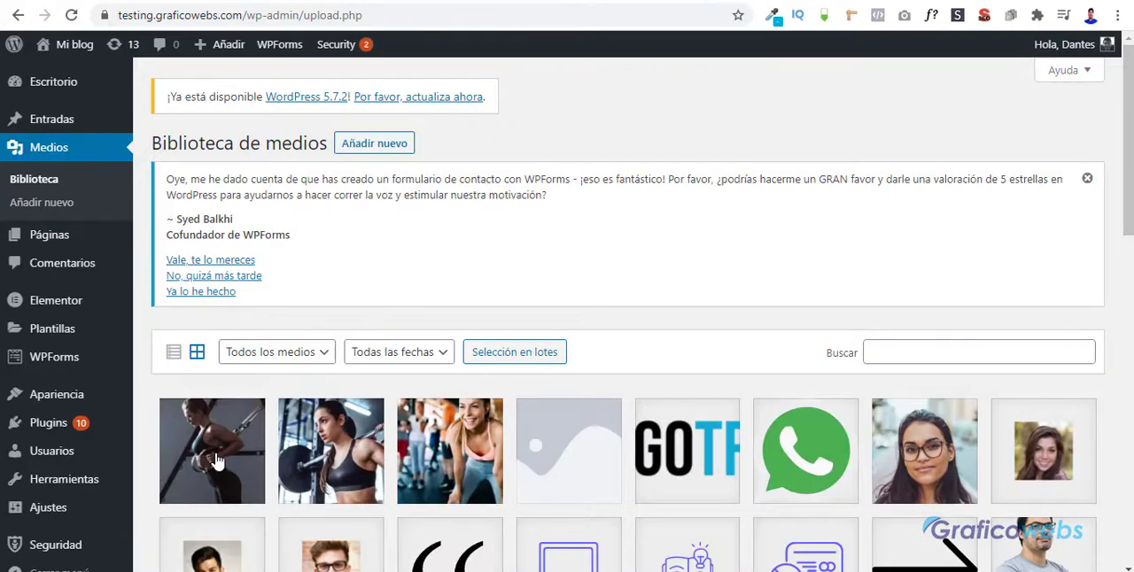
click(227, 463)
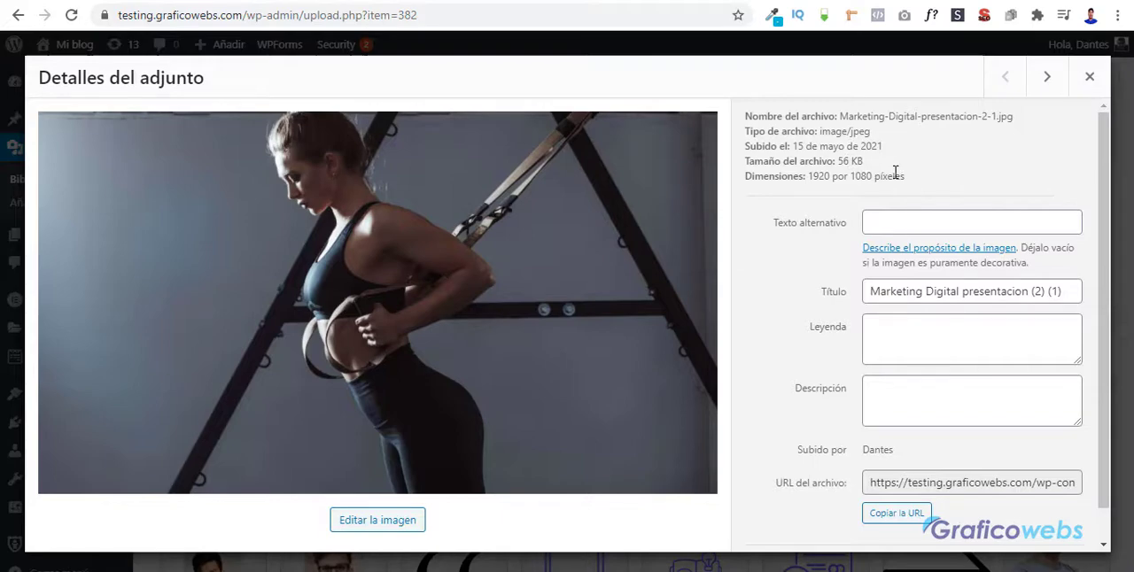
click(1090, 78)
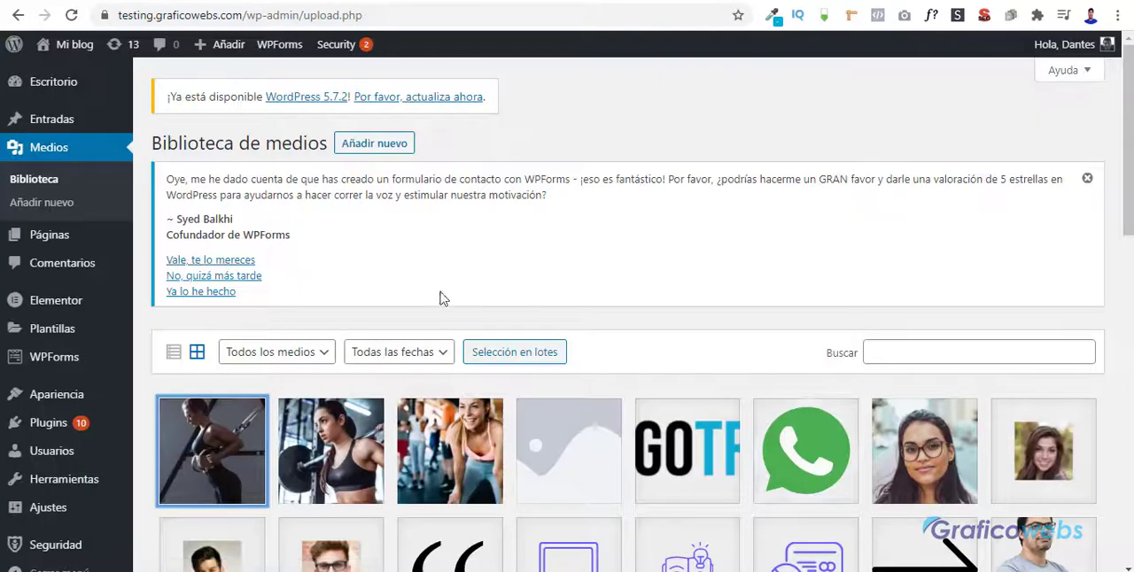
click(350, 459)
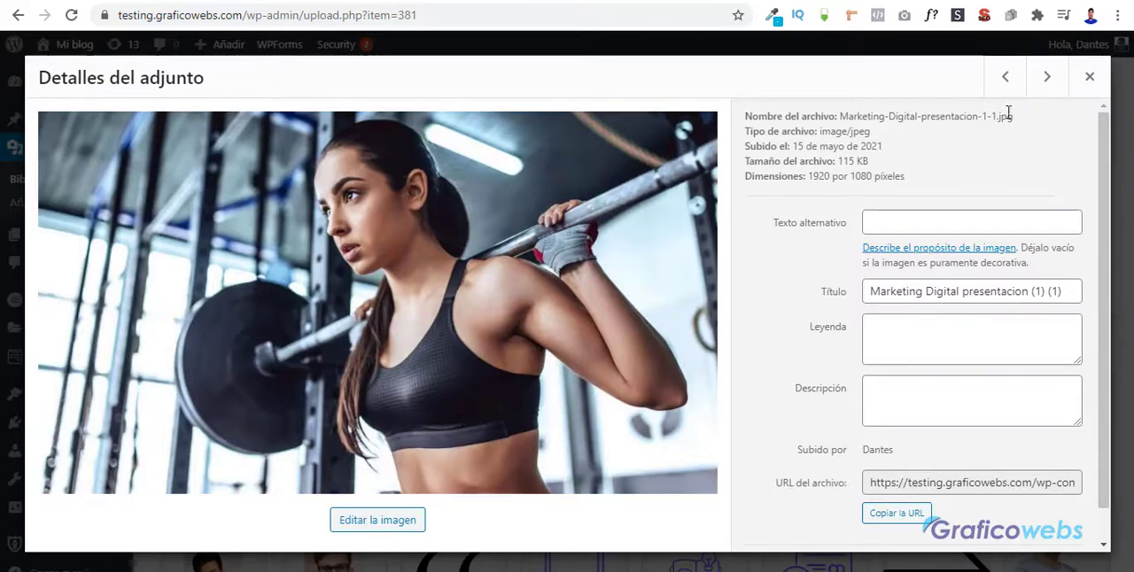
click(1090, 77)
click(450, 452)
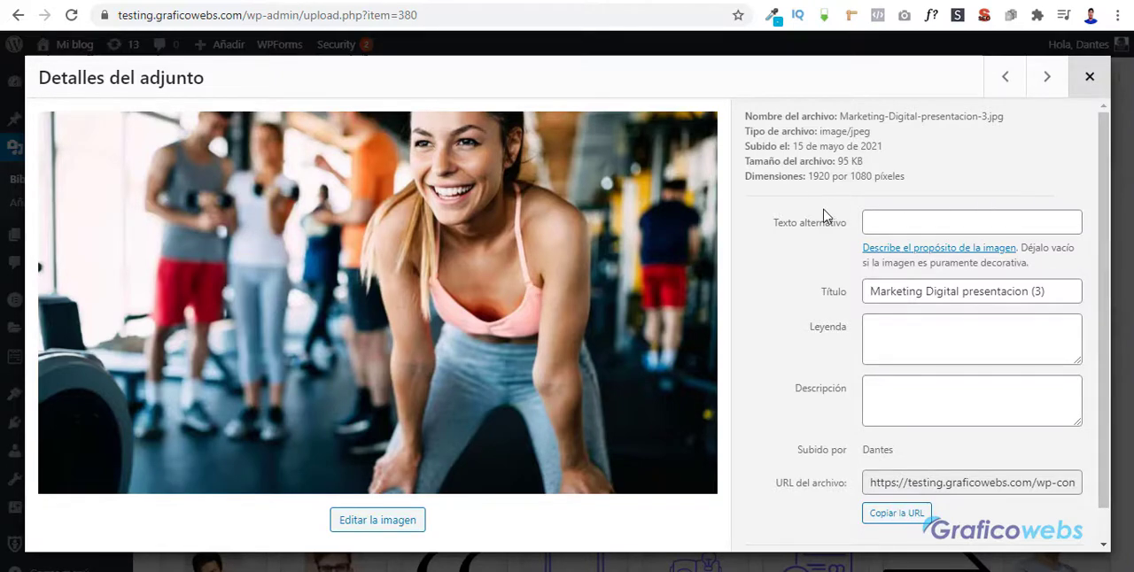
click(1092, 80)
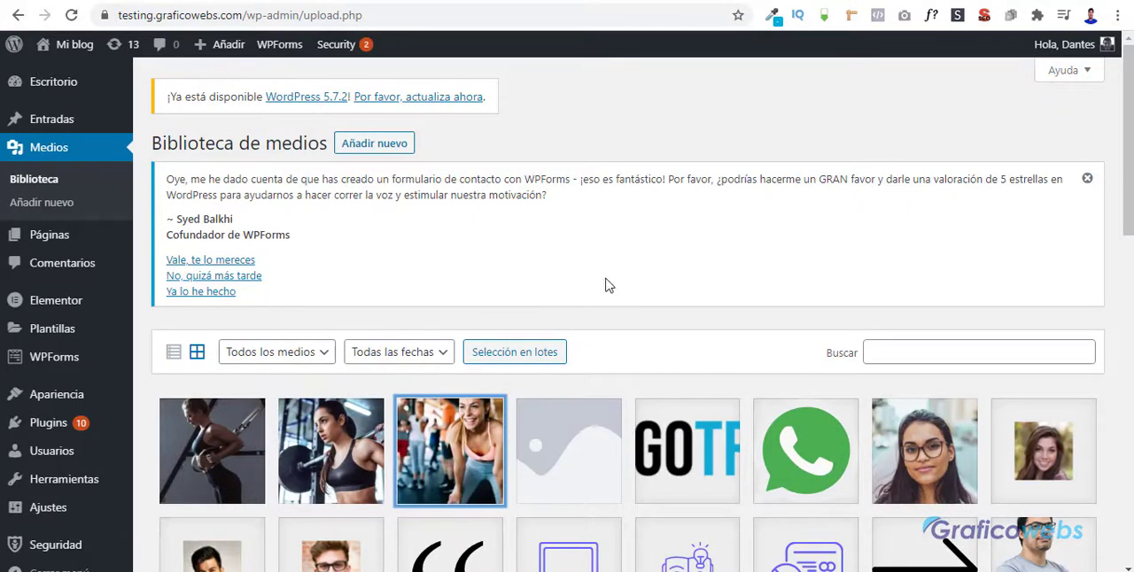
Step: Switch to the Elementor editor for the homepage and save the page to the library as a template named "home inicio"
click(687, 2)
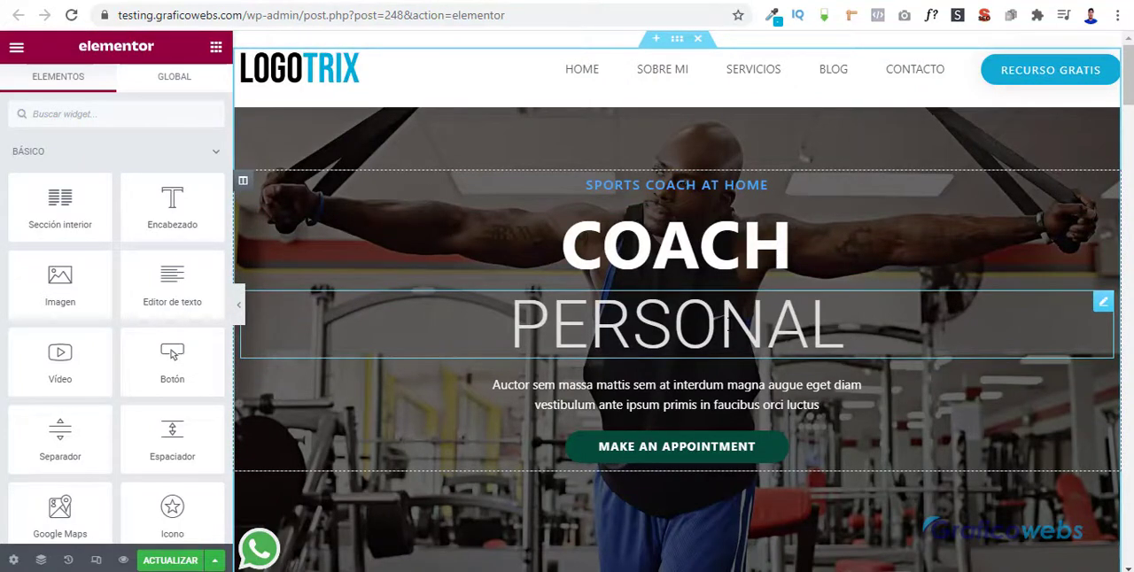
scroll(732, 328, down, 3)
scroll(733, 328, up, 3)
scroll(502, 356, down, 1)
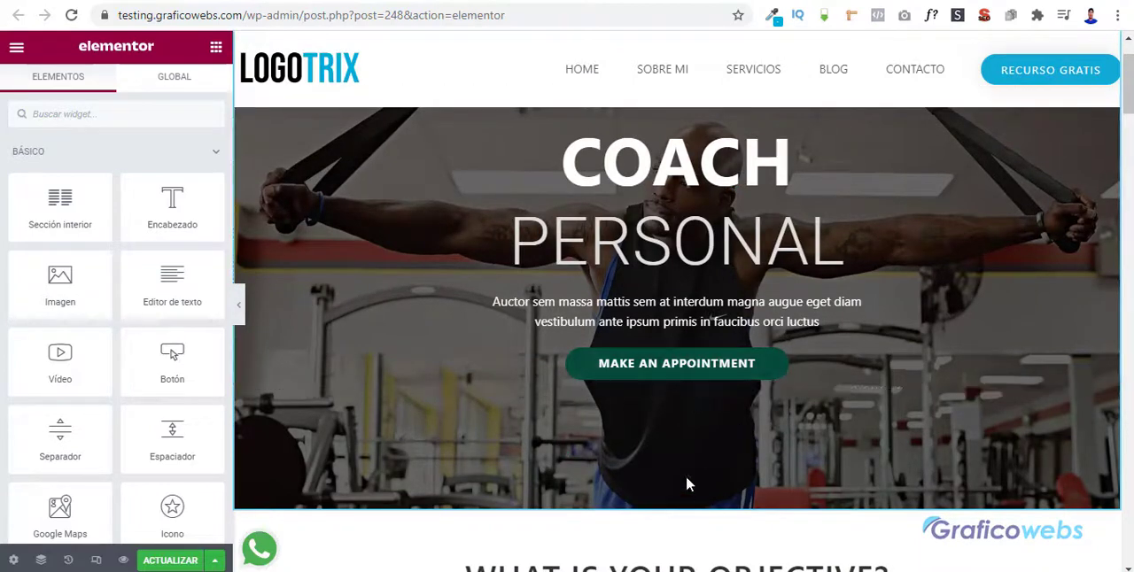
scroll(686, 478, up, 1)
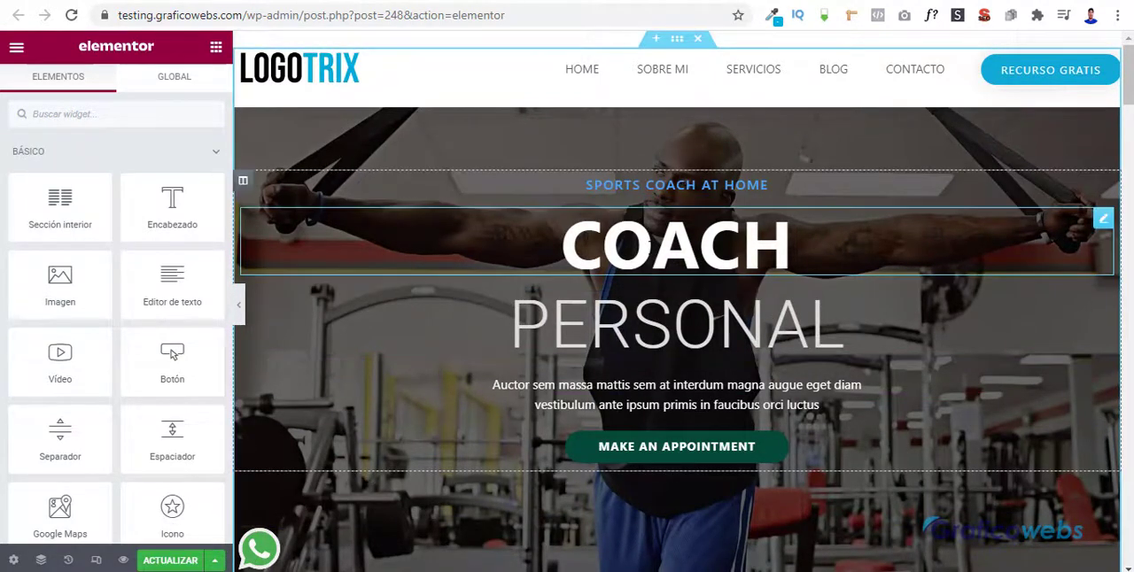
click(215, 560)
click(129, 521)
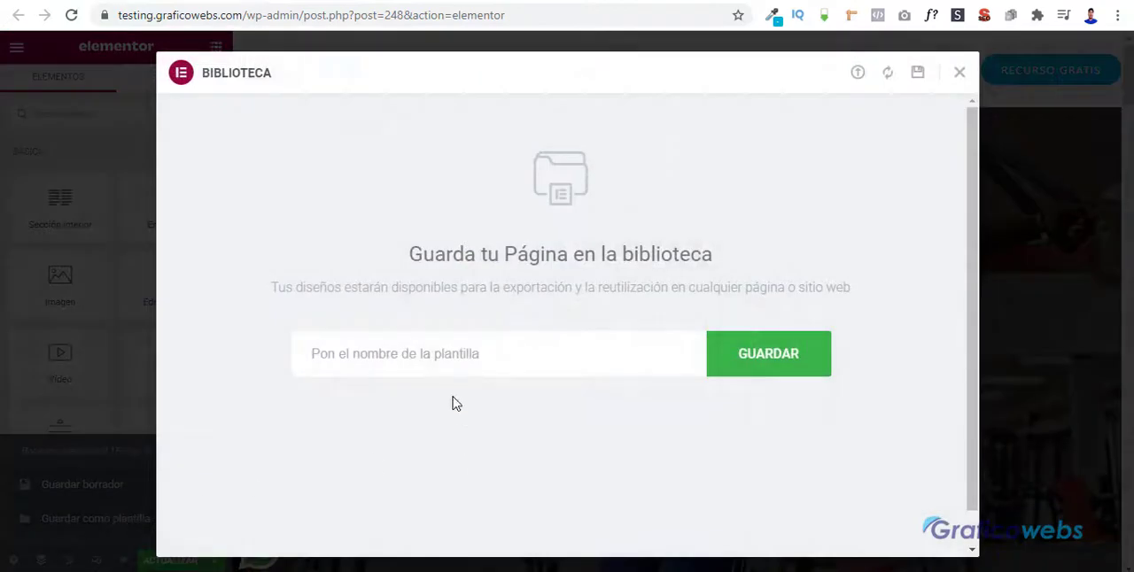
click(460, 350)
text(ho)
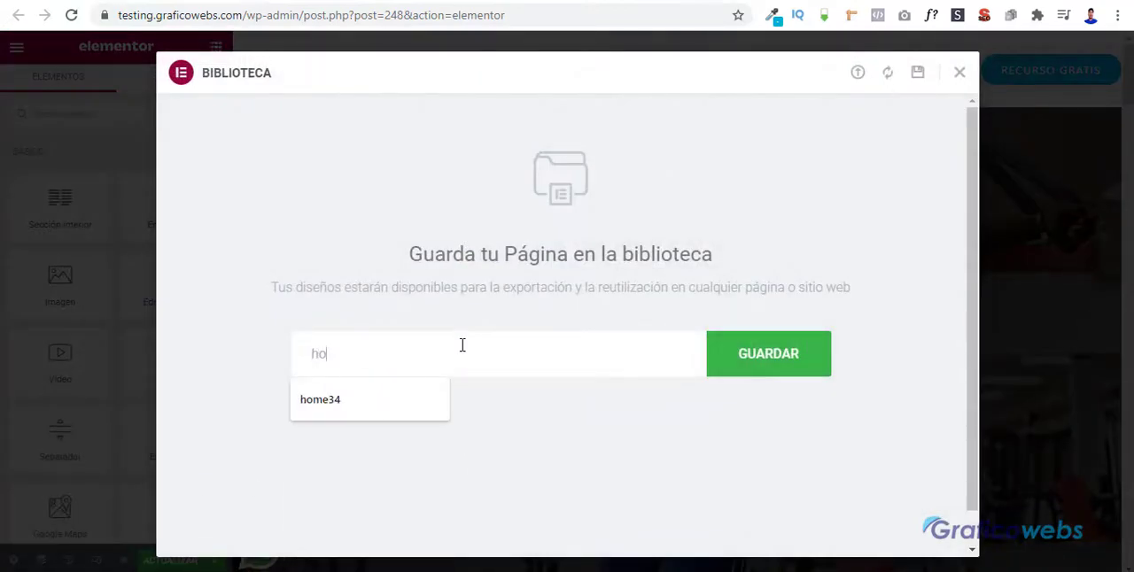
text(me inicio)
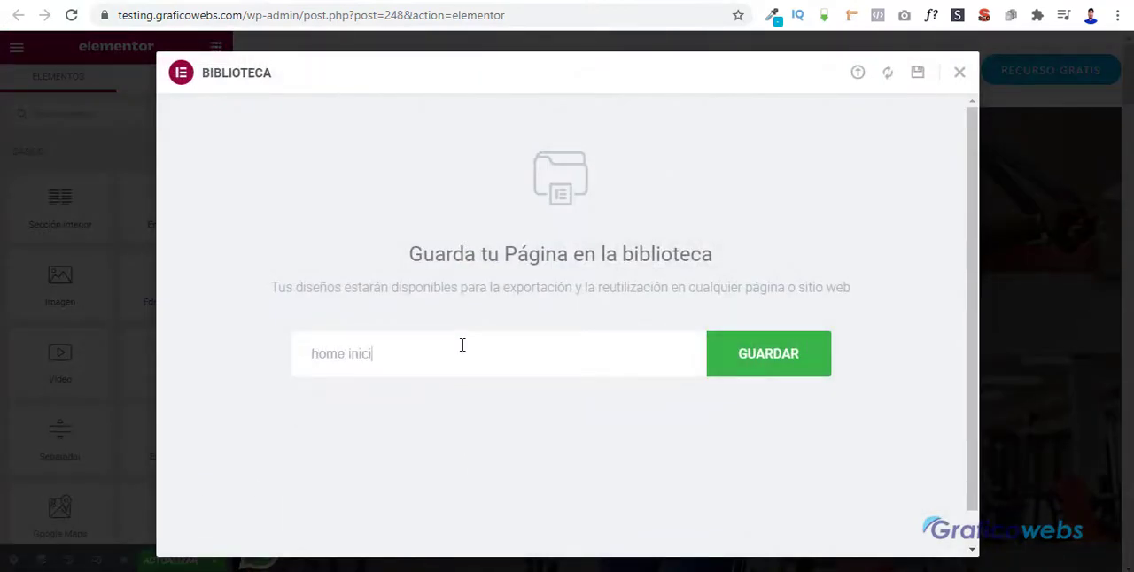
click(756, 347)
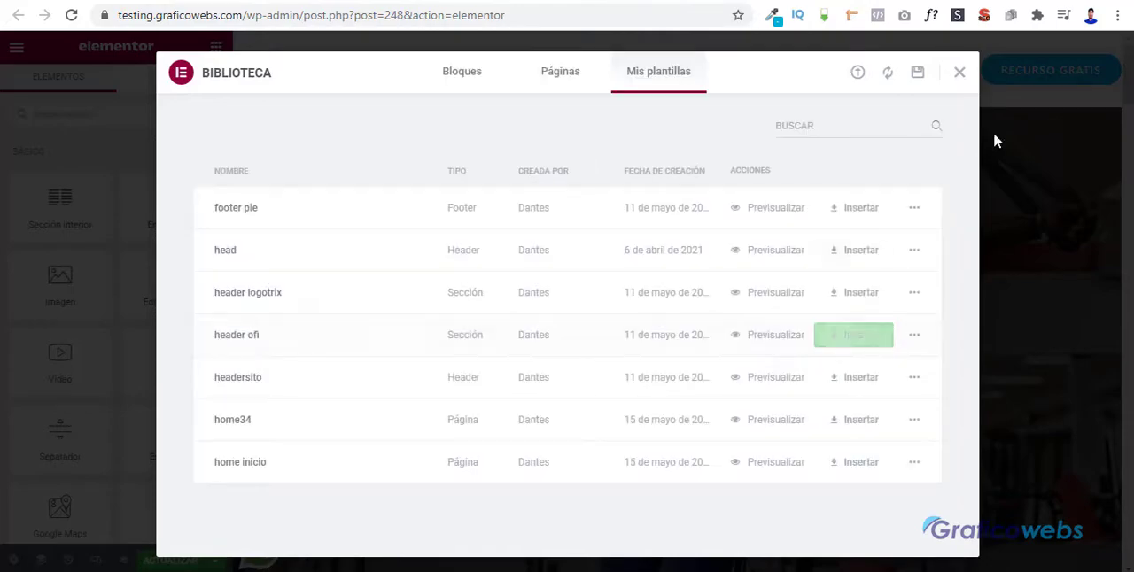
click(959, 73)
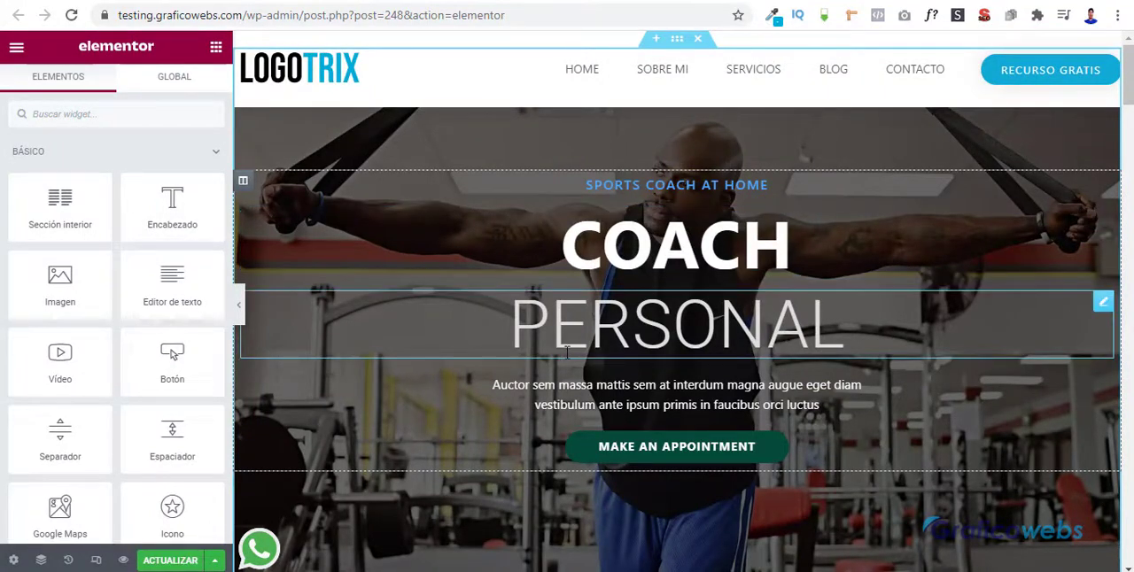
Step: Delete all content sections below the Coach Personal hero, from "What is your objective?" through the New York map
scroll(567, 353, down, 2)
scroll(506, 354, up, 2)
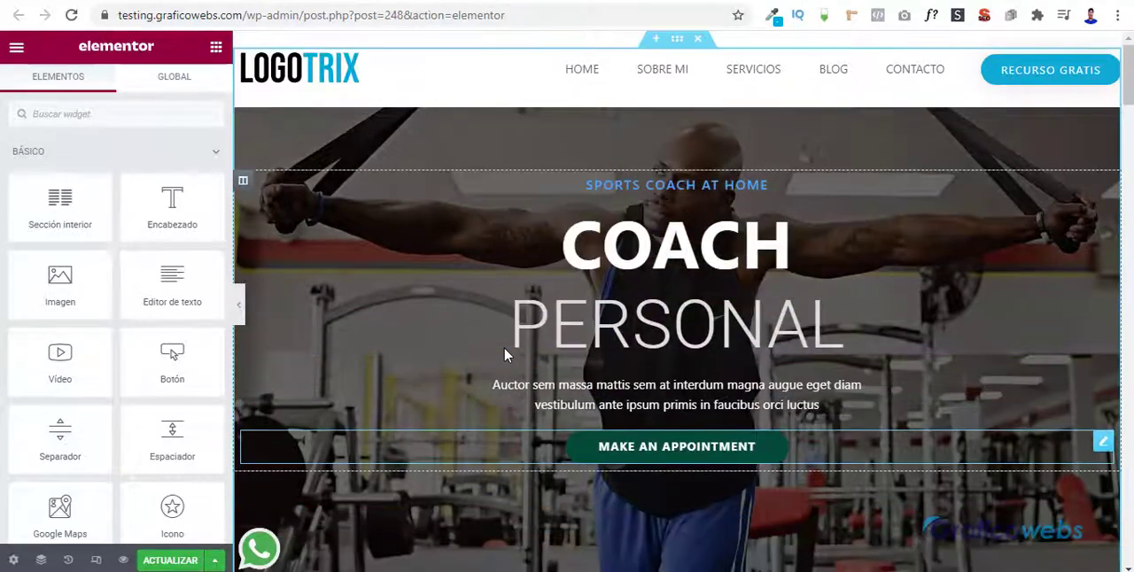
scroll(506, 435, down, 4)
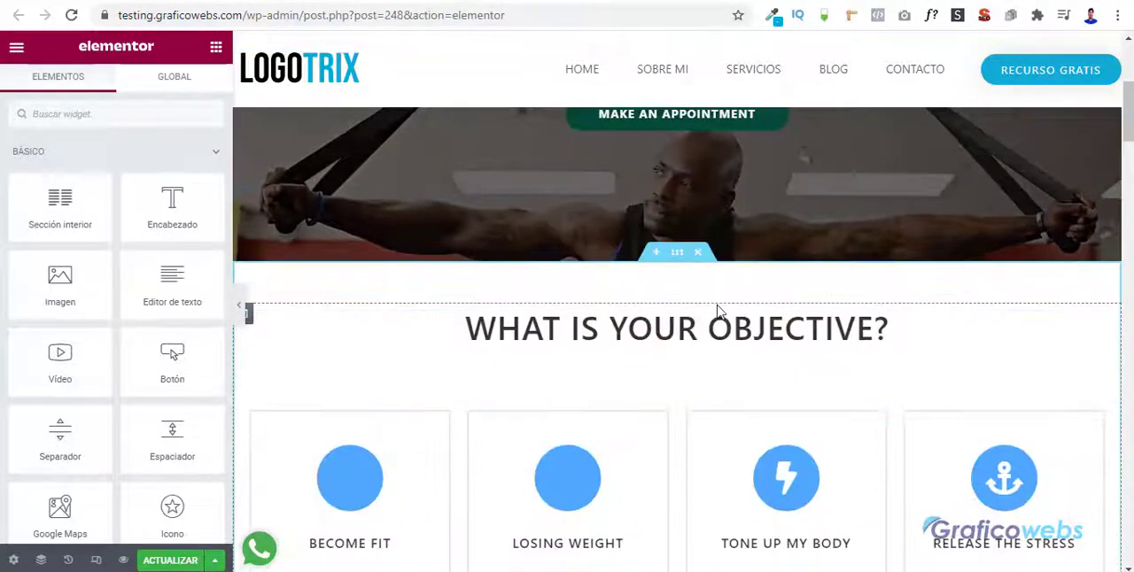
click(699, 254)
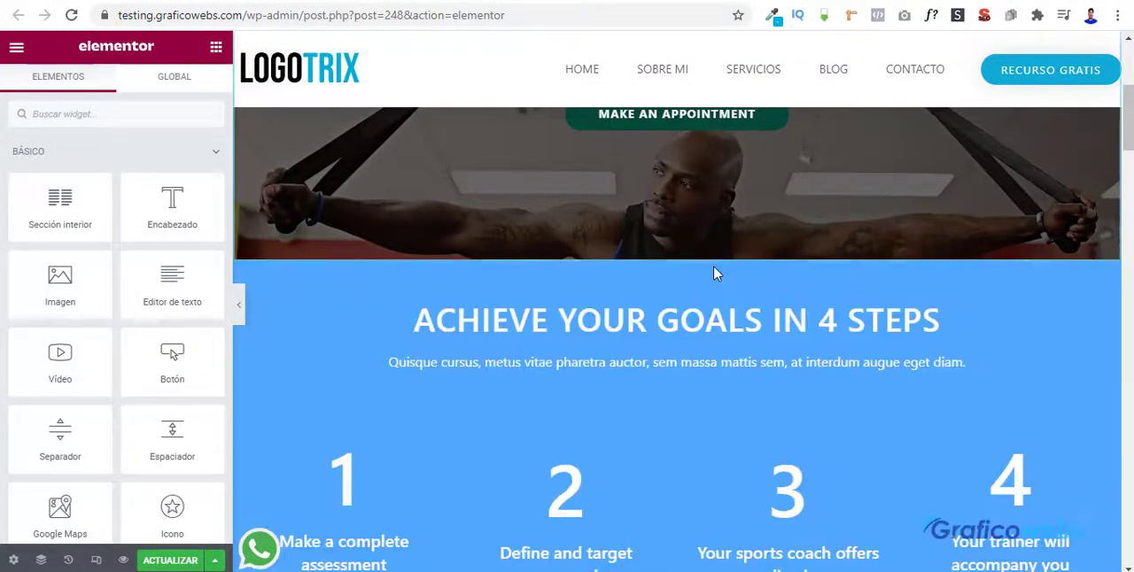
click(699, 254)
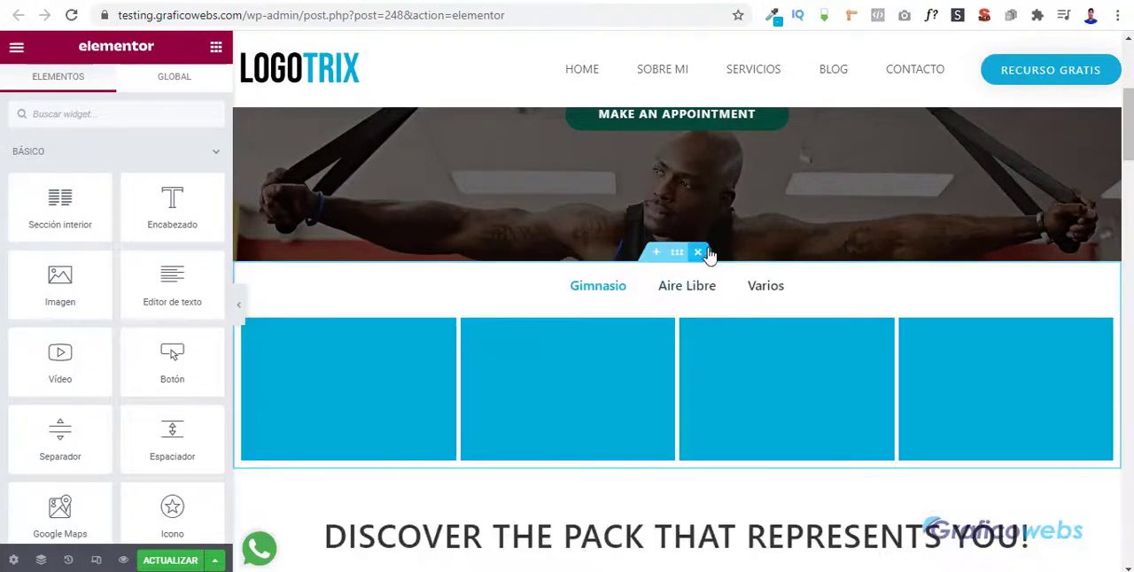
click(698, 253)
click(699, 254)
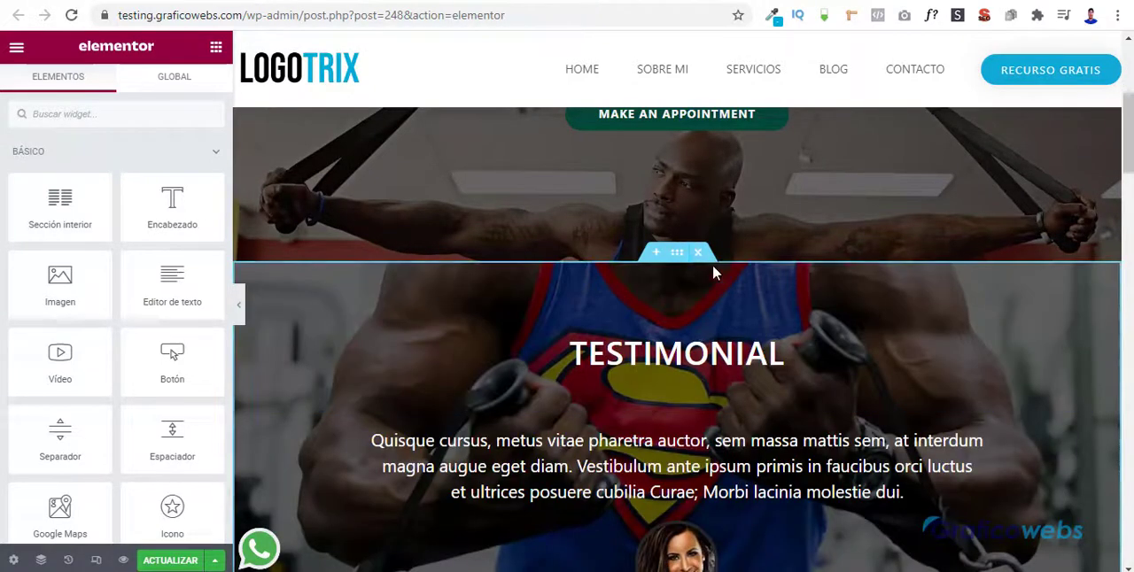
click(702, 256)
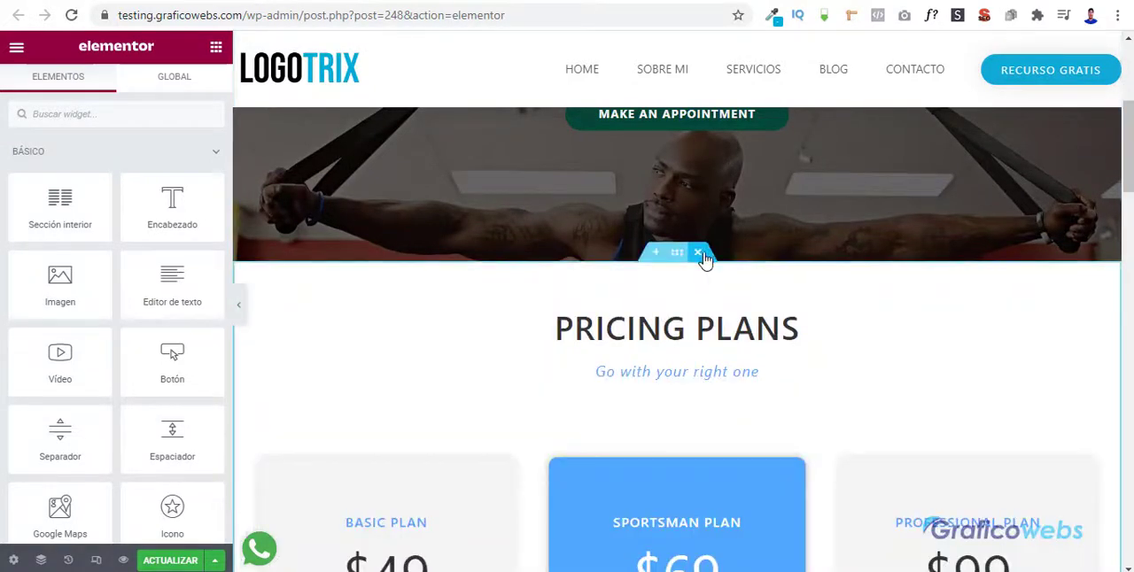
click(702, 255)
click(699, 255)
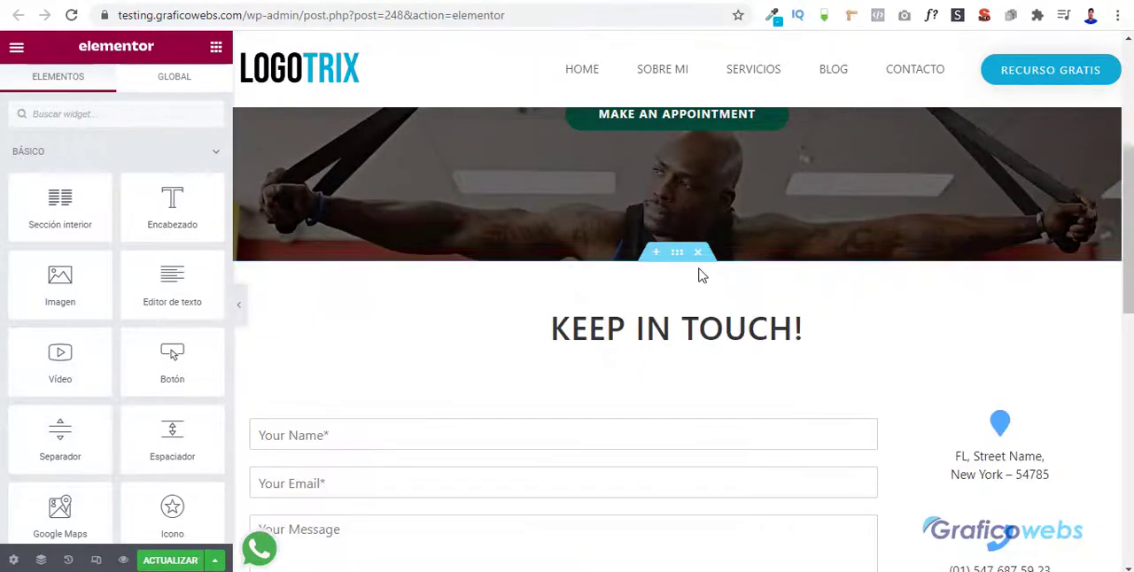
click(701, 256)
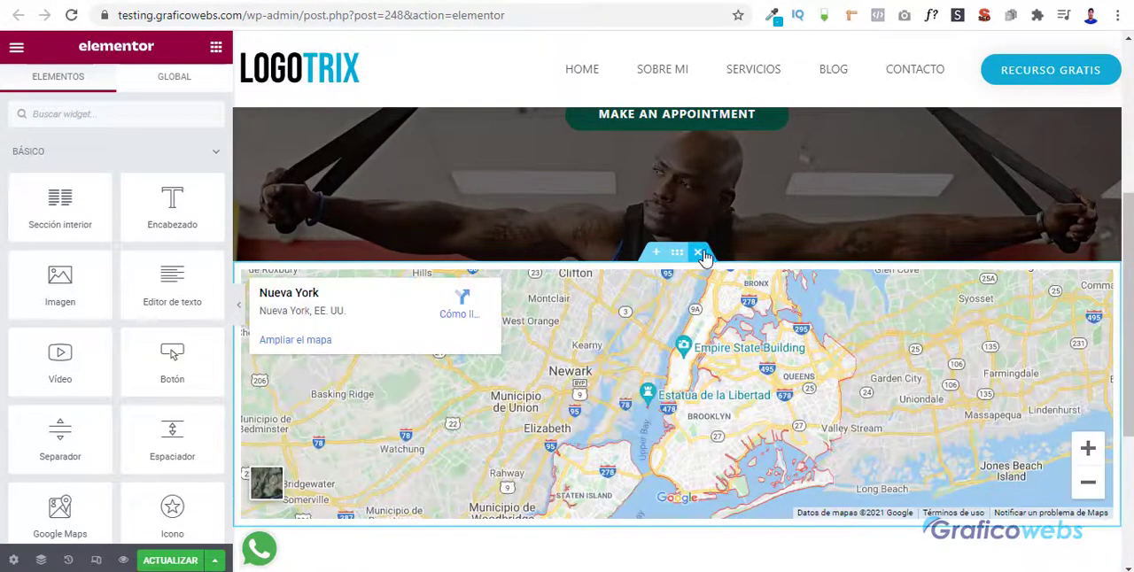
click(700, 255)
Step: Delete the Coach Personal hero section through the Navigator, and close the Navigator
scroll(697, 394, up, 4)
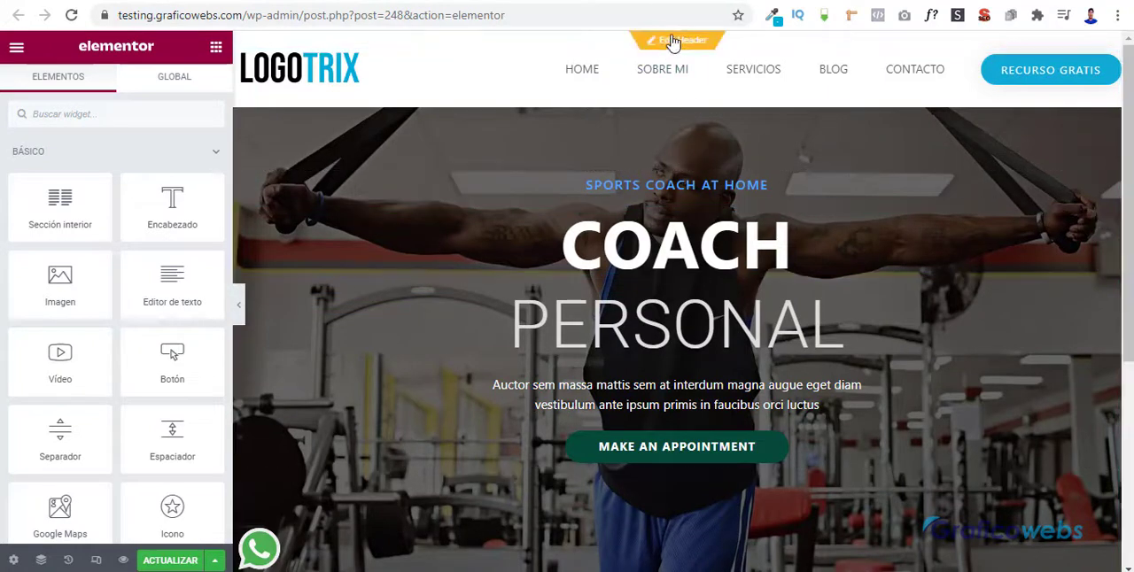
right_click(385, 287)
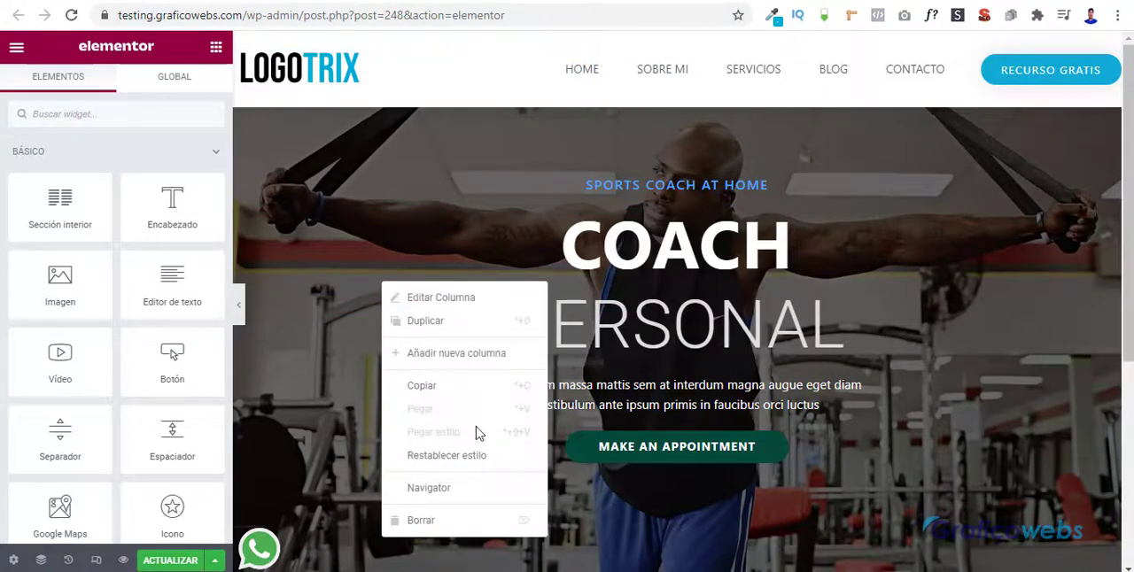
click(452, 492)
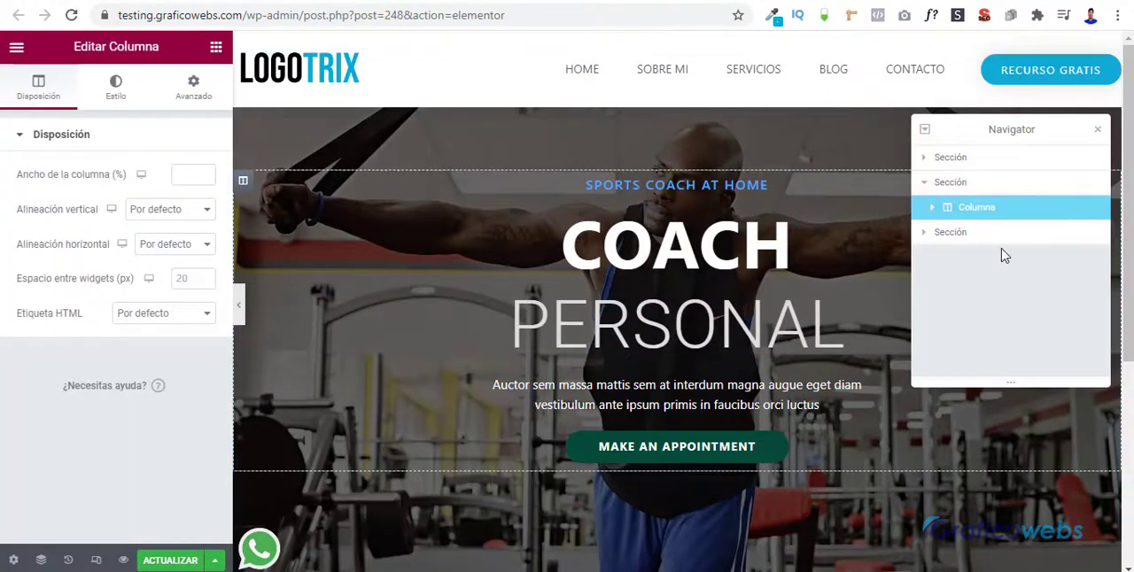
click(965, 163)
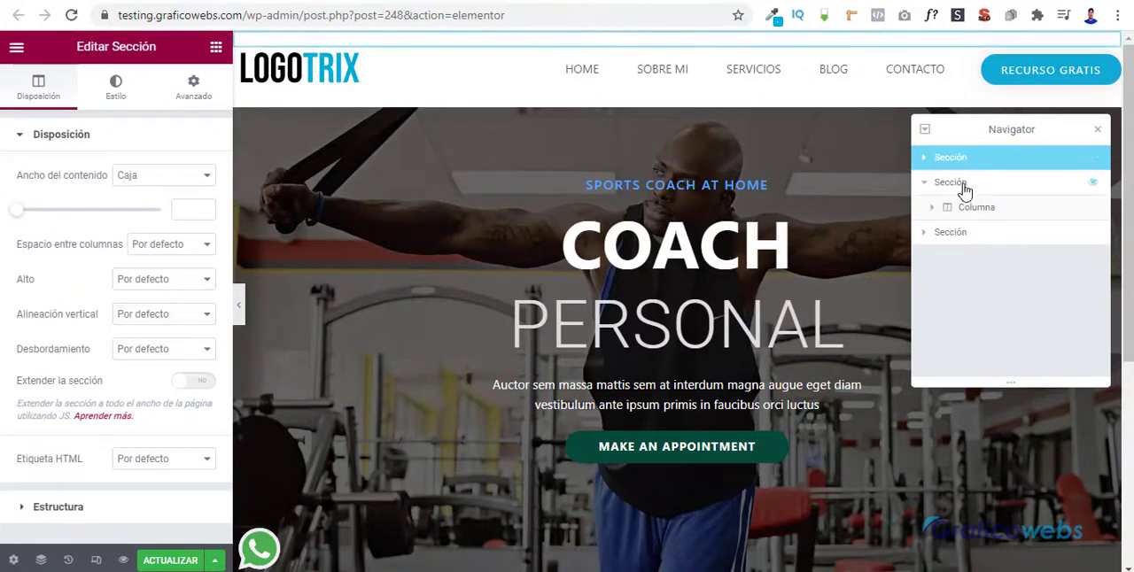
click(964, 187)
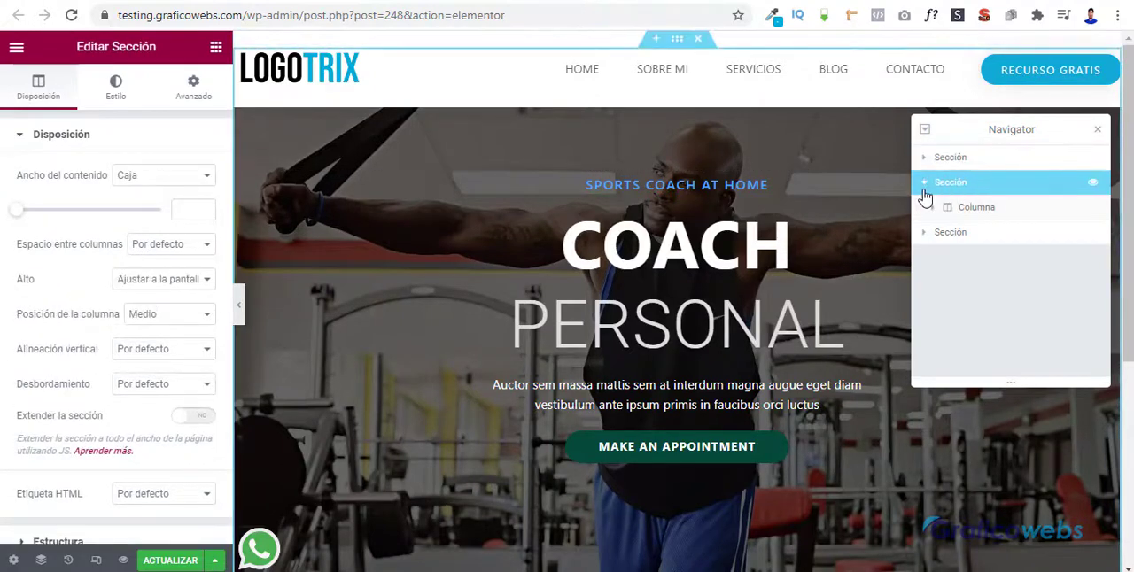
right_click(970, 190)
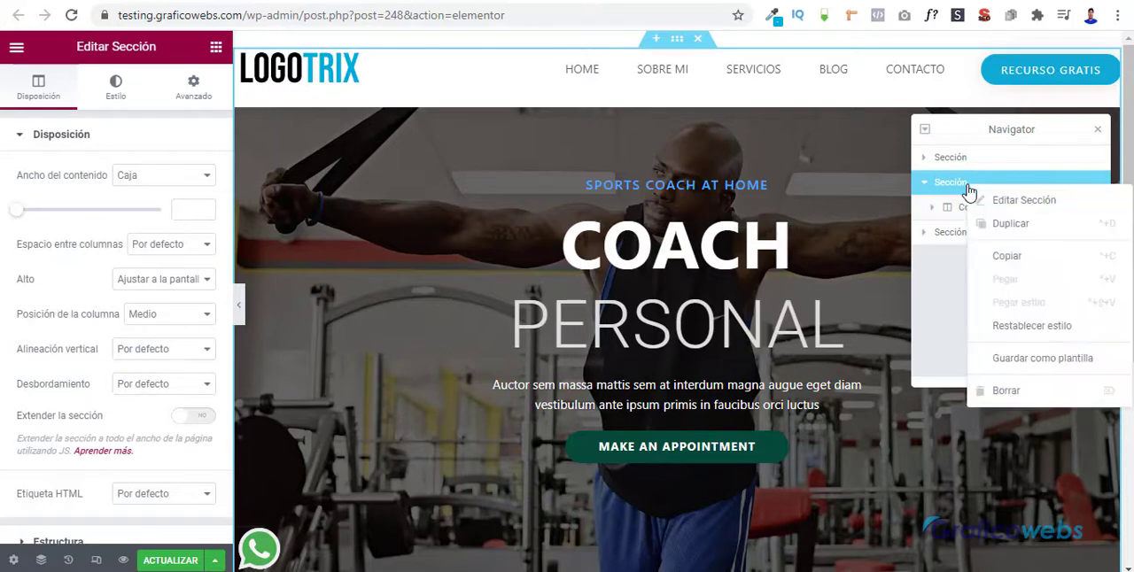
click(1005, 391)
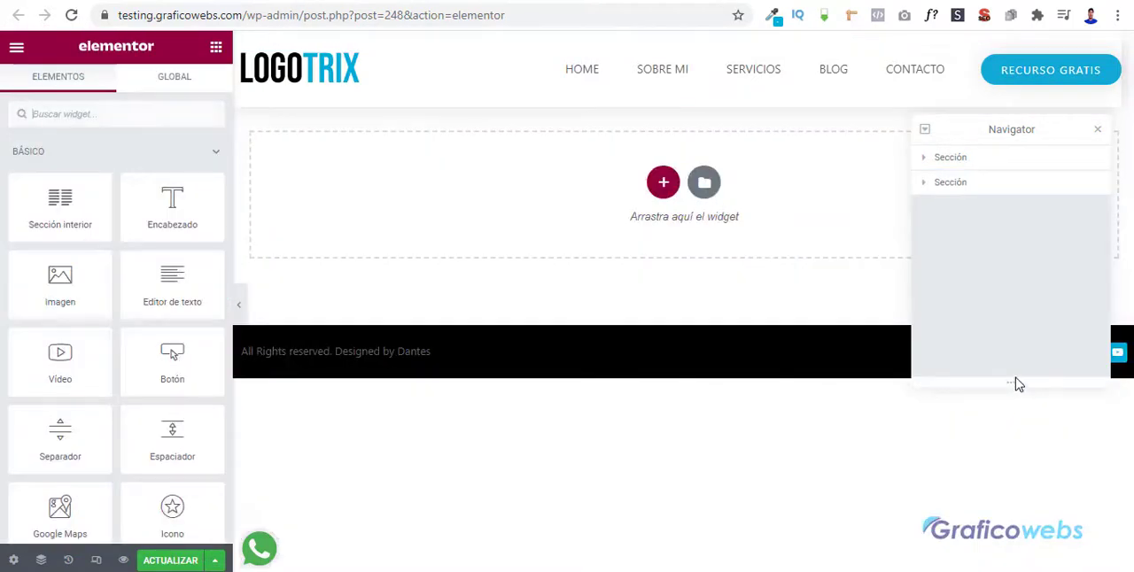
click(1100, 133)
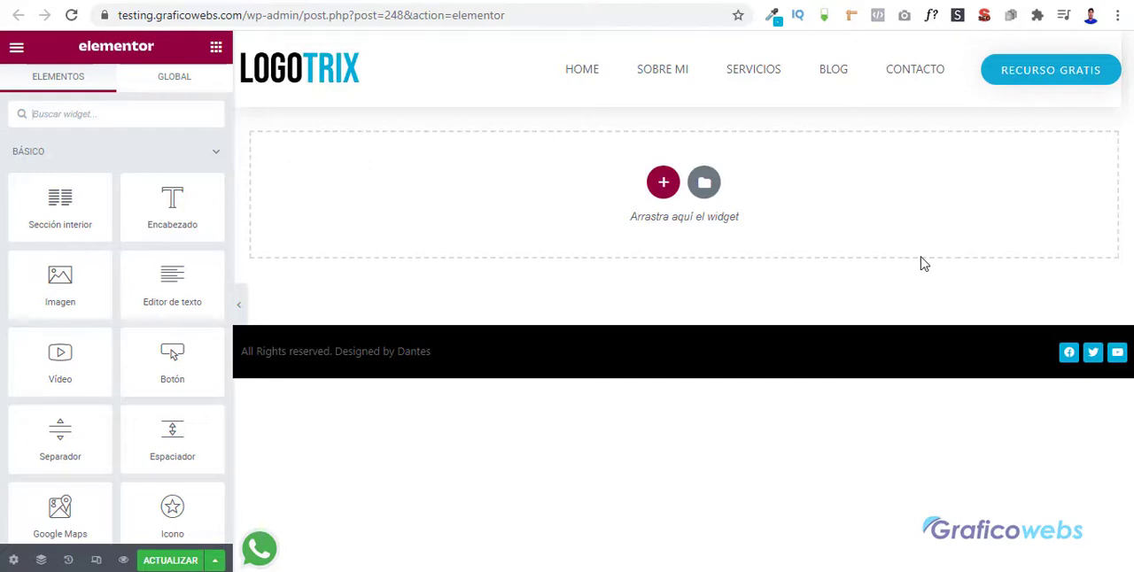
Step: Add a new section with a single-column structure to the empty page area
click(663, 183)
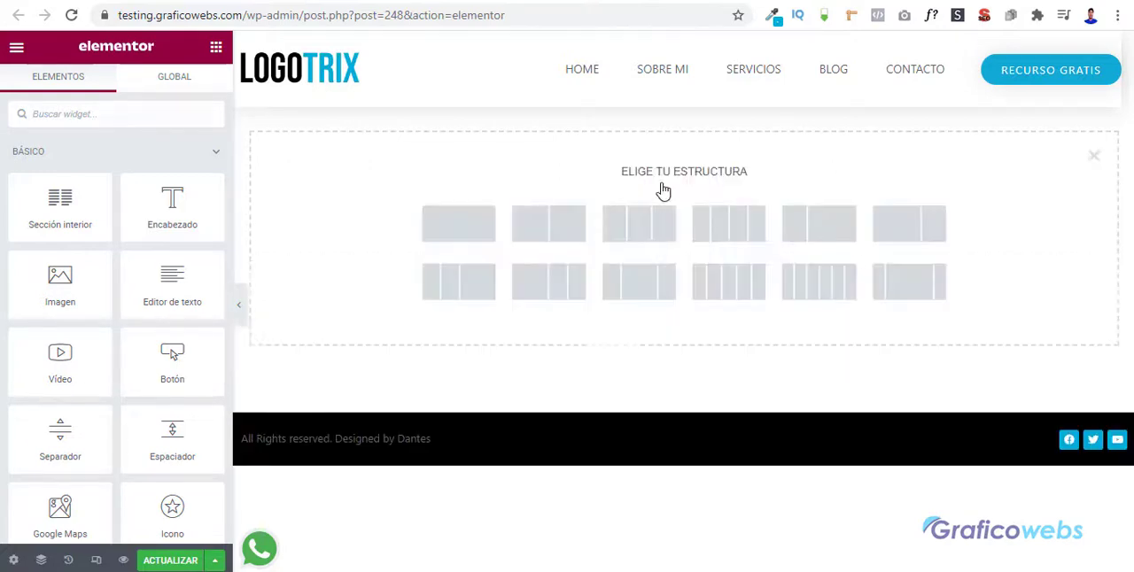
click(458, 230)
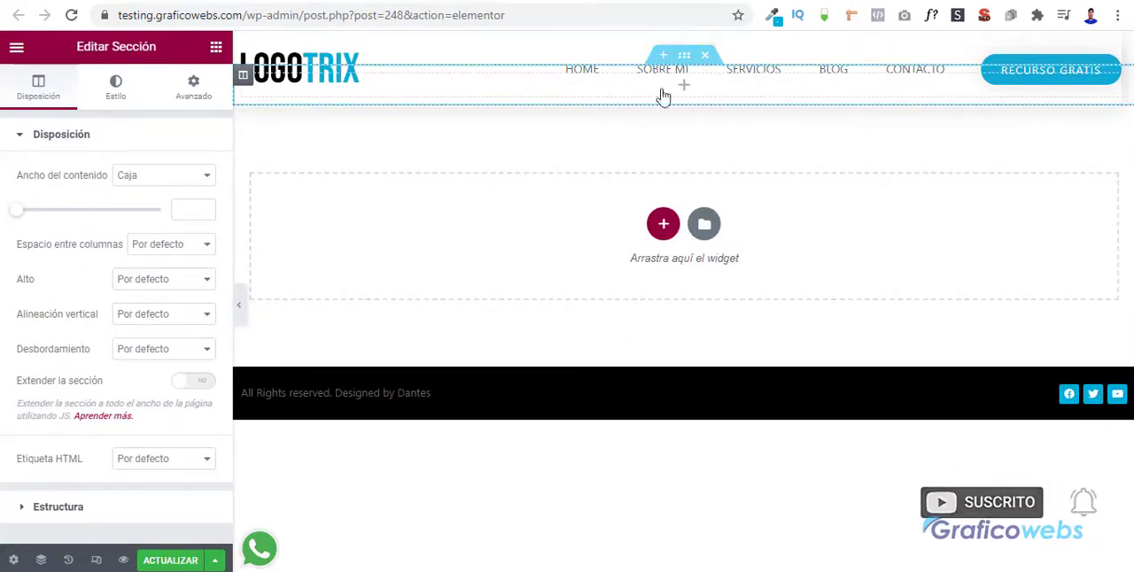
Step: Find the Slides widget and add it to the empty single-column section of the page
click(215, 48)
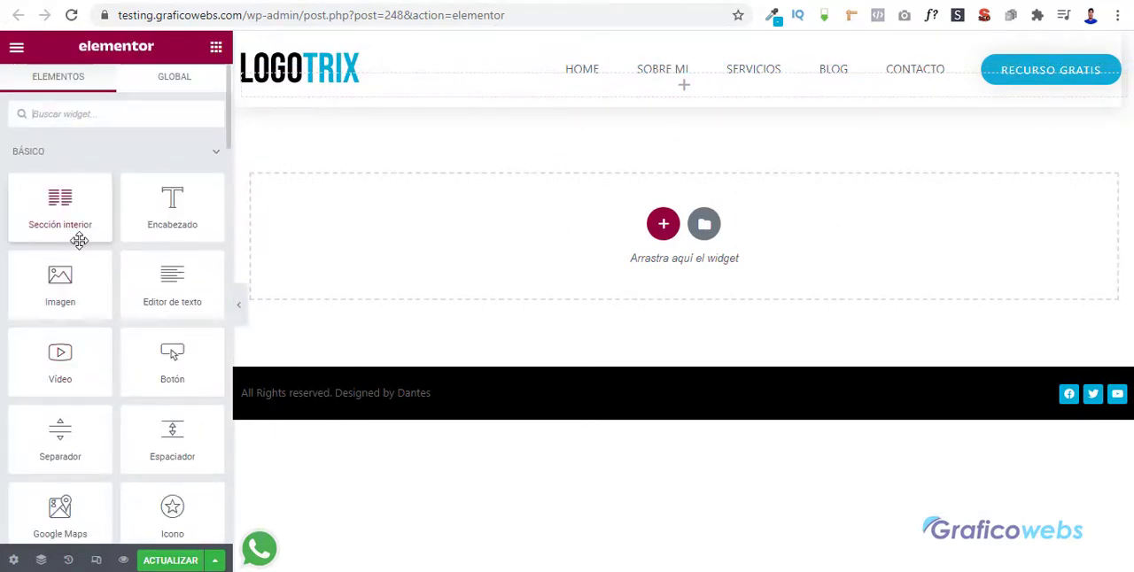
text(slid)
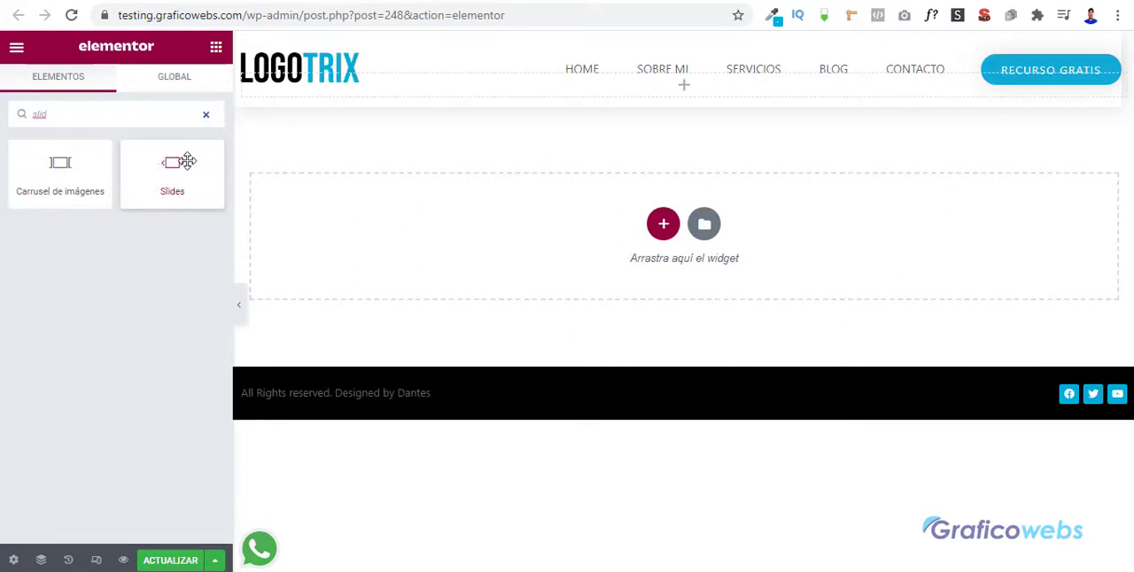
drag(187, 161, 712, 93)
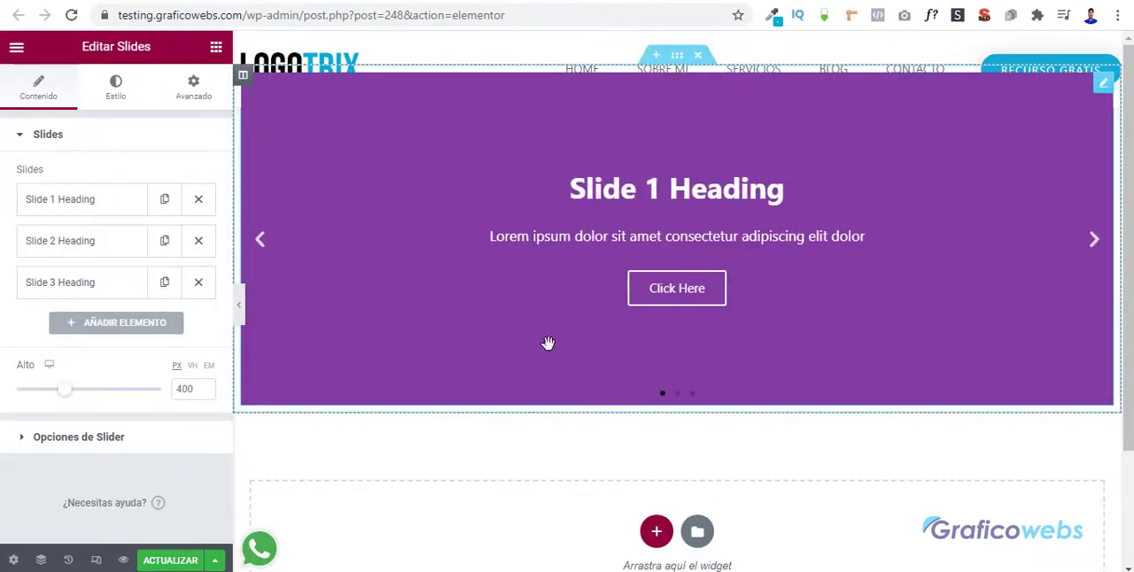
Step: Give slide 1 the gym photo of the woman with suspension straps as its background image and clear its background color
click(73, 207)
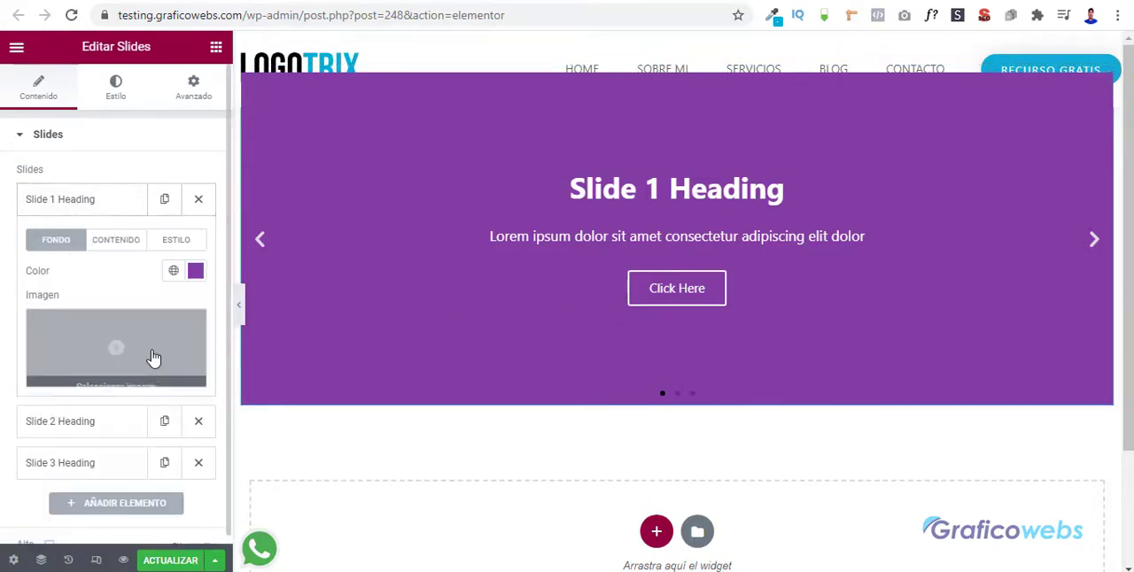
click(152, 358)
click(92, 236)
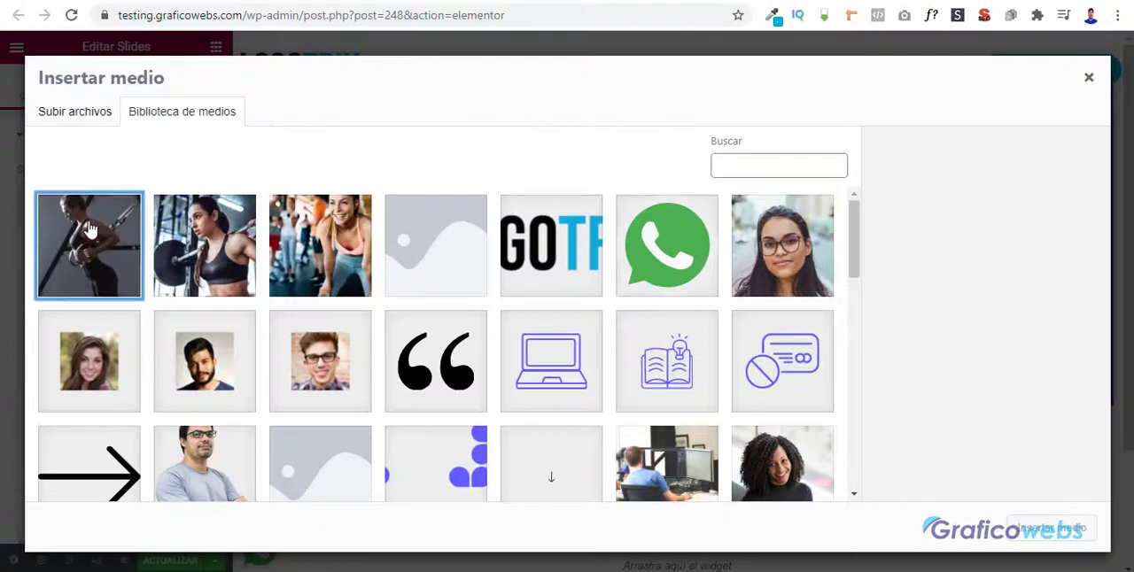
click(1060, 530)
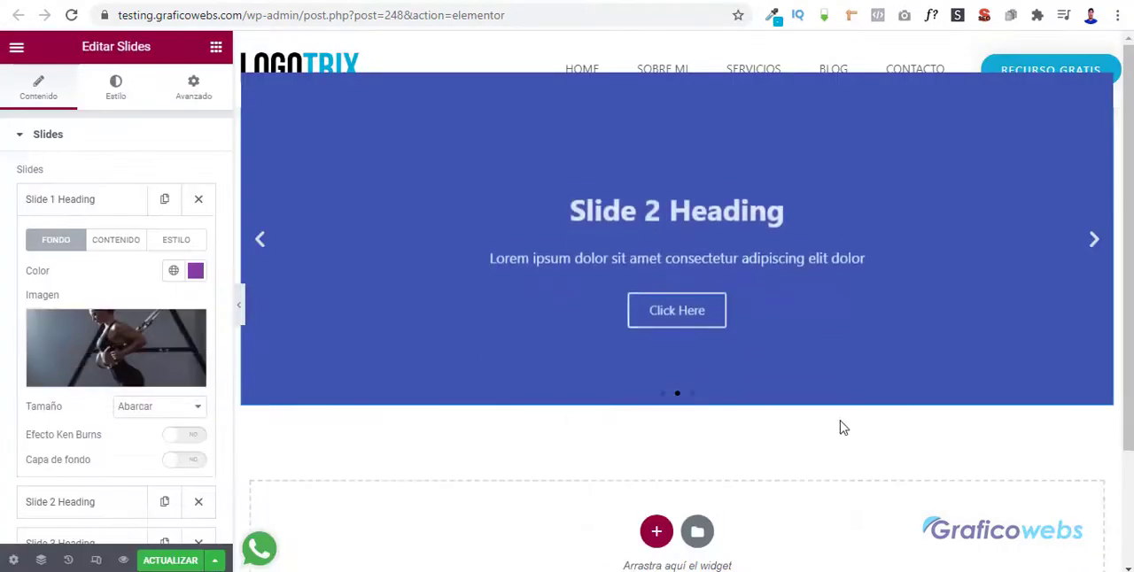
click(174, 271)
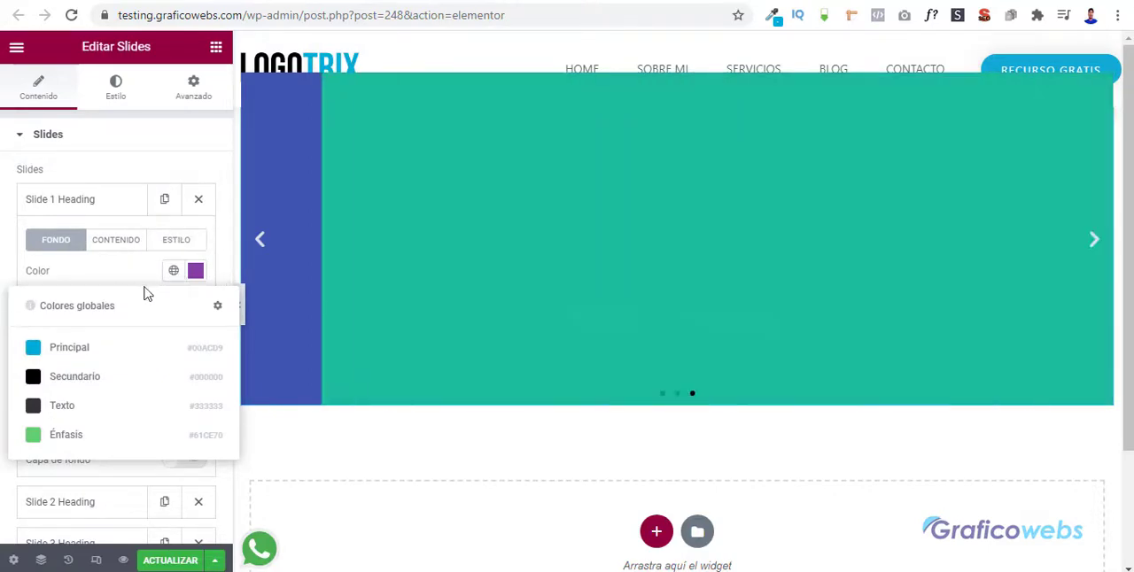
click(196, 271)
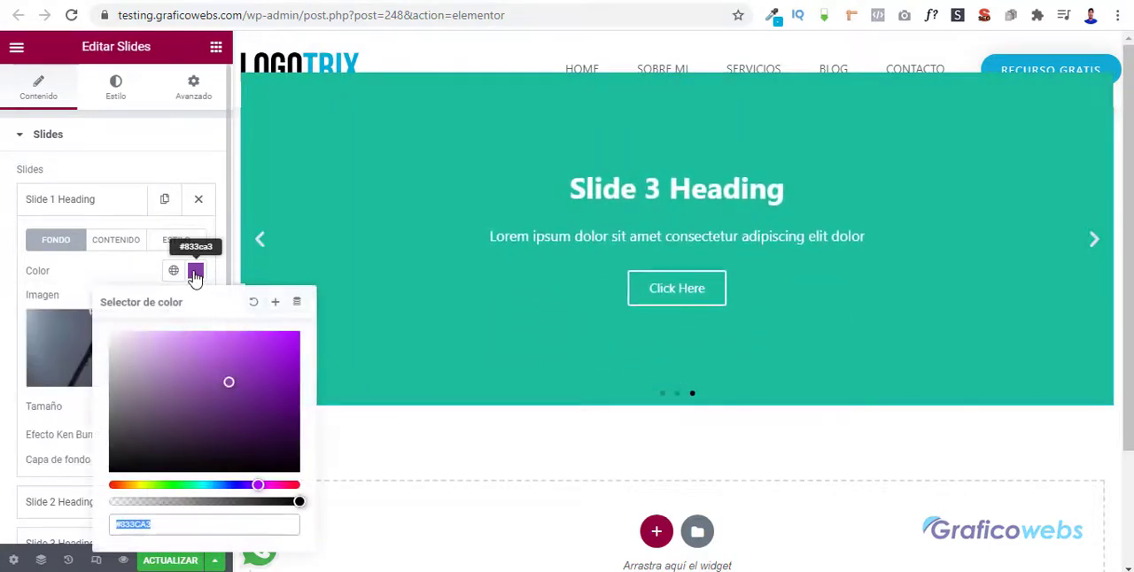
click(253, 303)
click(3, 273)
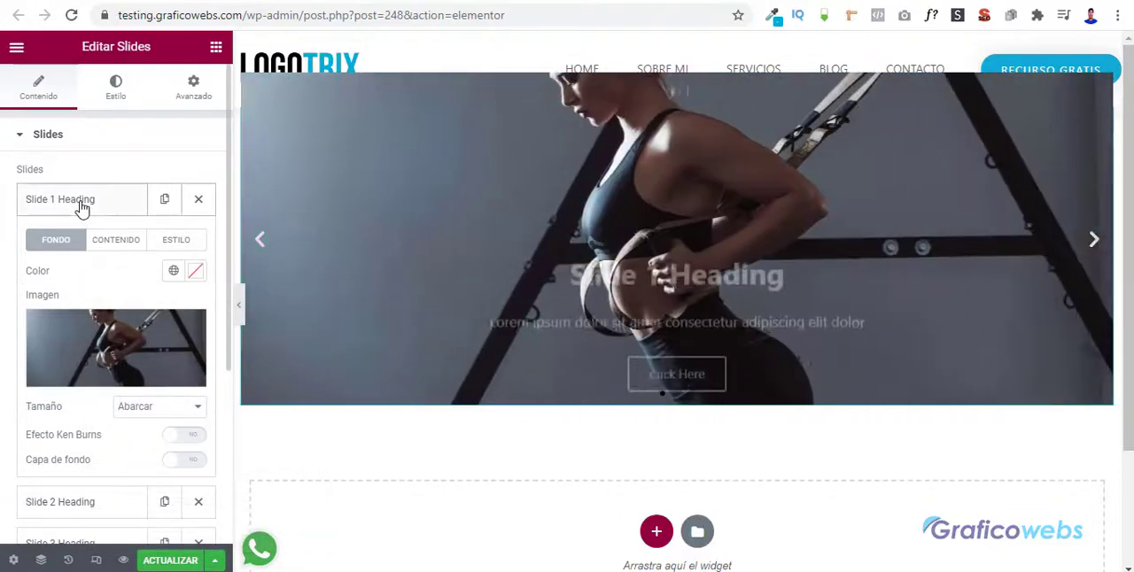
Step: Set slide 2's background image to Marketing-Digital-presentacion-1-1.jpg, the photo of the woman lifting a barbell
click(79, 204)
click(80, 247)
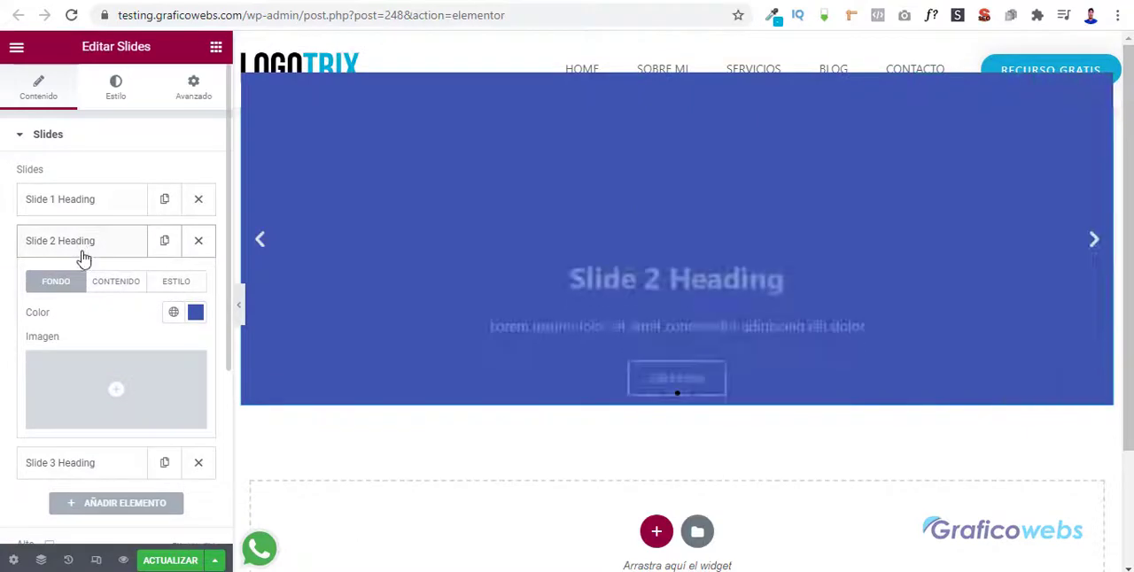
click(119, 385)
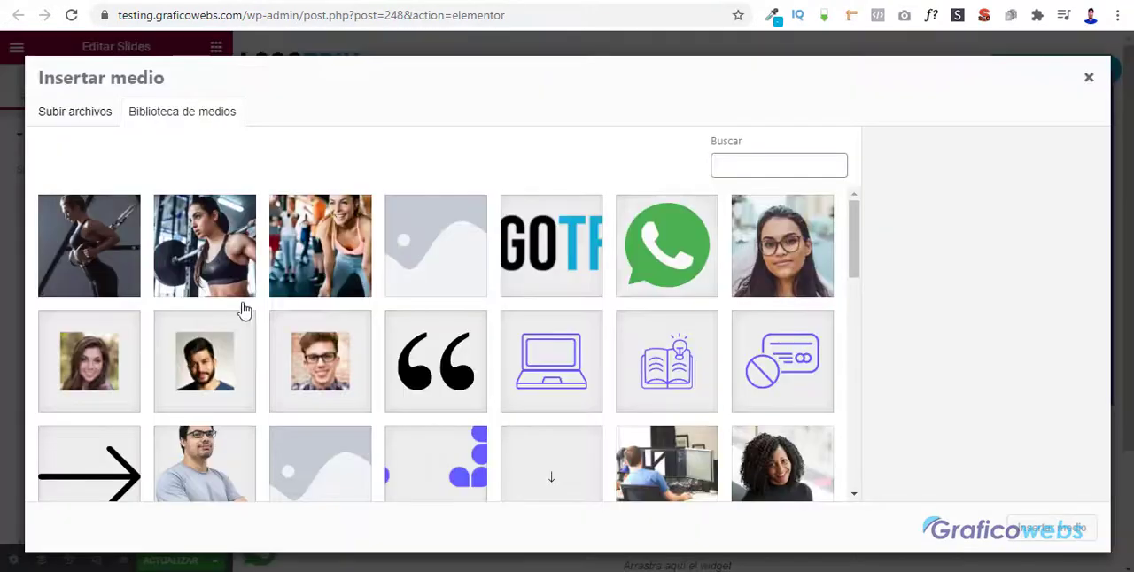
click(184, 241)
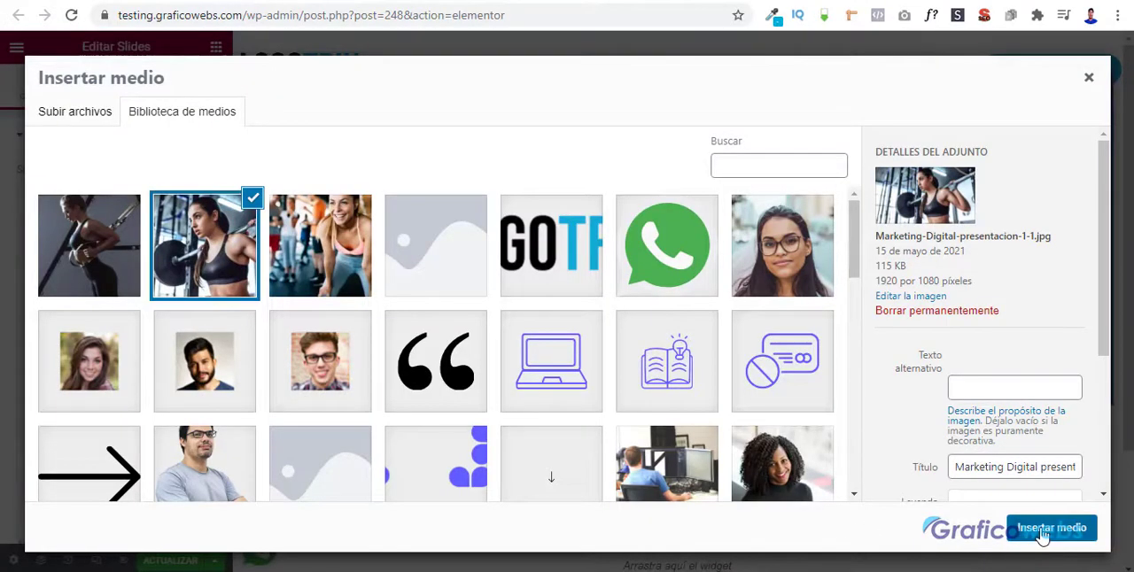
click(1038, 530)
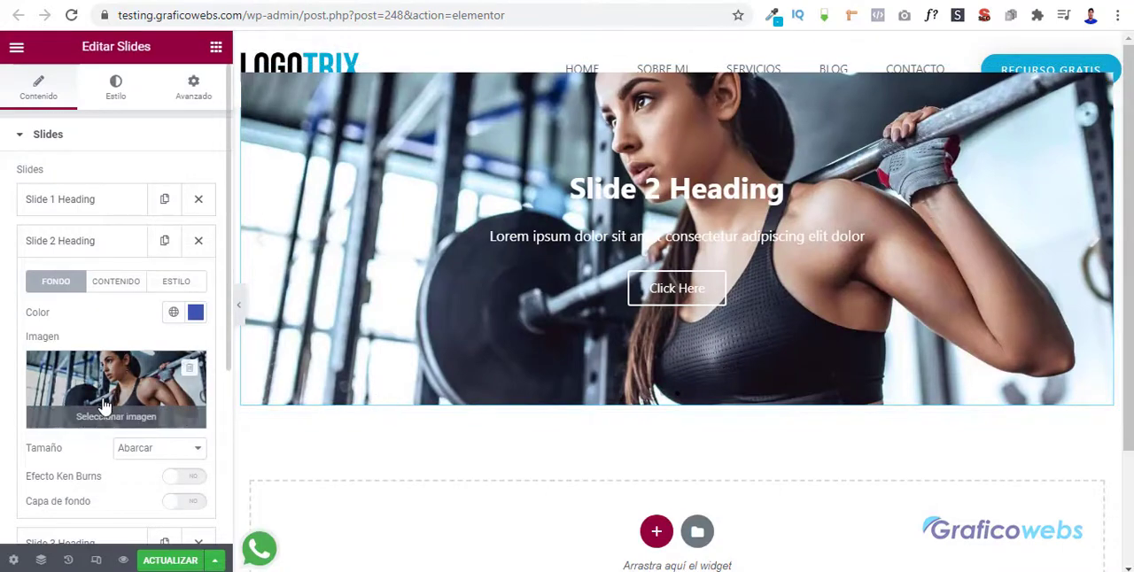
Step: Give slide 3 the photo of the smiling woman in the gym as its background image and clear its background color
scroll(105, 390, down, 1)
click(50, 168)
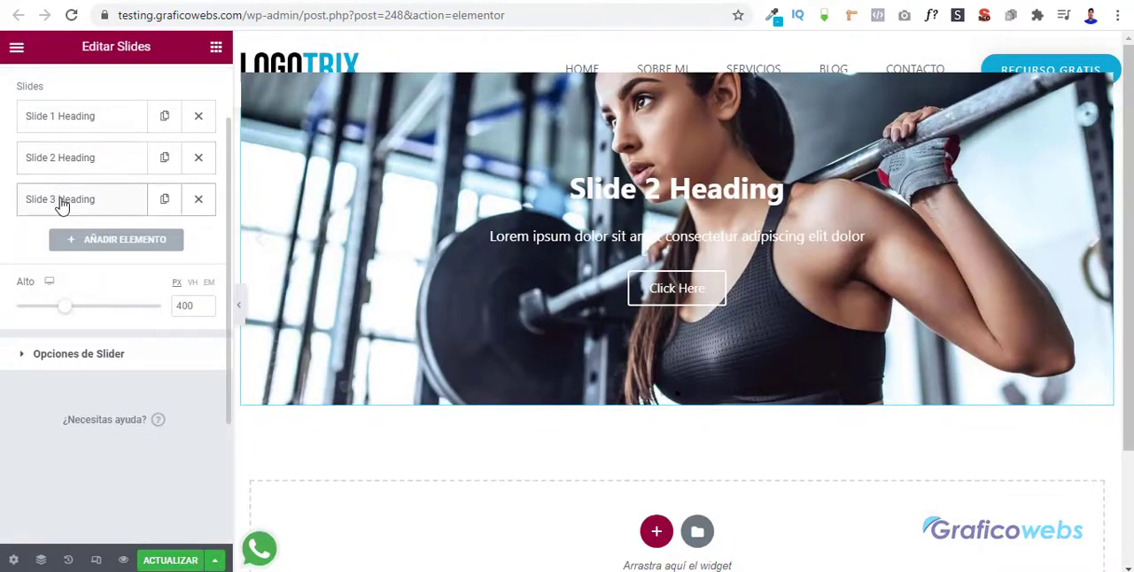
click(61, 204)
click(141, 344)
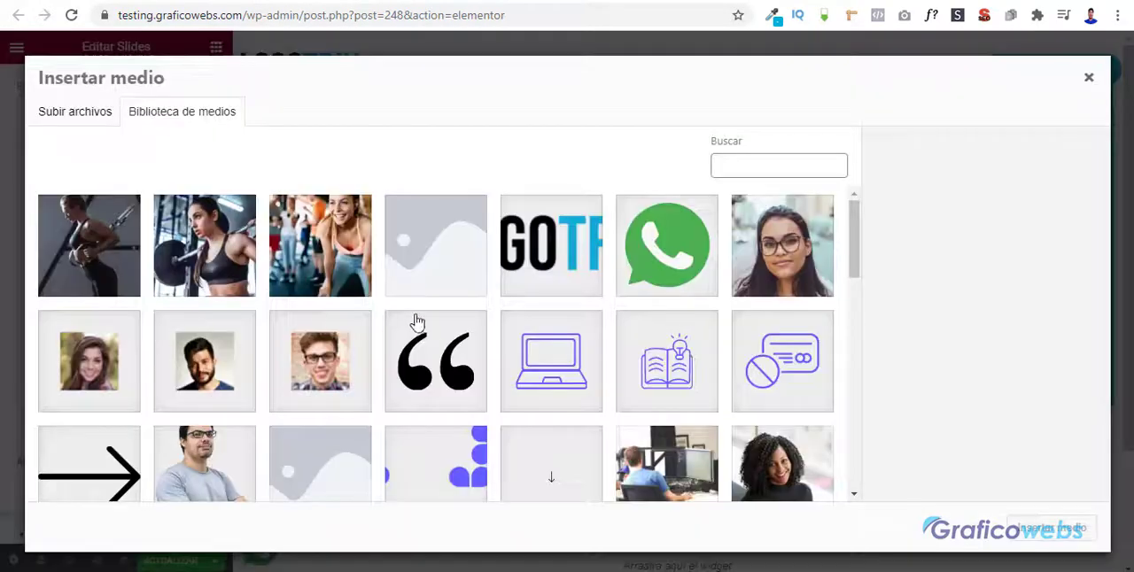
click(324, 259)
click(1055, 529)
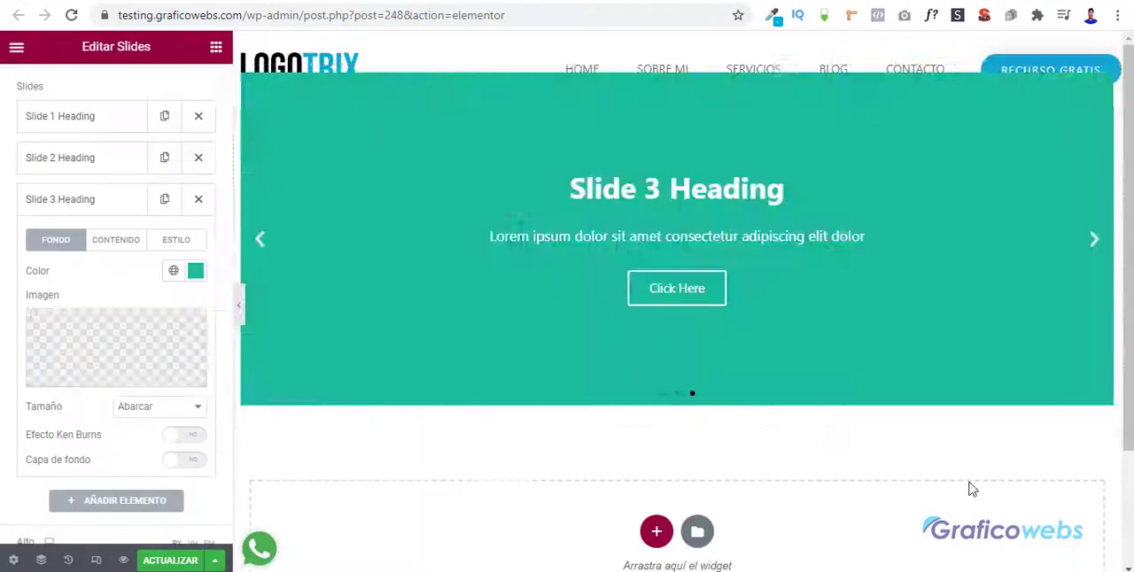
click(196, 272)
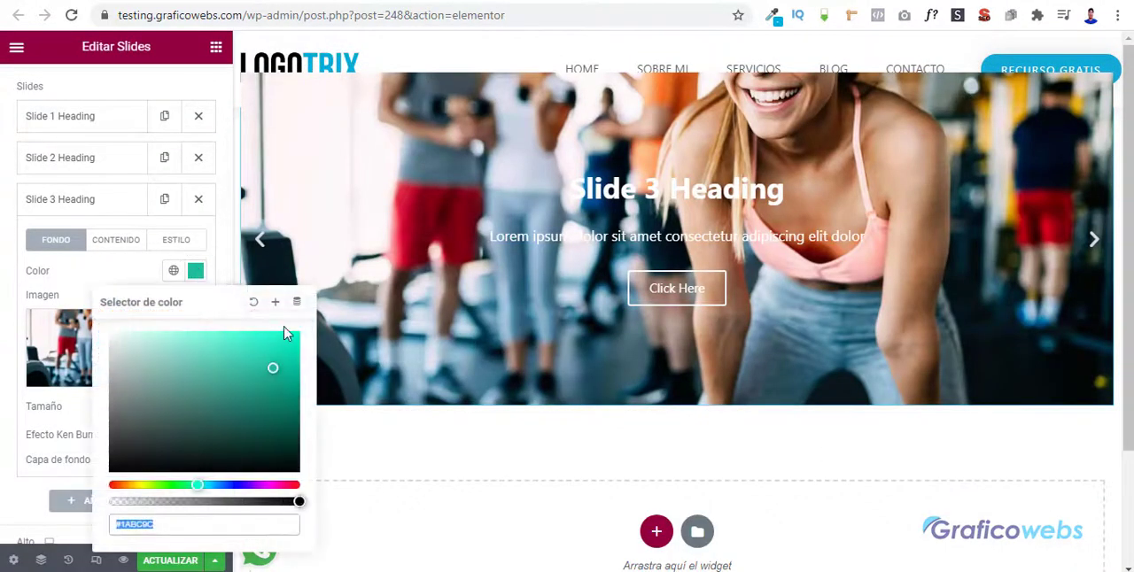
click(253, 303)
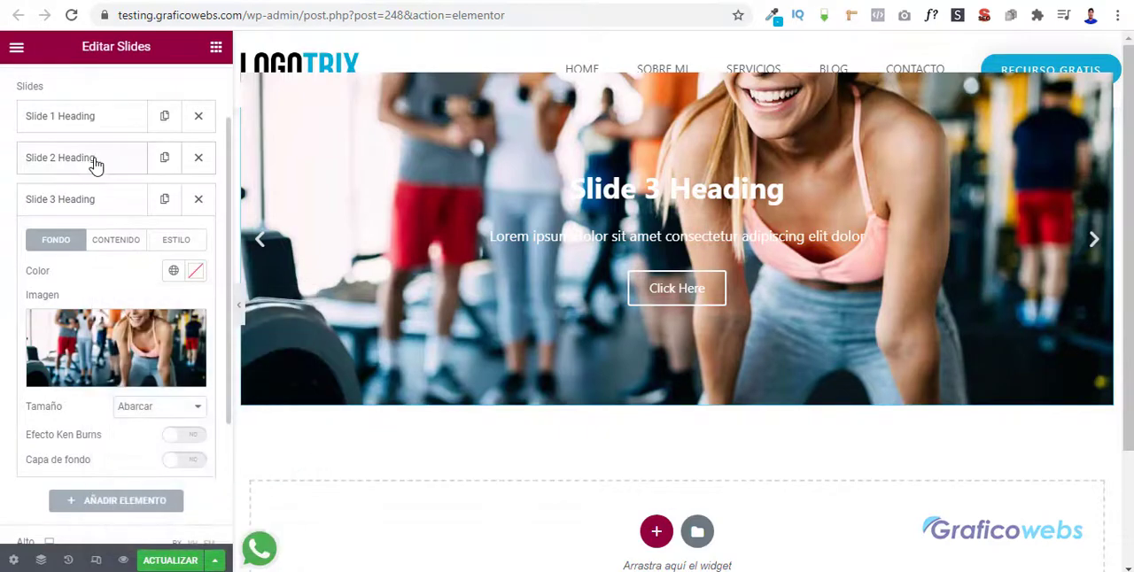
Step: Clear the background color of slide 2
click(91, 167)
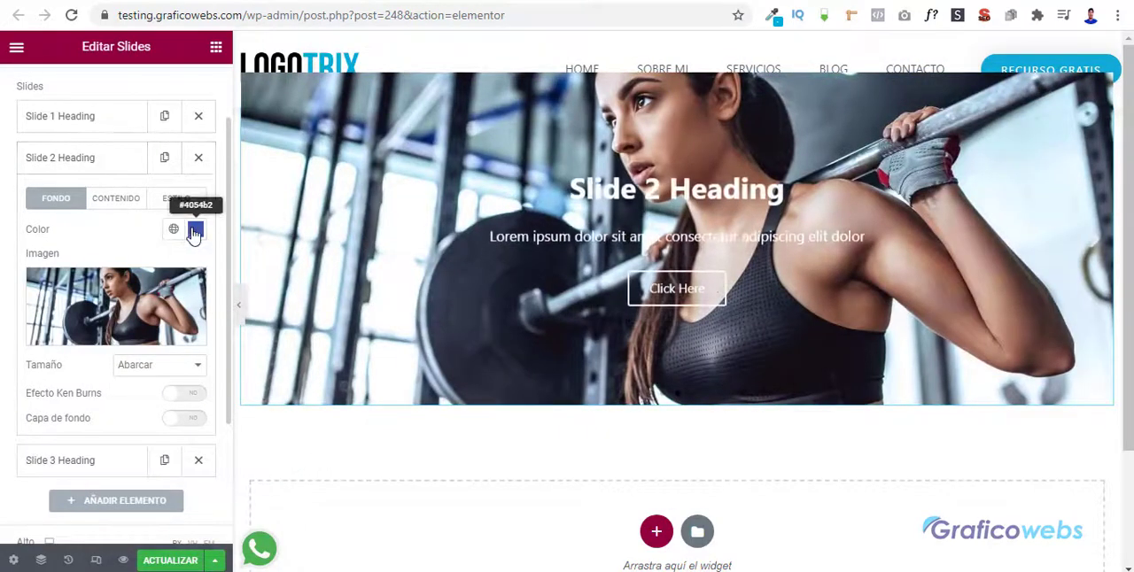
click(195, 230)
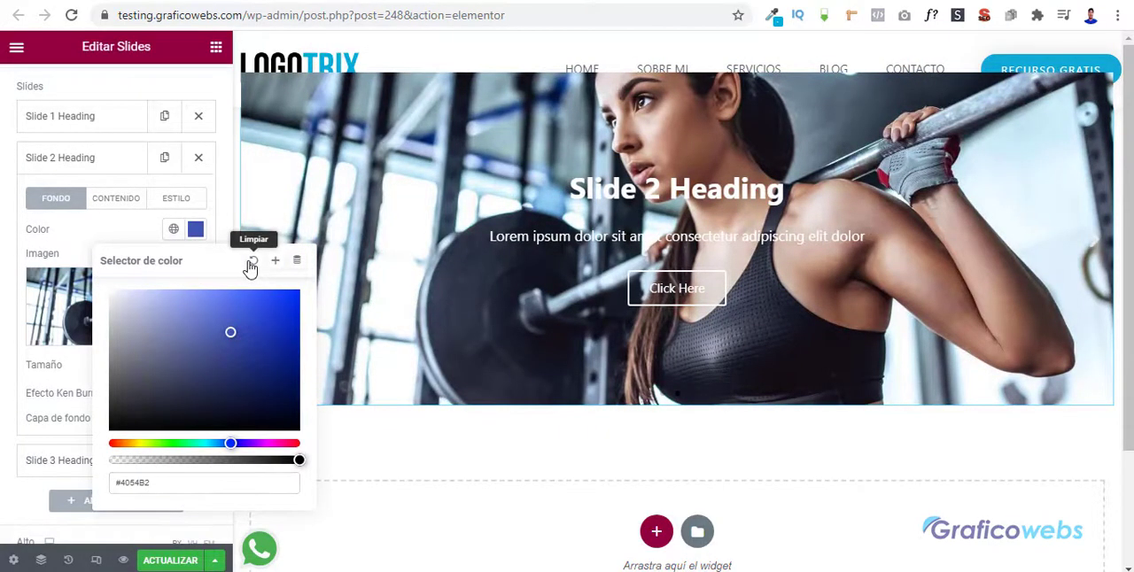
click(252, 264)
click(461, 246)
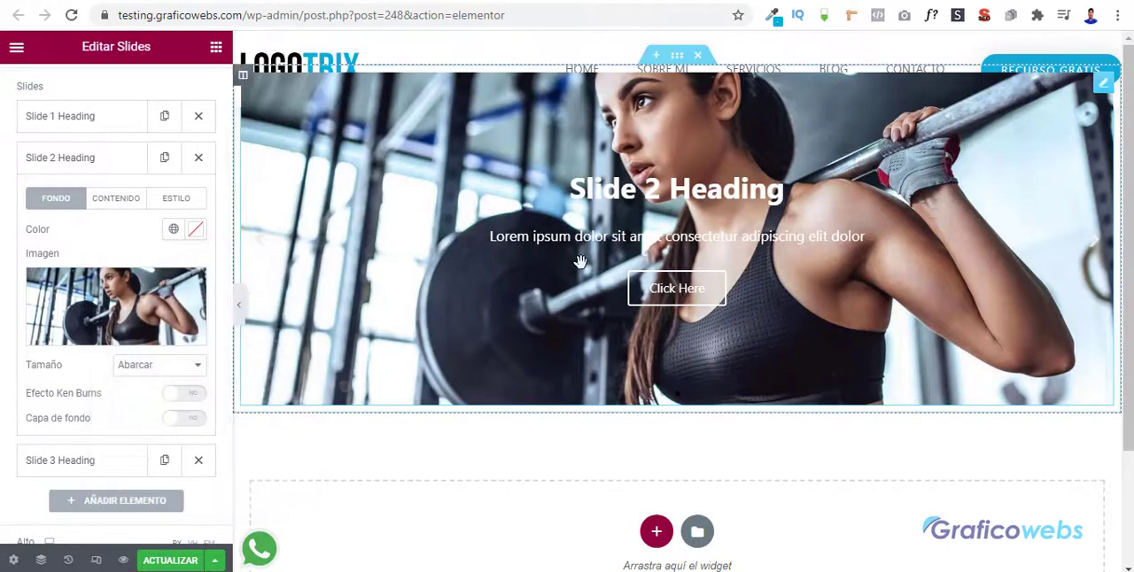
Step: Try the Contiene and Auto sizes on slide 1's background image, and return the size to Abarcar
scroll(24, 281, up, 1)
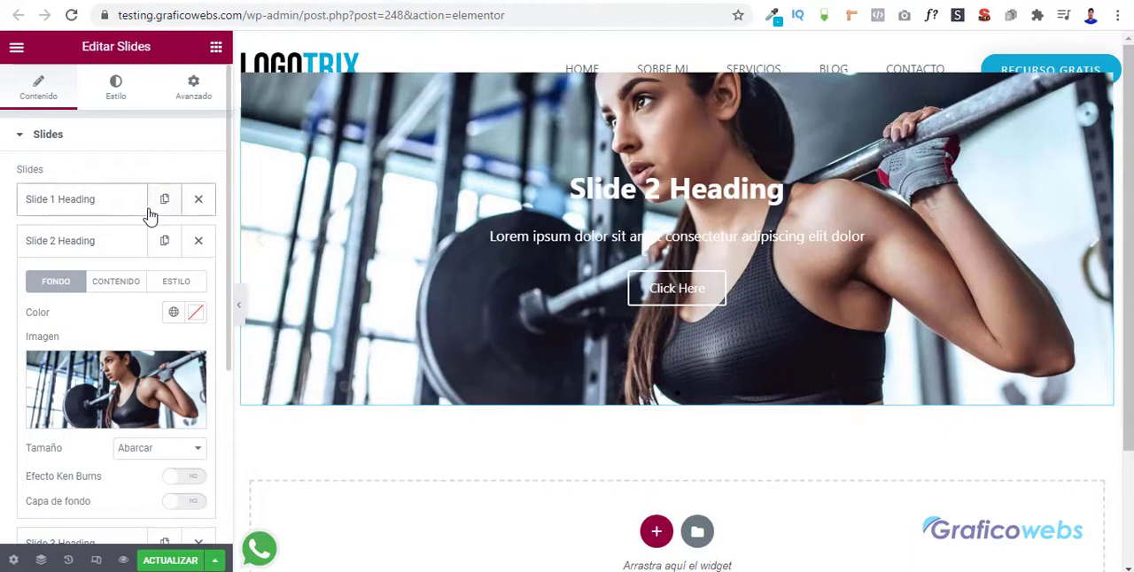
click(76, 204)
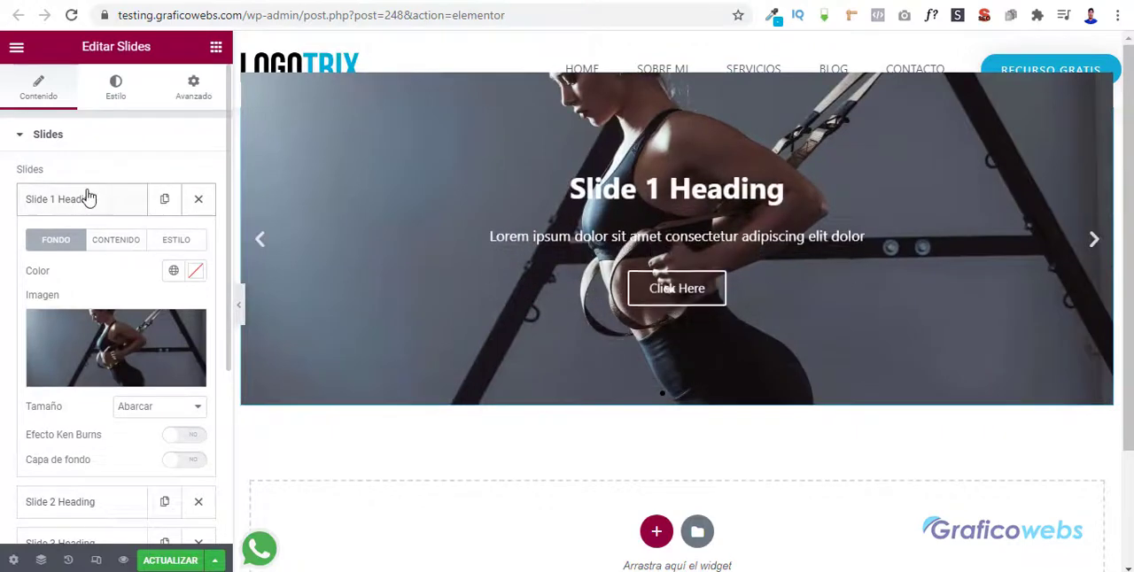
scroll(142, 372, down, 1)
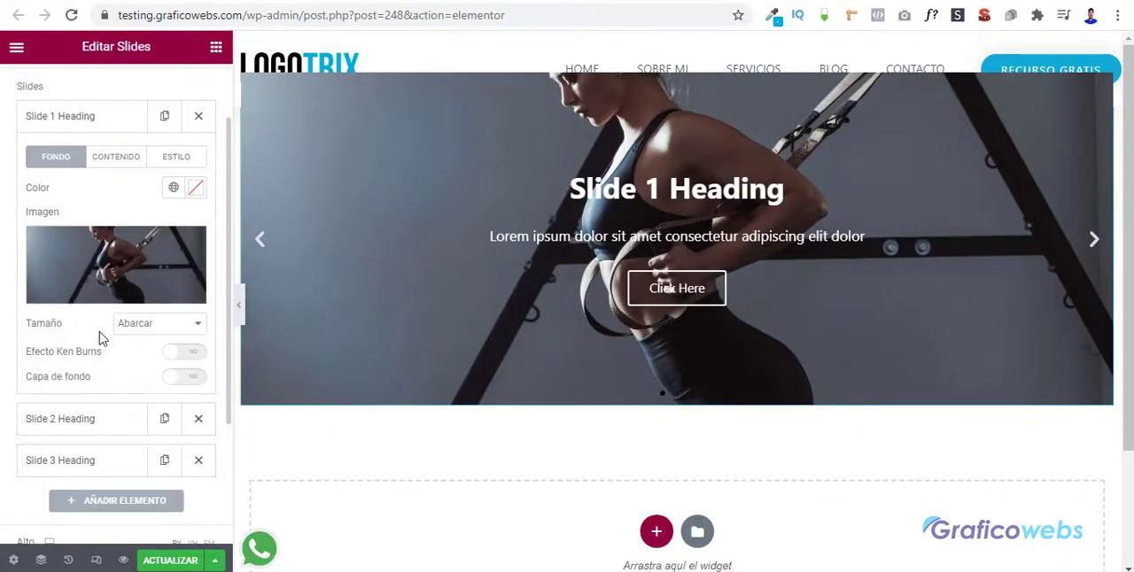
click(198, 328)
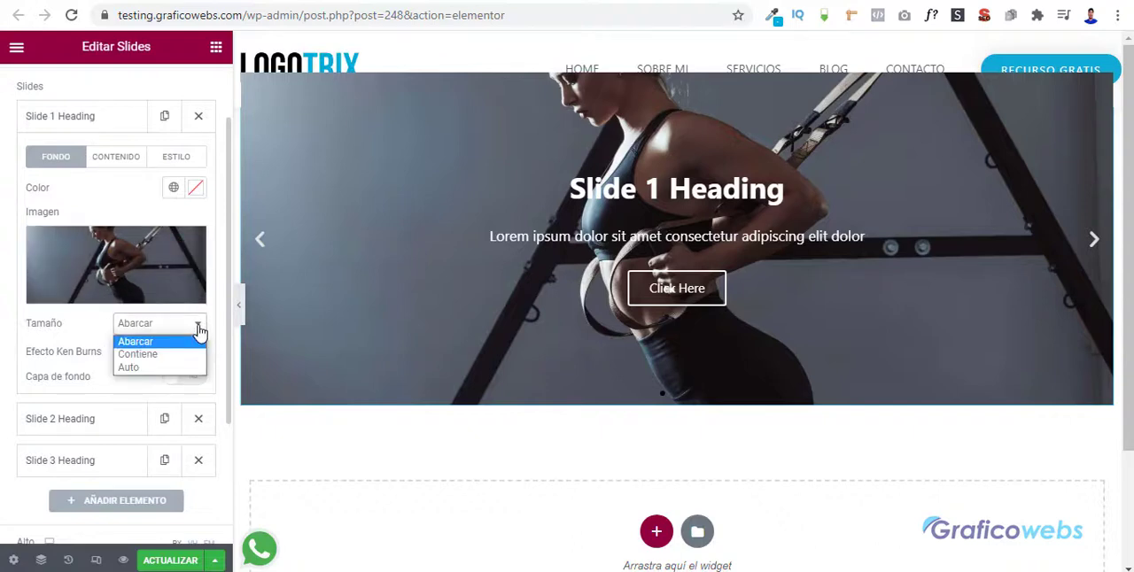
click(178, 355)
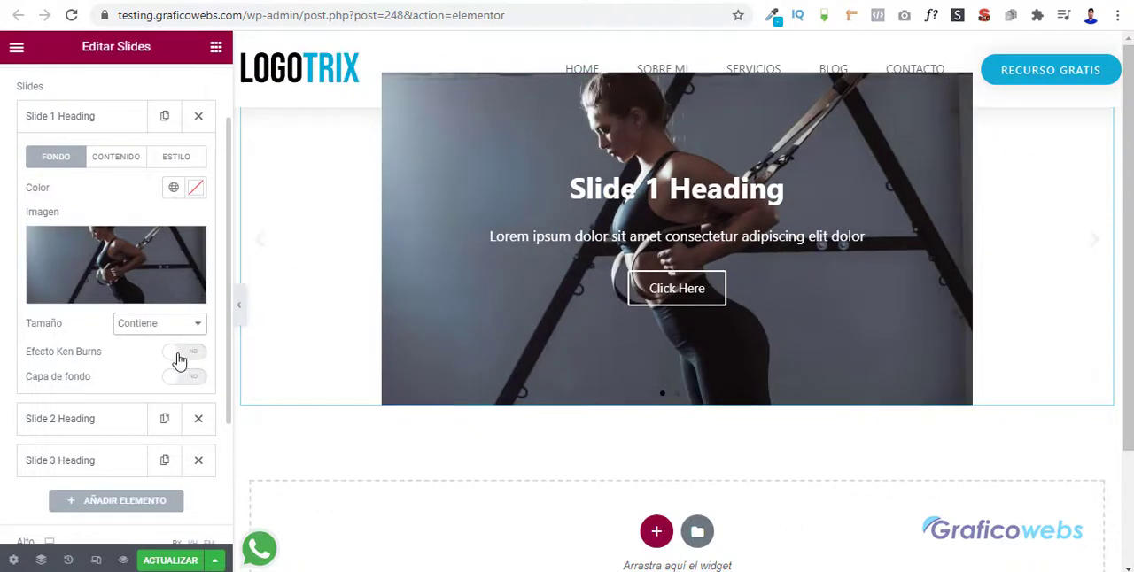
click(193, 328)
click(163, 383)
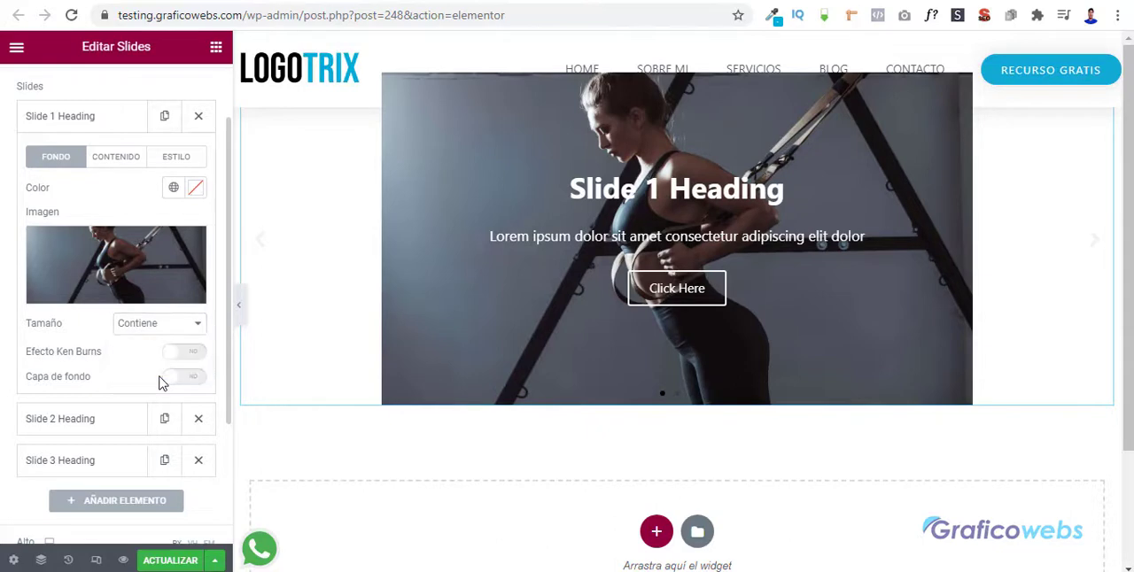
click(170, 328)
click(164, 371)
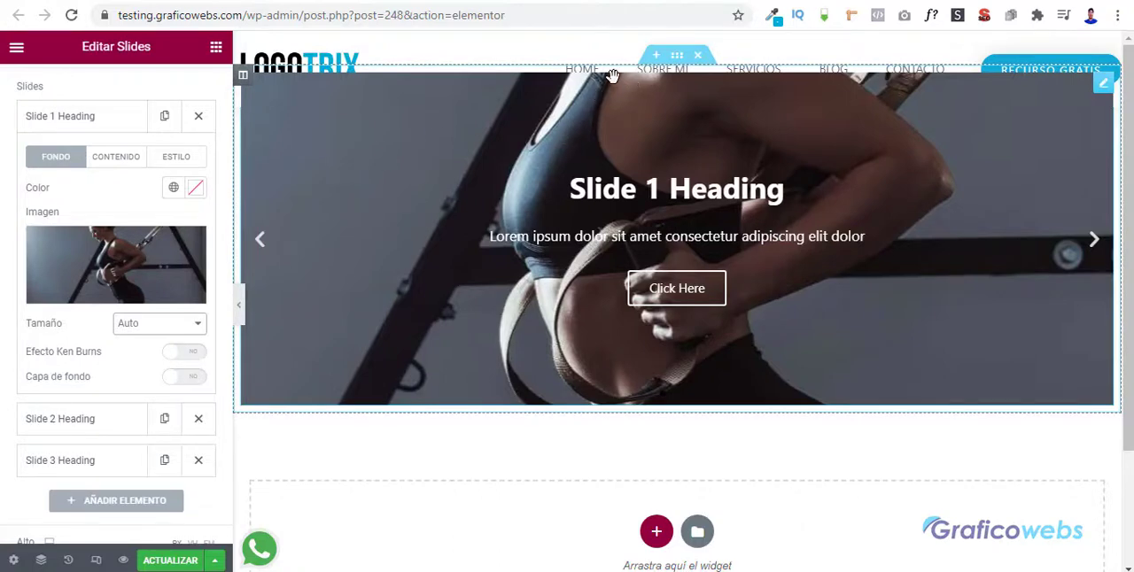
click(197, 324)
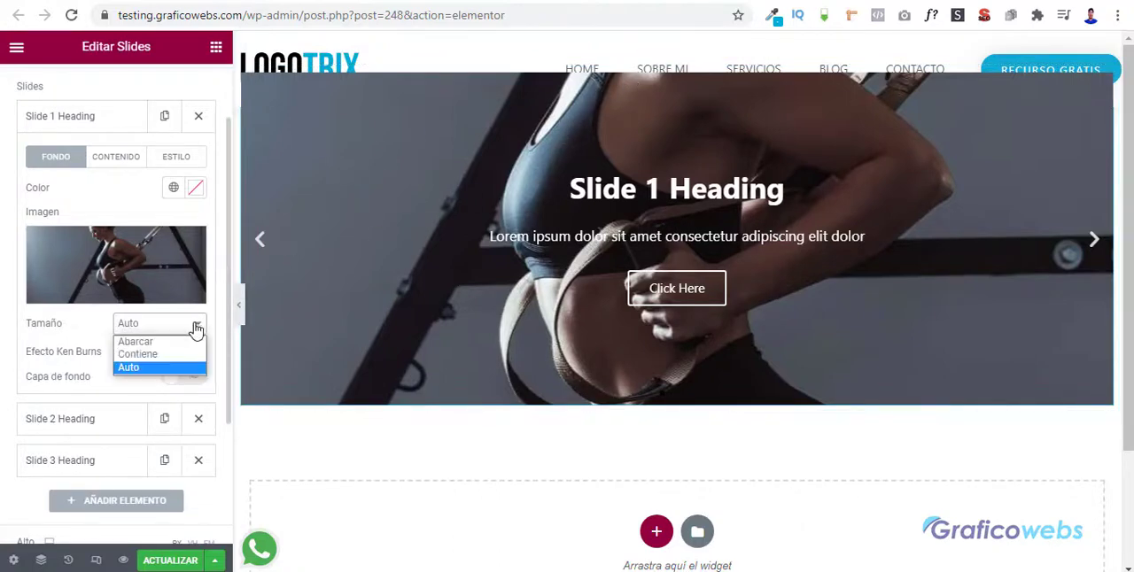
click(137, 342)
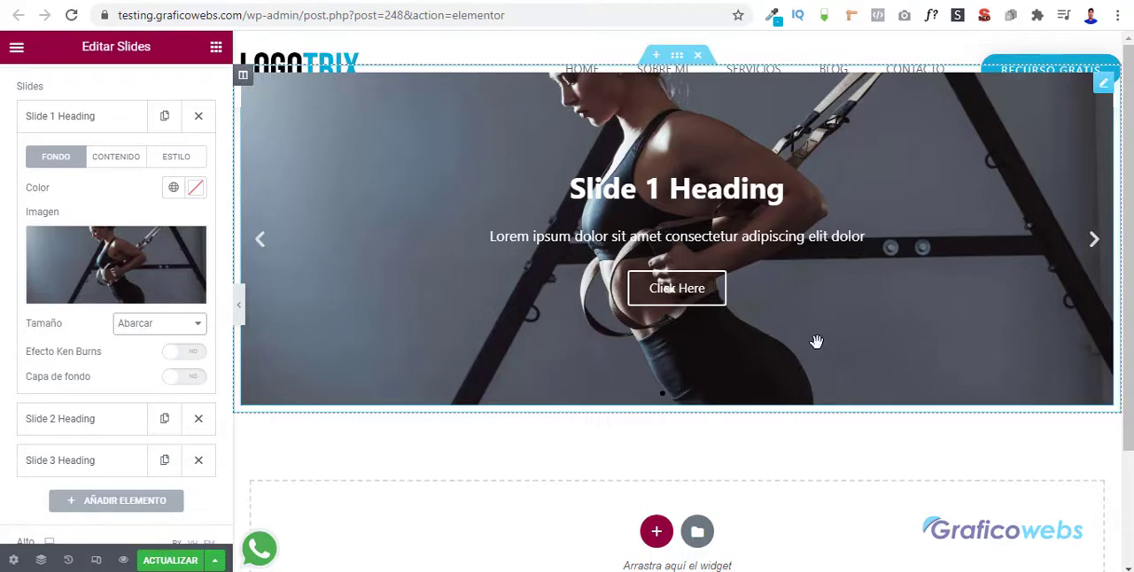
Step: Select the section holding the Slides widget through the Navigator and set its content width to Ancho completo
right_click(517, 145)
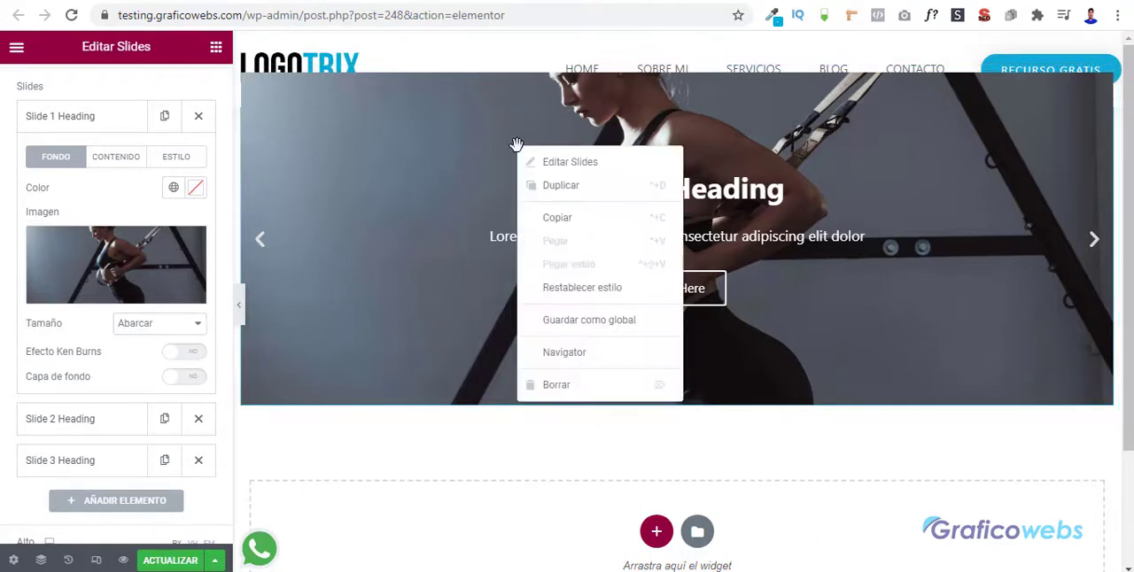
click(592, 355)
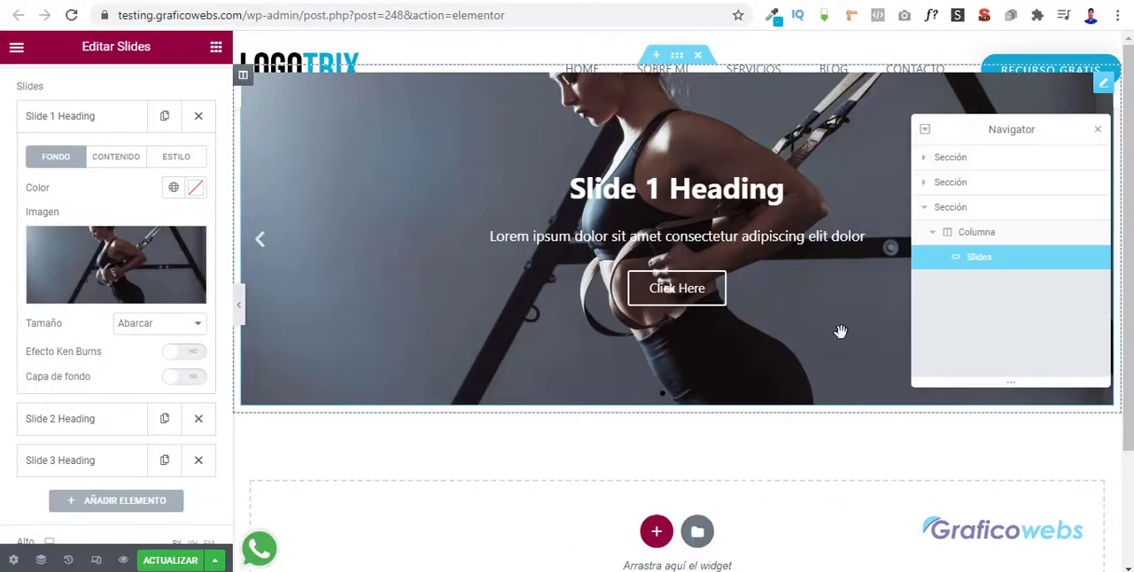
click(964, 211)
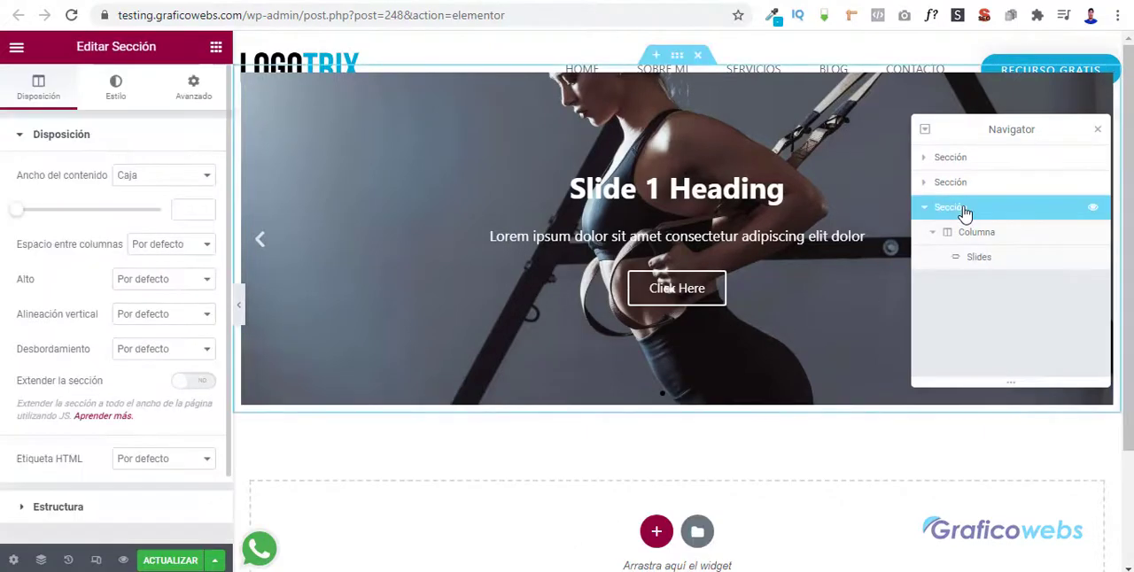
click(127, 181)
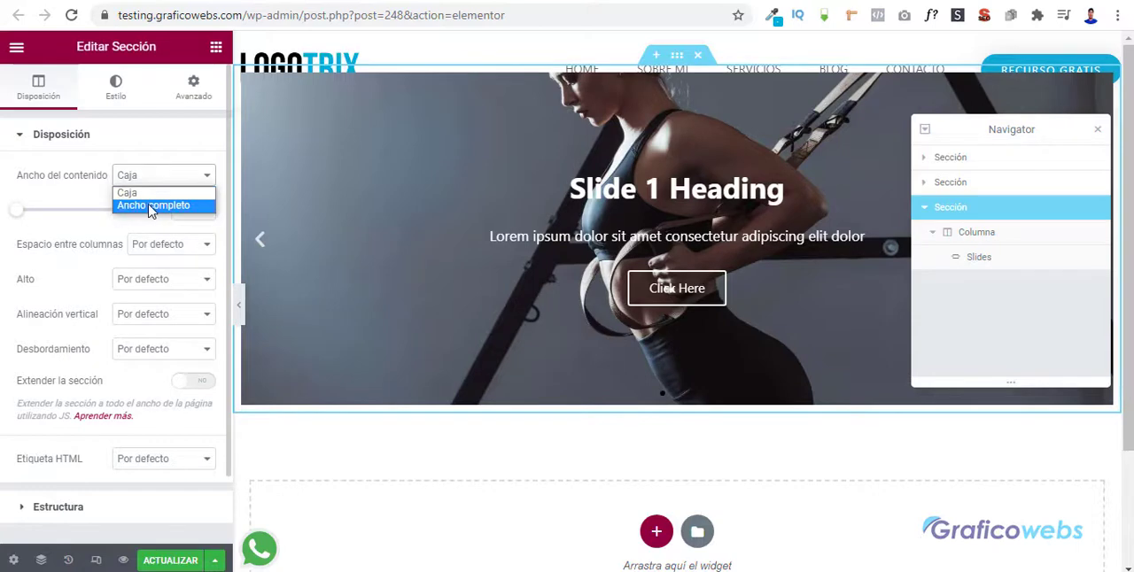
click(151, 207)
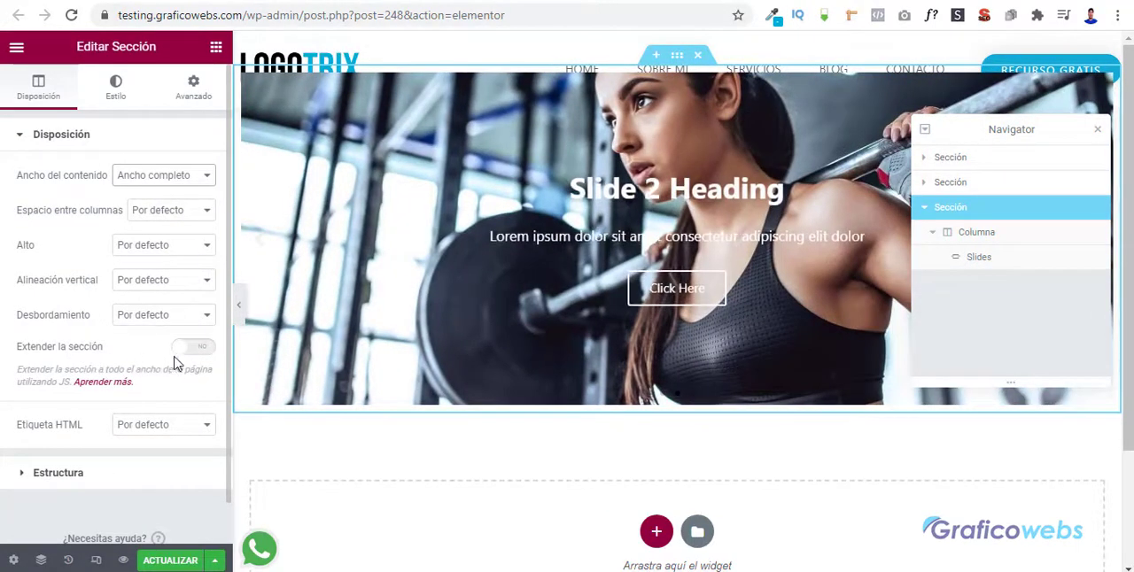
Step: Turn on Extender la sección for the banner section and set its height to Ajustar a la pantalla
click(186, 353)
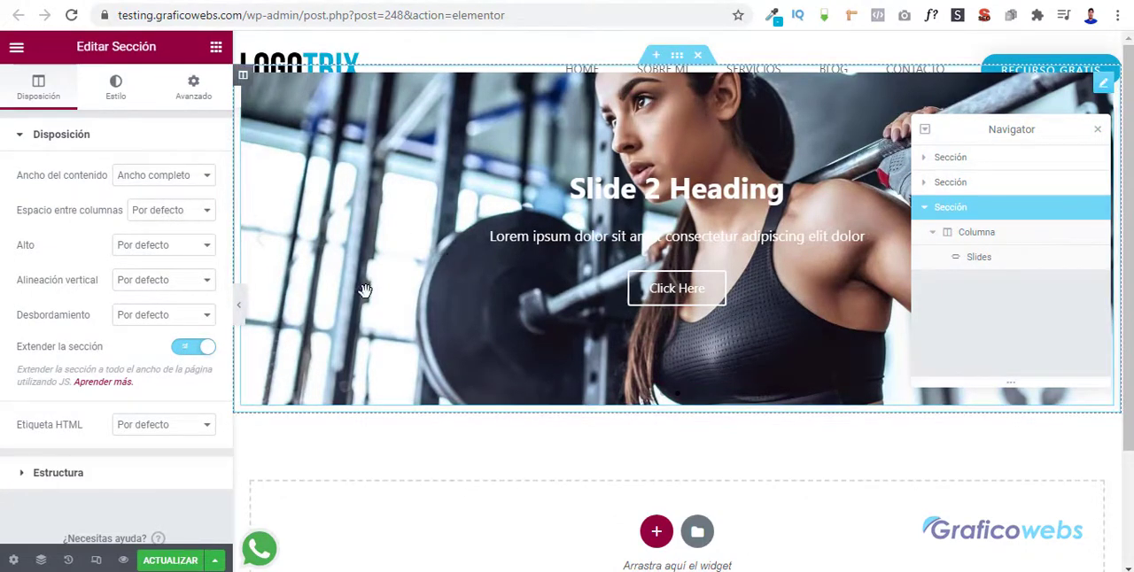
click(195, 249)
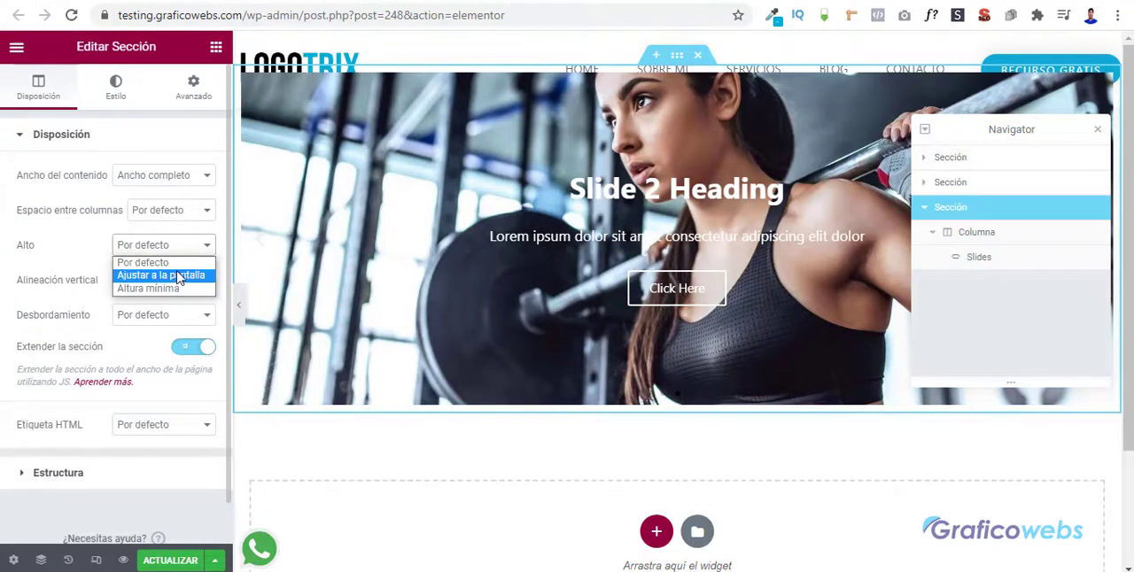
click(177, 276)
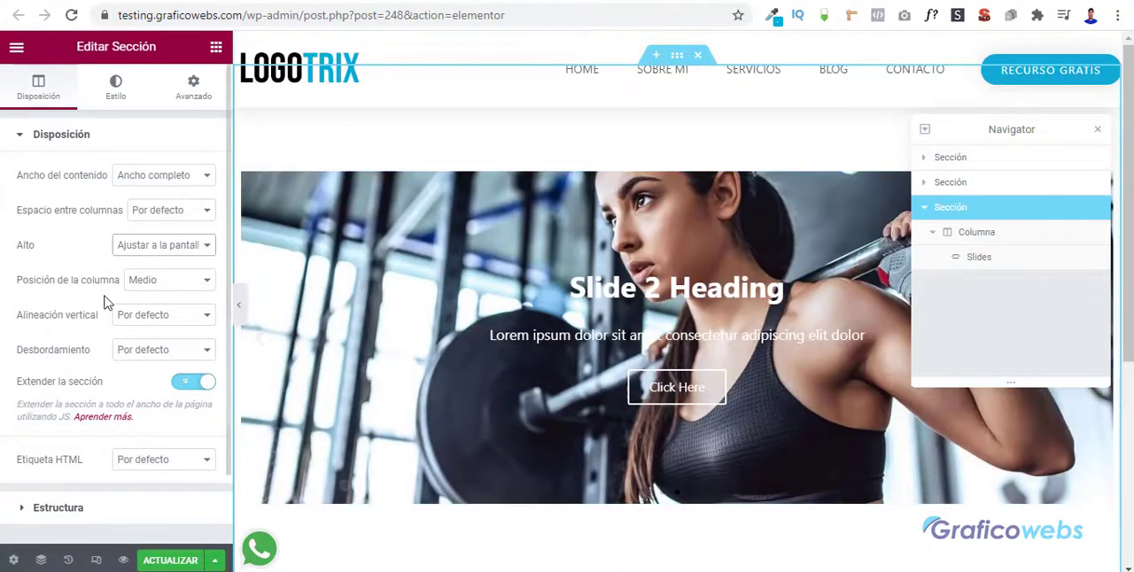
Step: Set the banner section's vertical alignment to Medio and its space between columns to Sin espacio
click(168, 316)
click(144, 357)
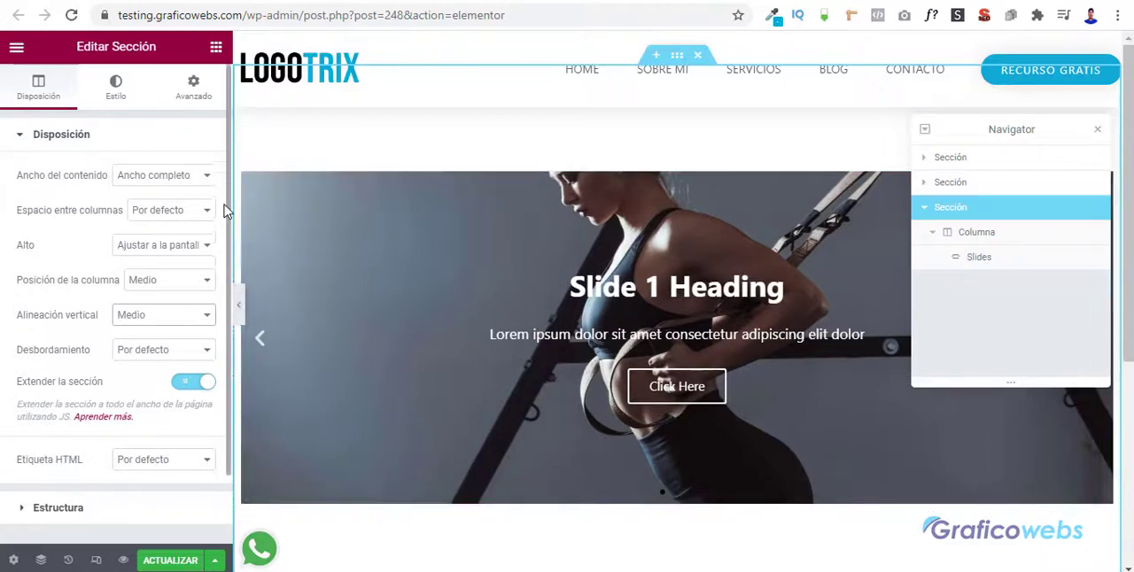
click(207, 214)
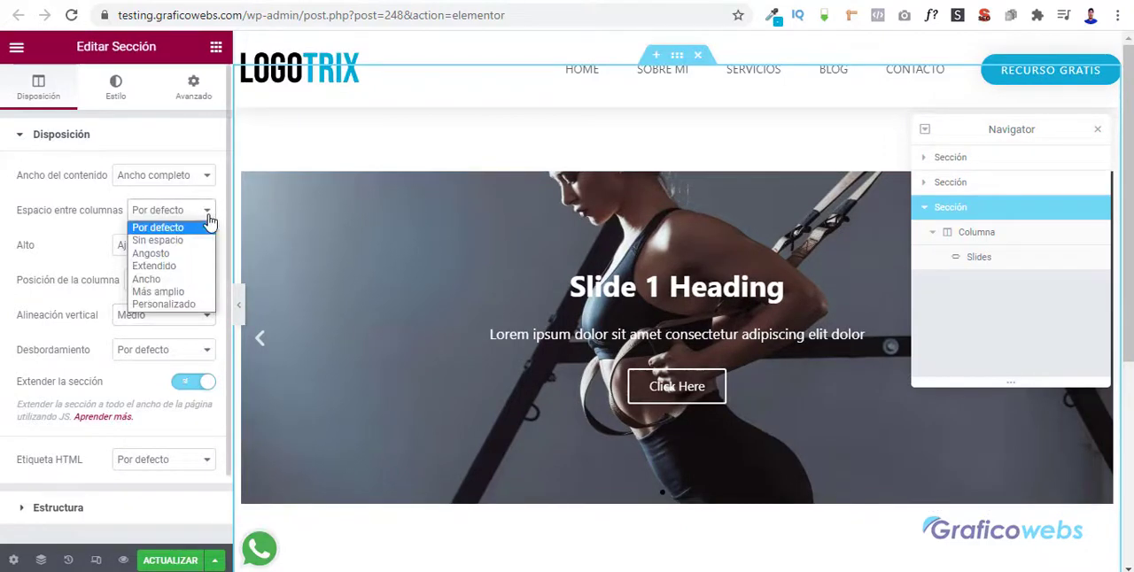
click(176, 243)
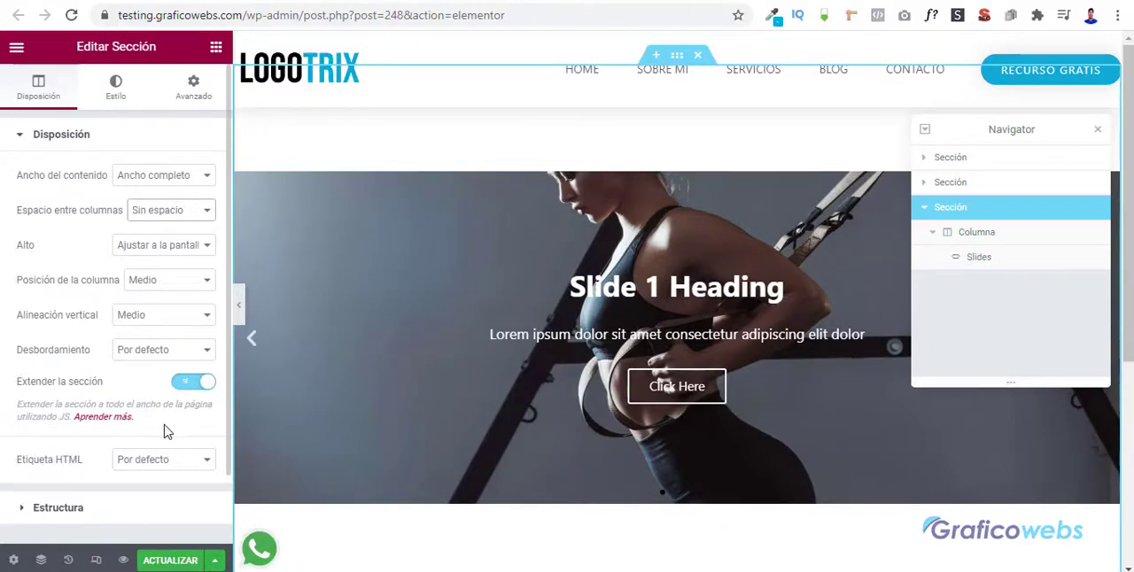
scroll(164, 432, down, 2)
scroll(164, 431, up, 2)
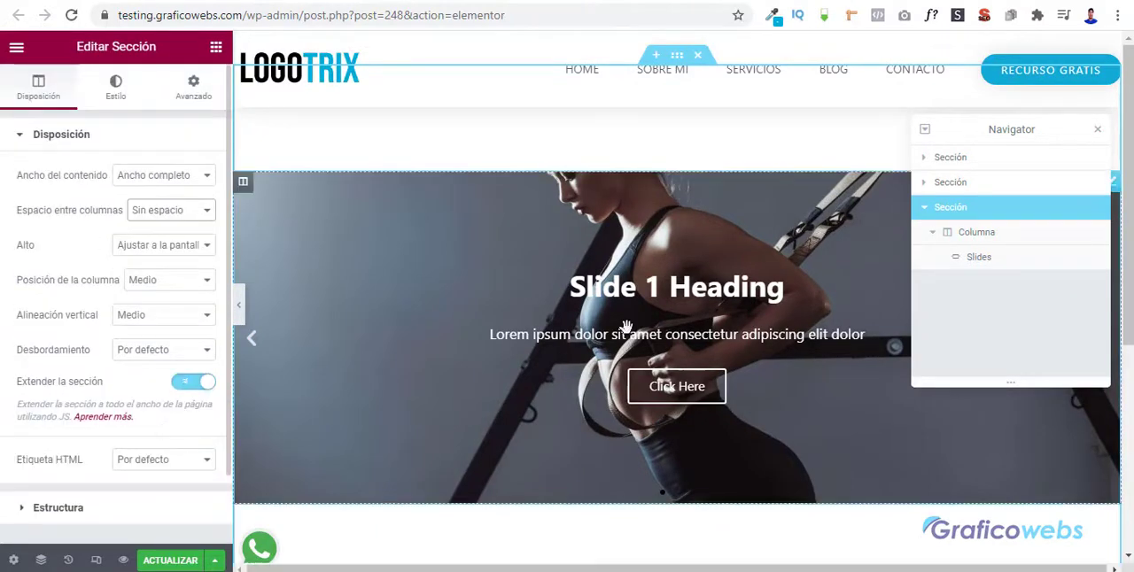
Step: Switch the section's height to Altura mínima at 550 px, and update the page to preview it
click(205, 246)
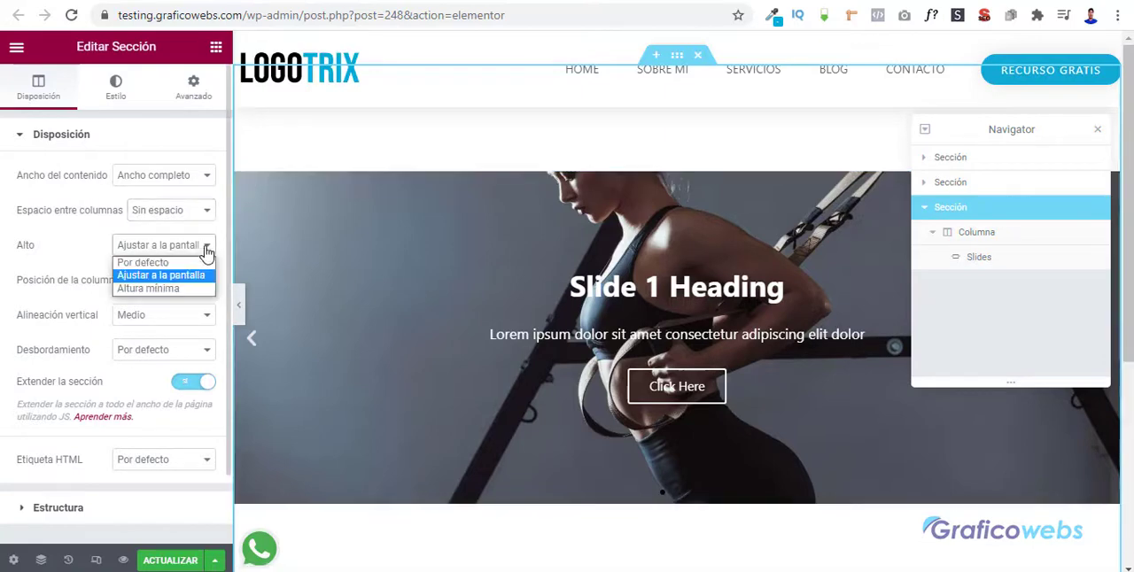
click(173, 289)
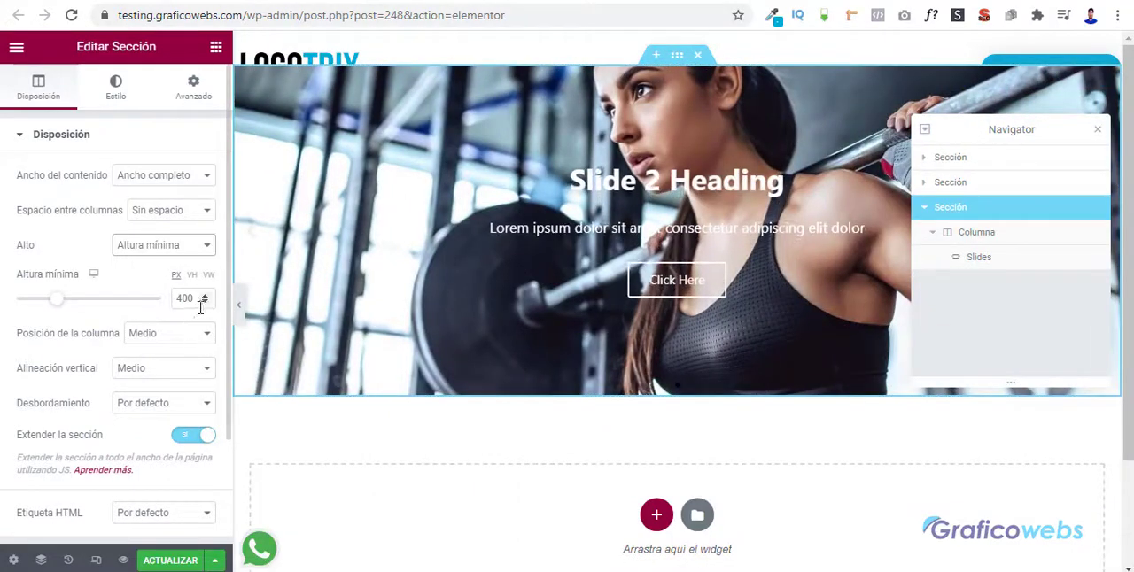
drag(200, 302, 147, 321)
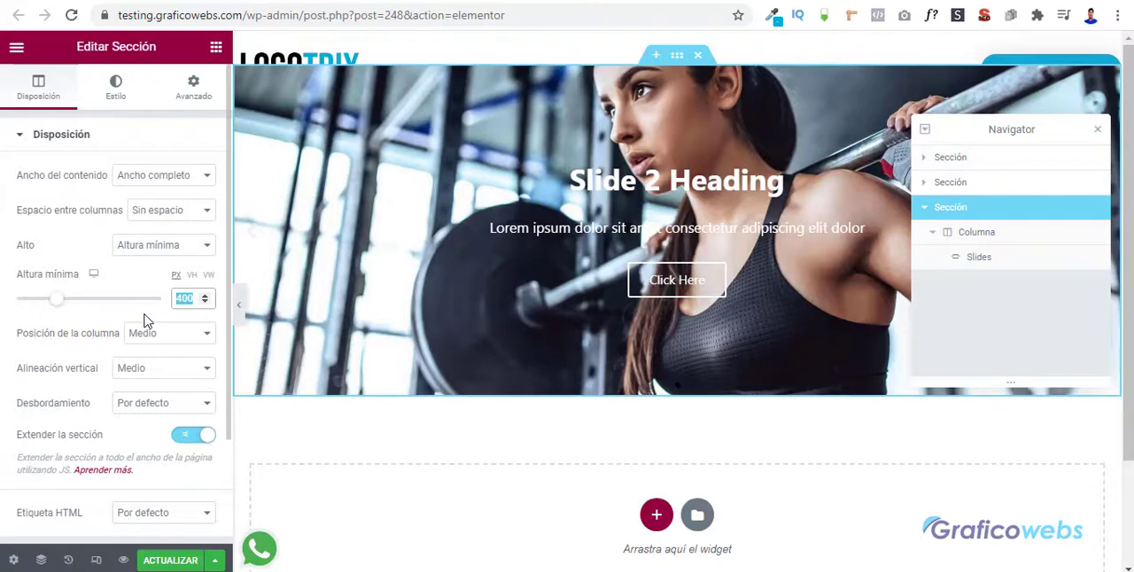
text(550)
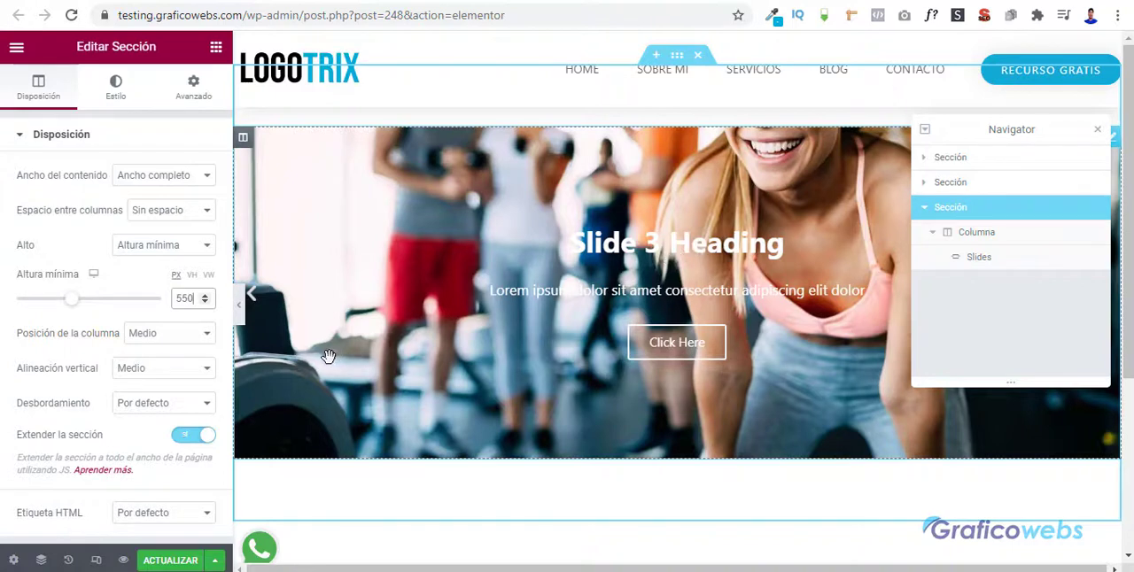
click(181, 560)
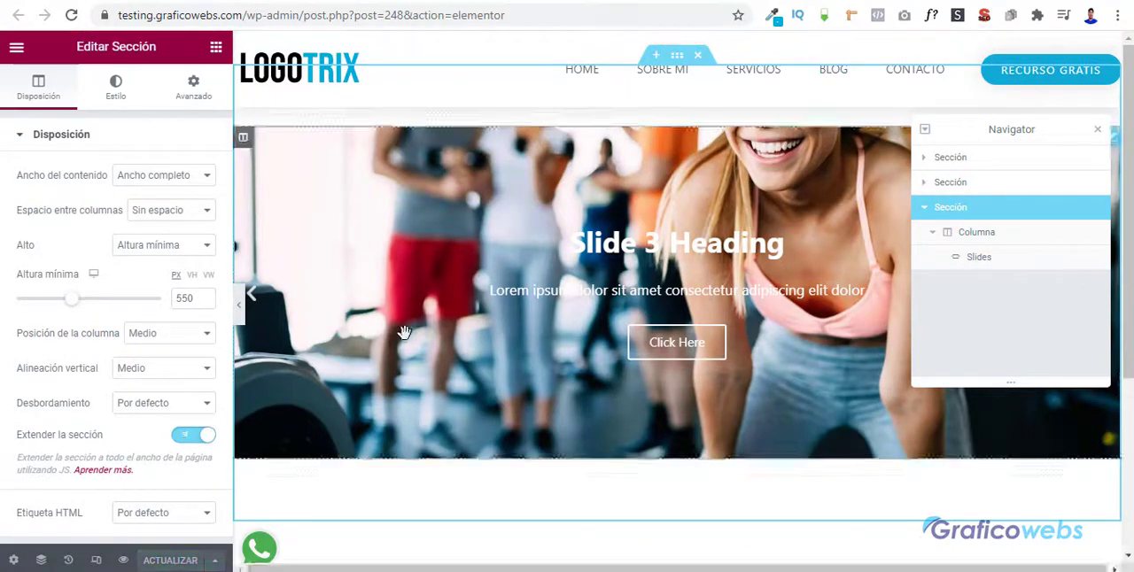
click(123, 560)
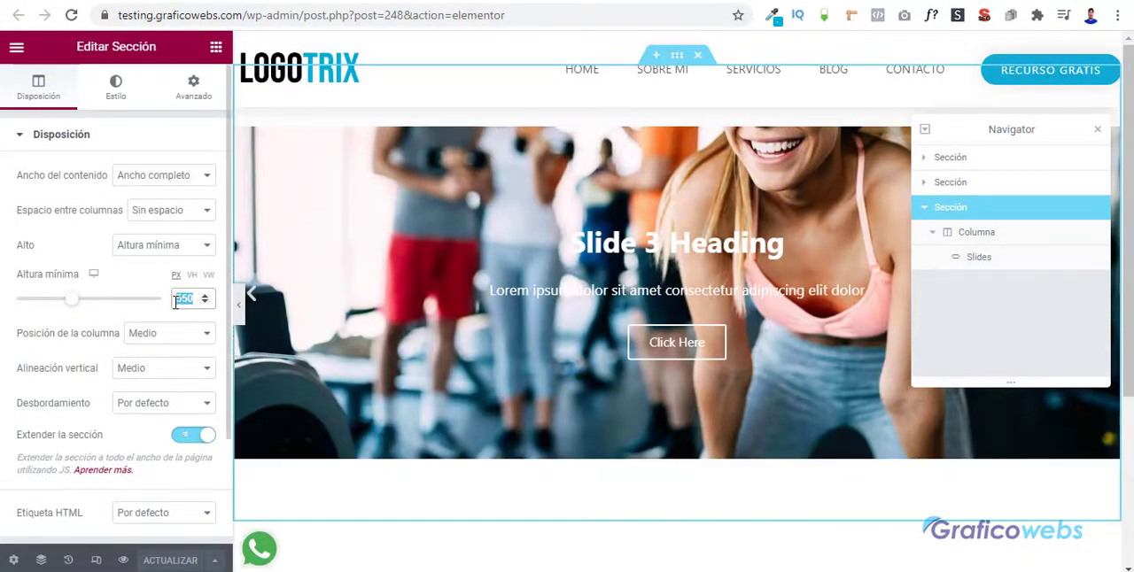
Step: Set the section's minimum height to 650 px, and update the page to check it in the preview
text(650)
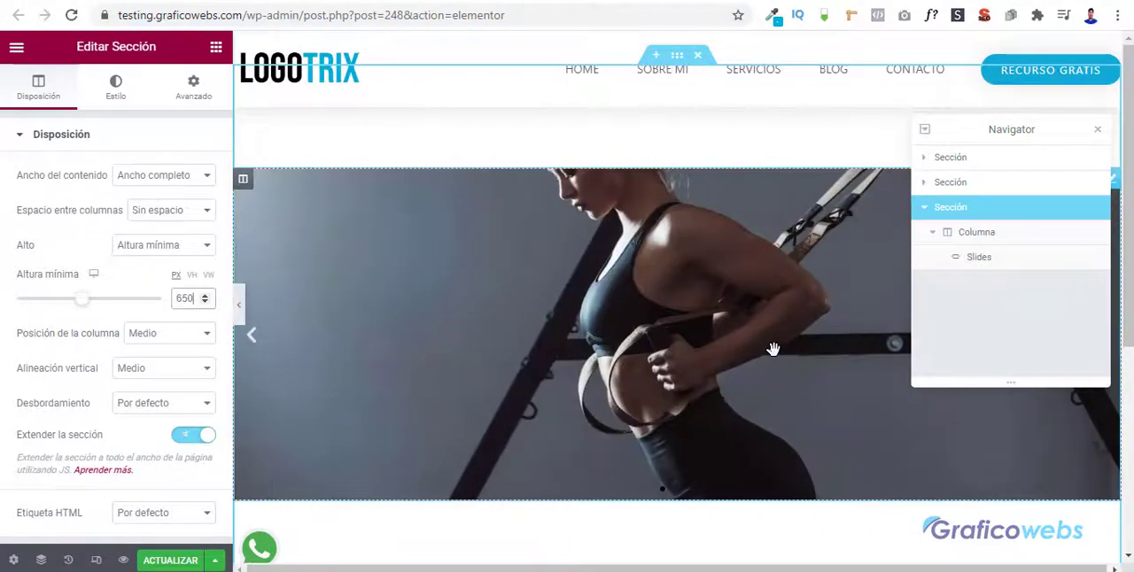
click(177, 560)
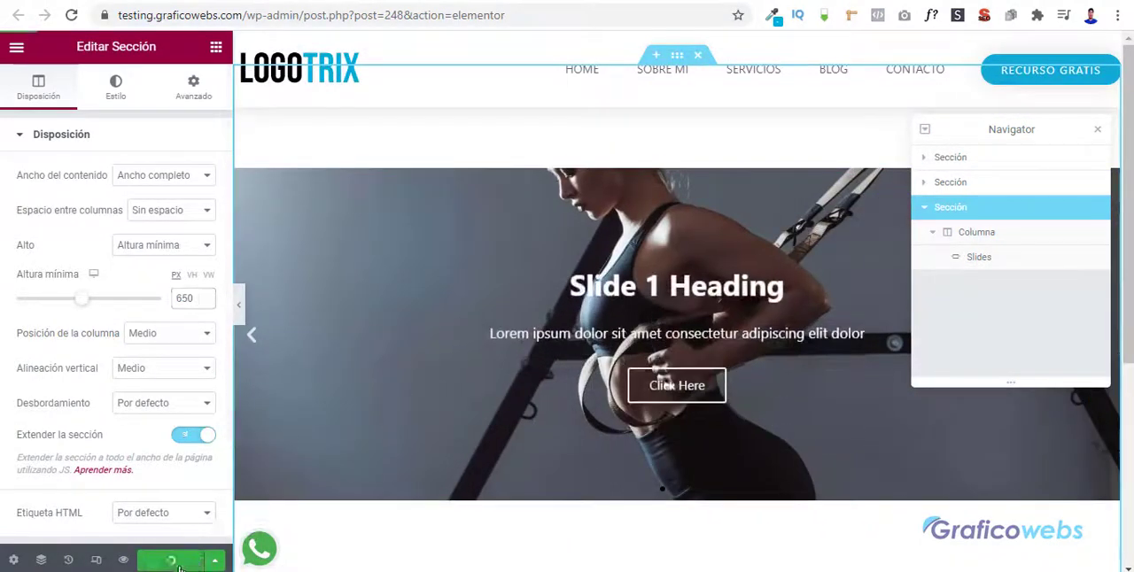
click(590, 1)
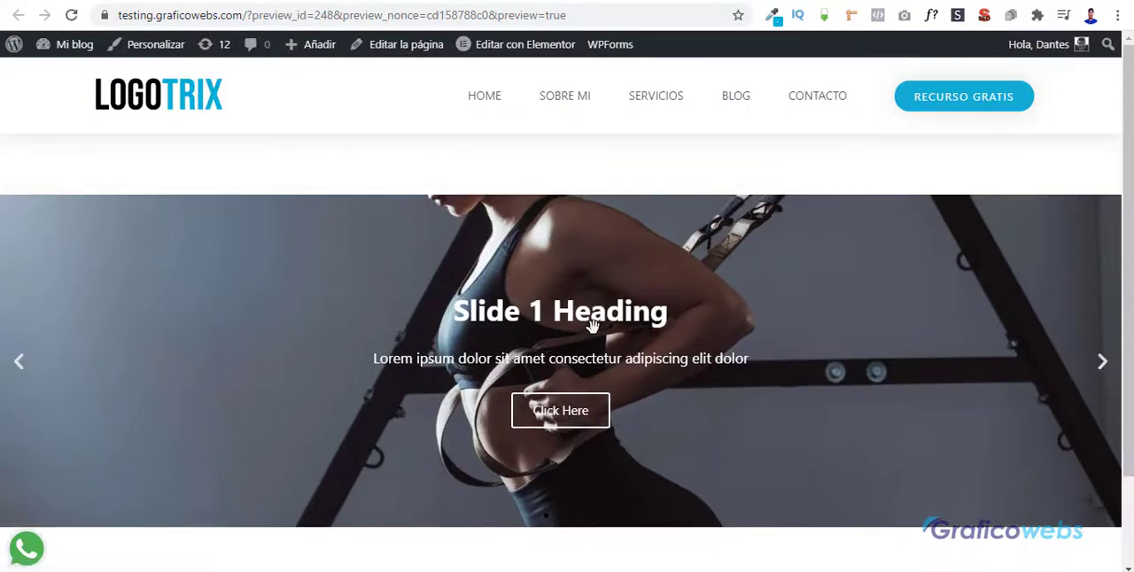
click(425, 1)
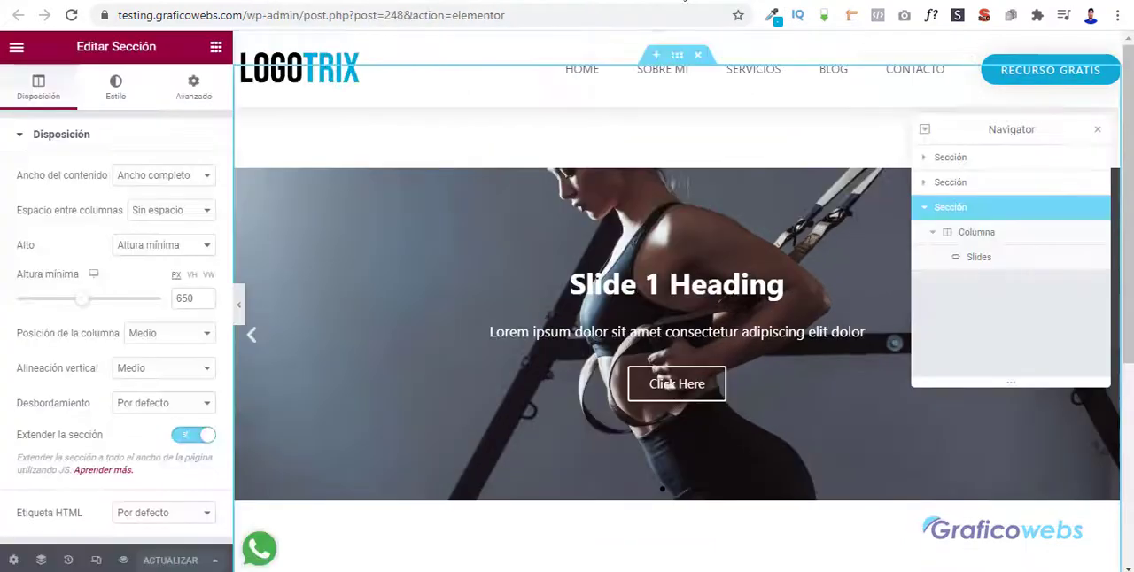
Step: Close the Navigator, set the Slides widget's height to 650 px, and update the page to check it in the preview
click(1099, 131)
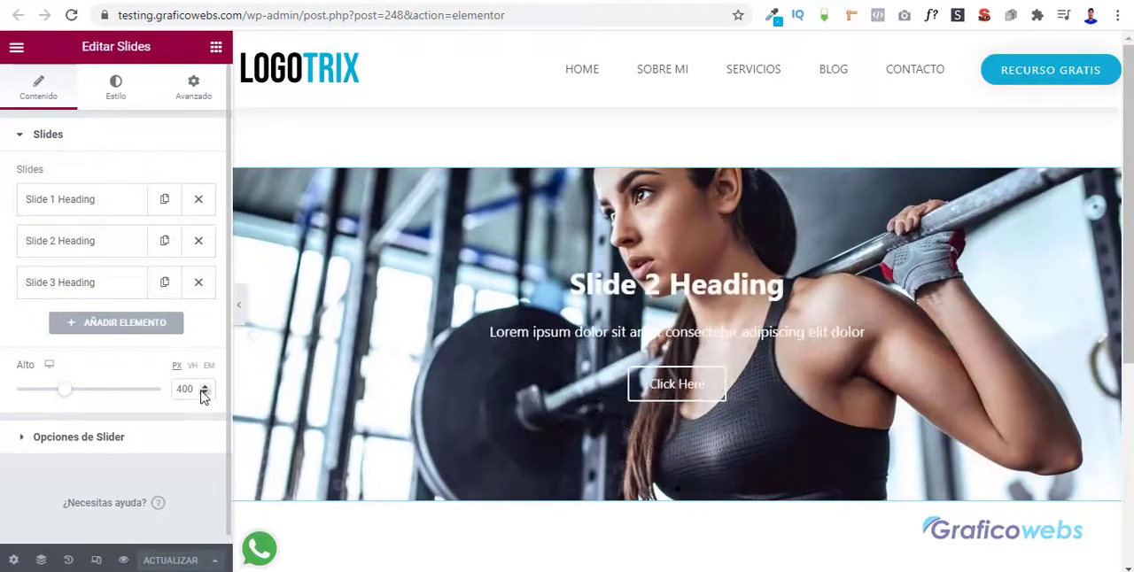
drag(71, 395, 112, 399)
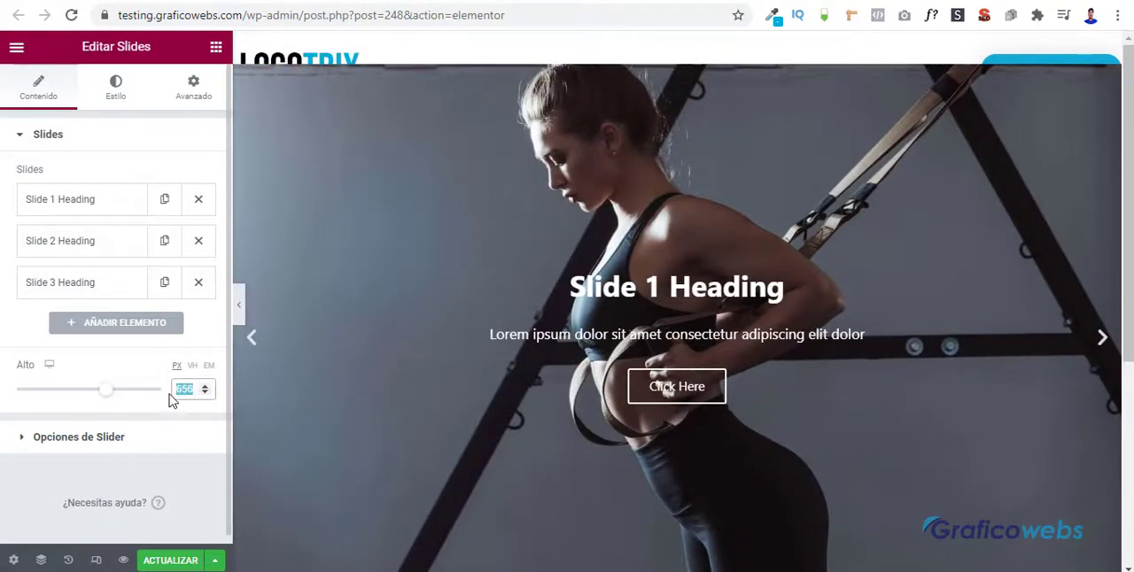
text(650)
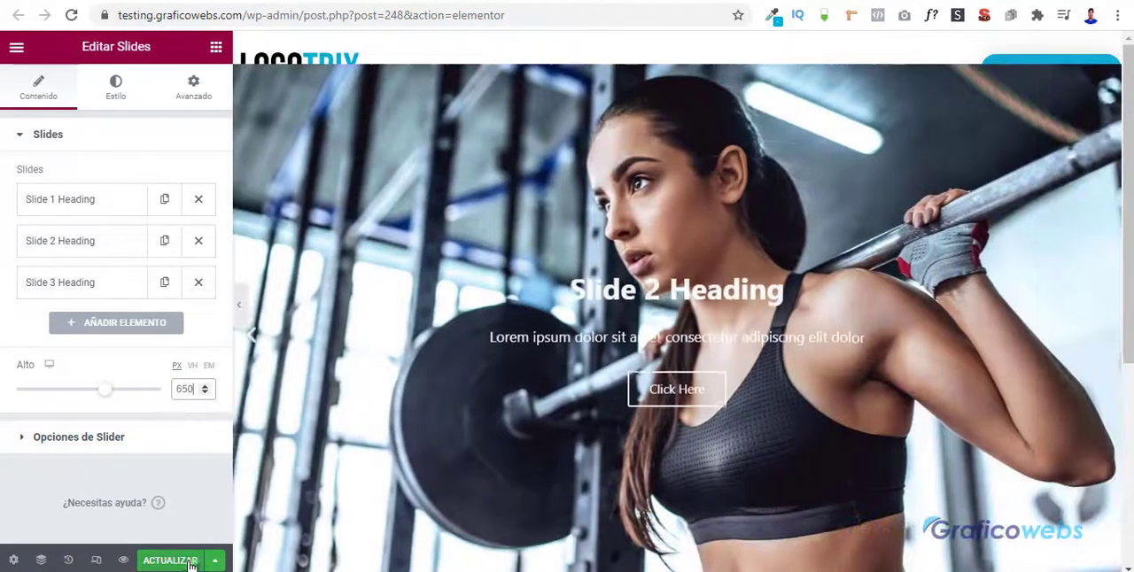
click(203, 561)
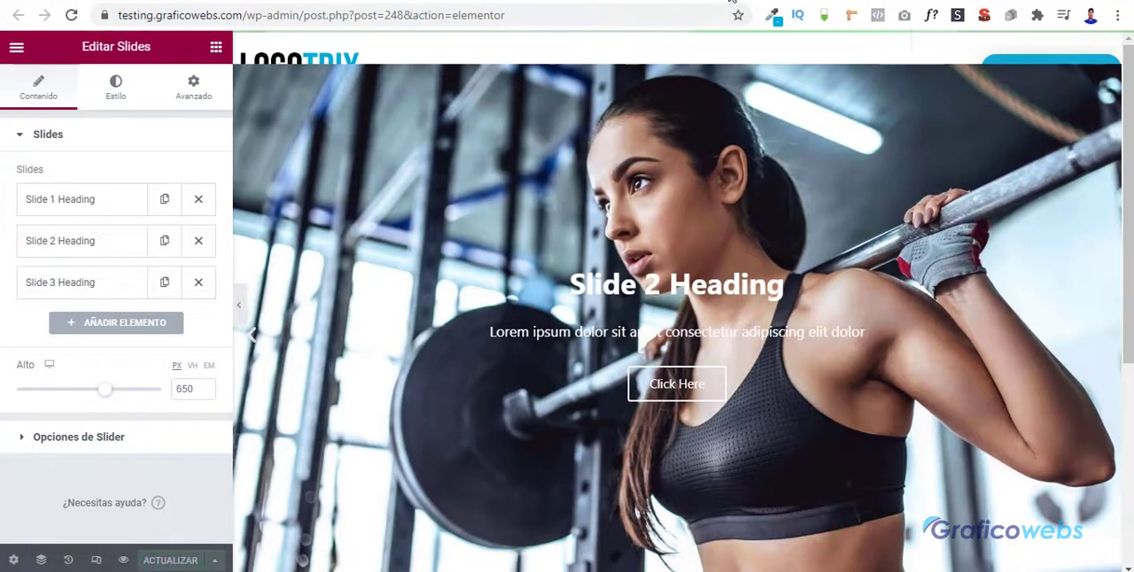
click(732, 1)
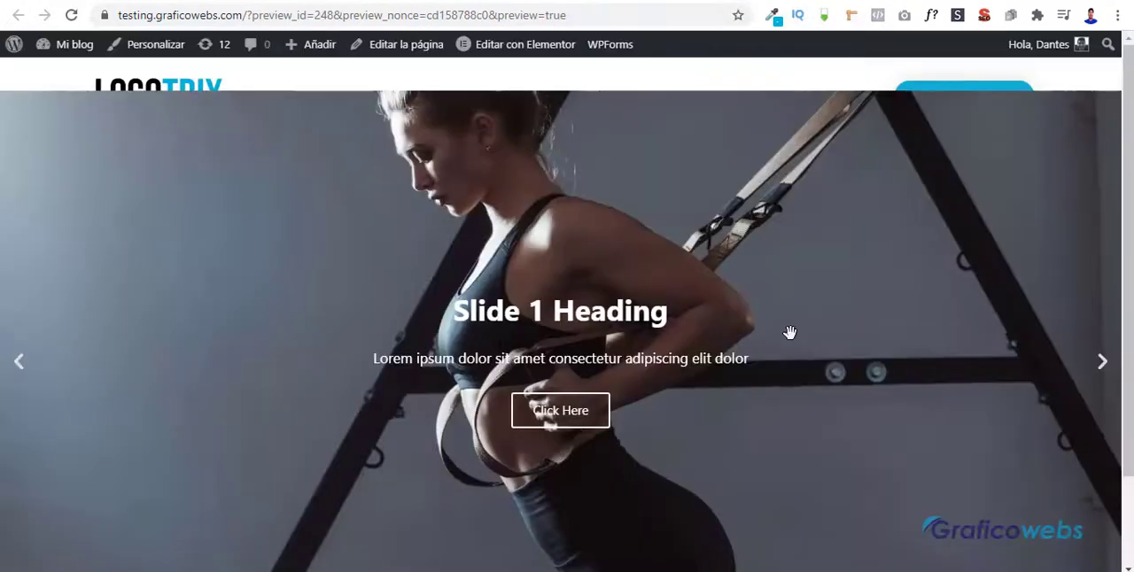
scroll(757, 338, down, 3)
scroll(757, 340, up, 3)
Step: Return to the editor and set the Slides widget's height to 600 px
click(688, 1)
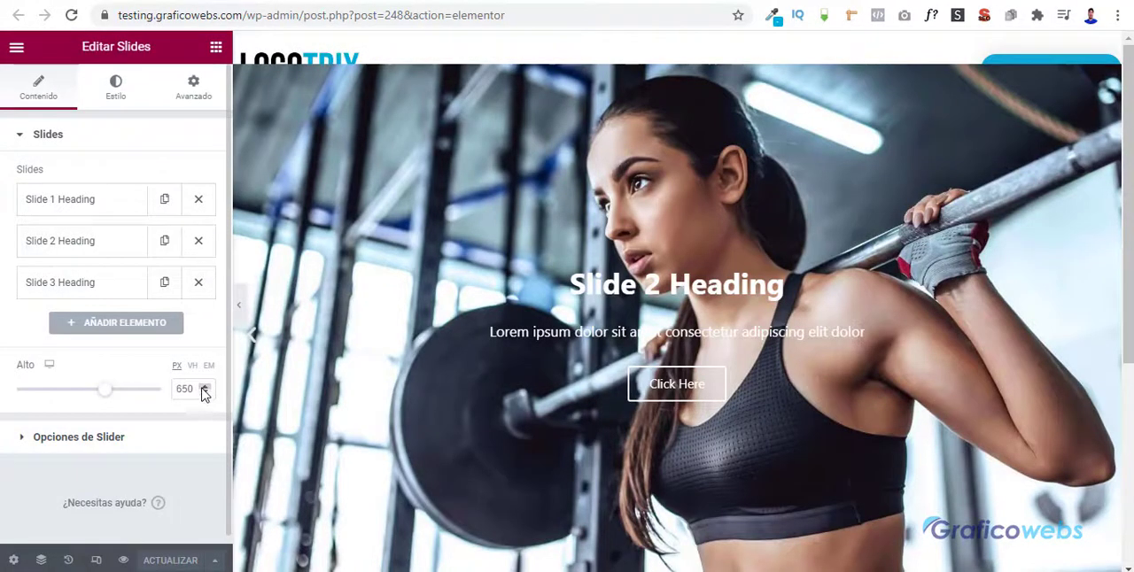
drag(196, 390, 172, 392)
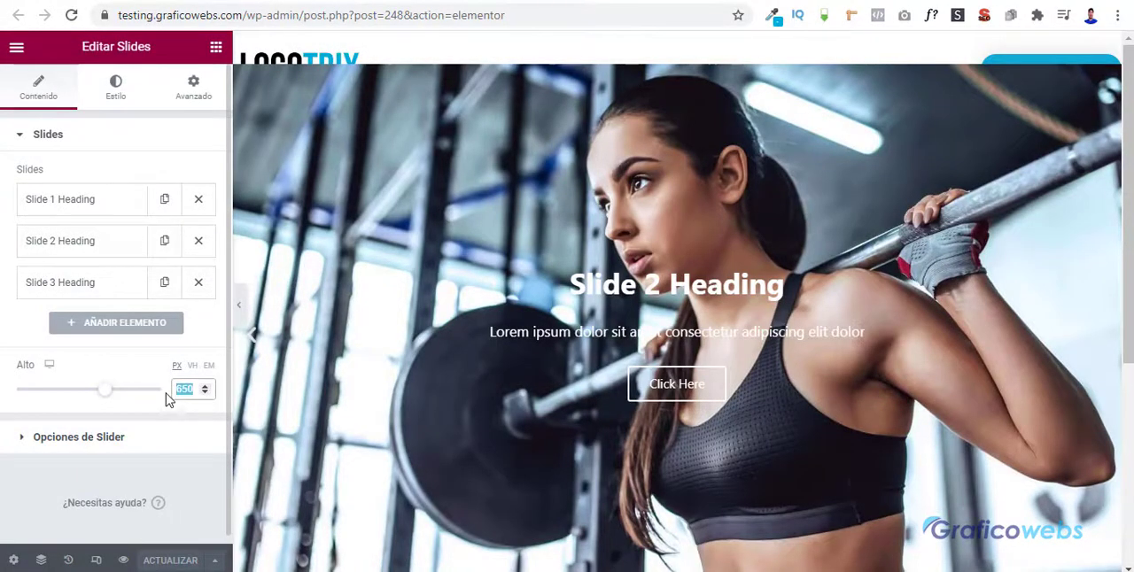
text(600)
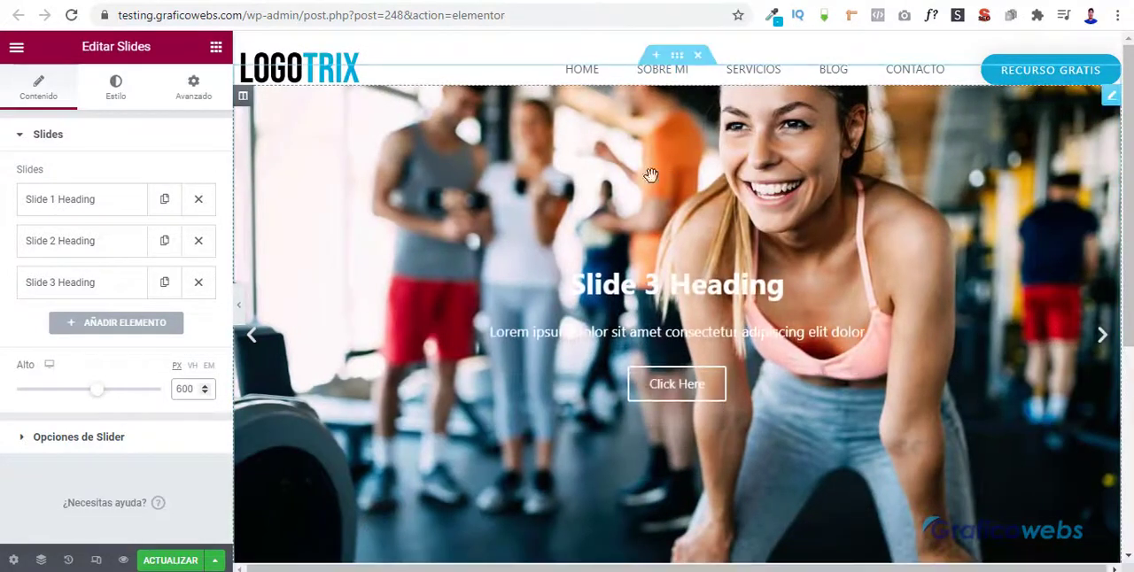
Step: Select the section holding the Slides widget through the Navigator and unlink its margin values in the advanced settings
right_click(458, 163)
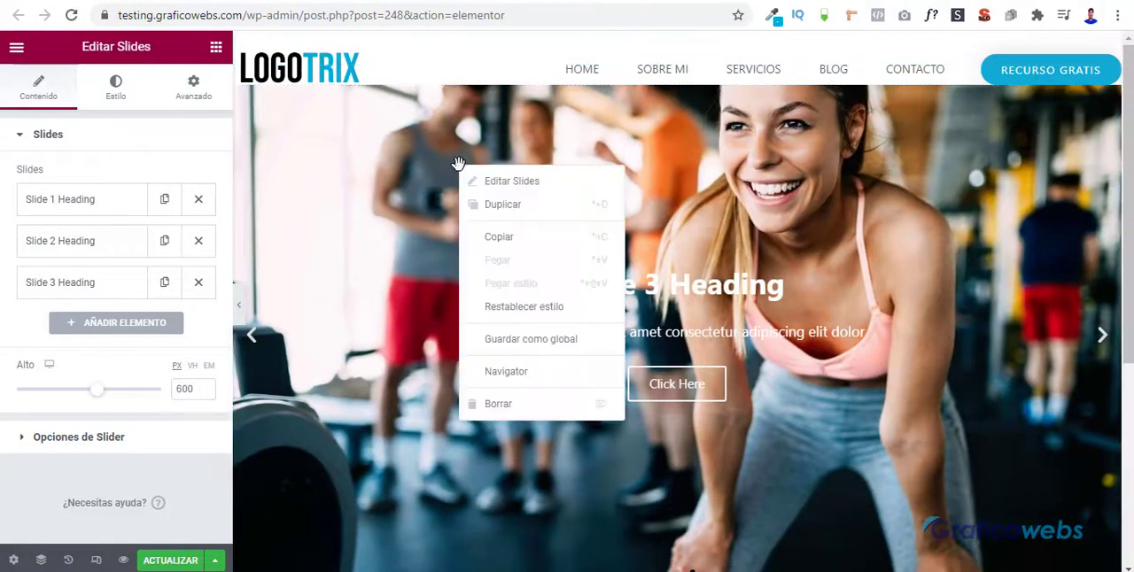
click(522, 376)
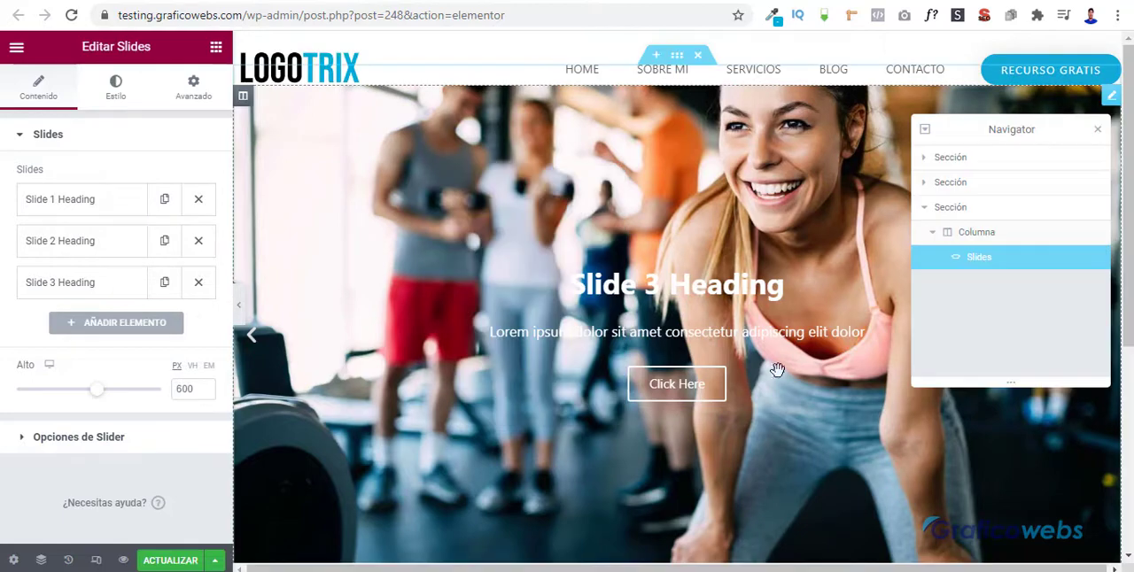
click(976, 214)
click(203, 91)
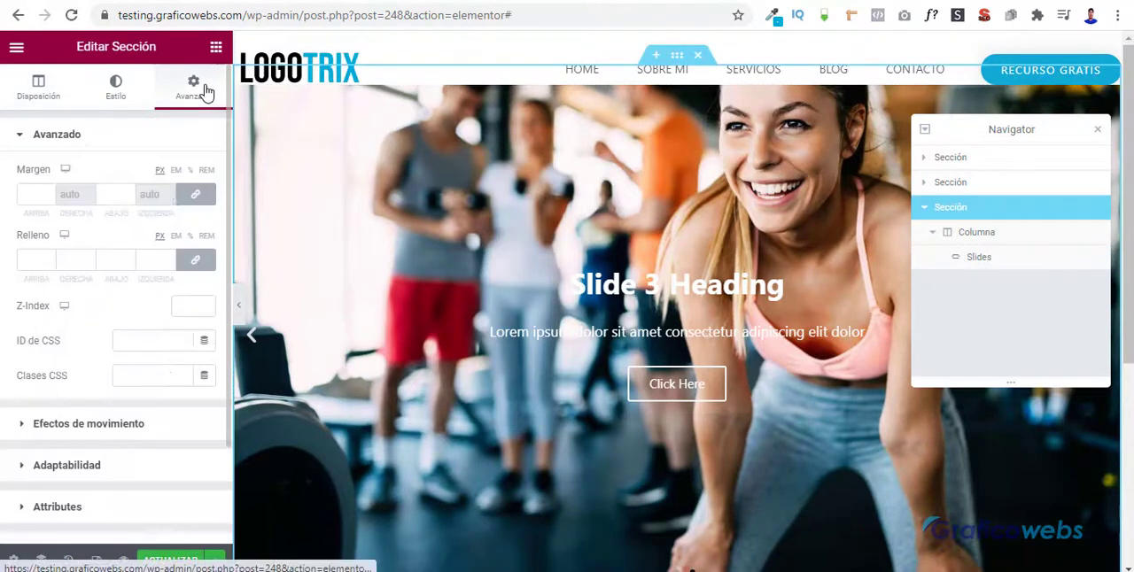
click(196, 194)
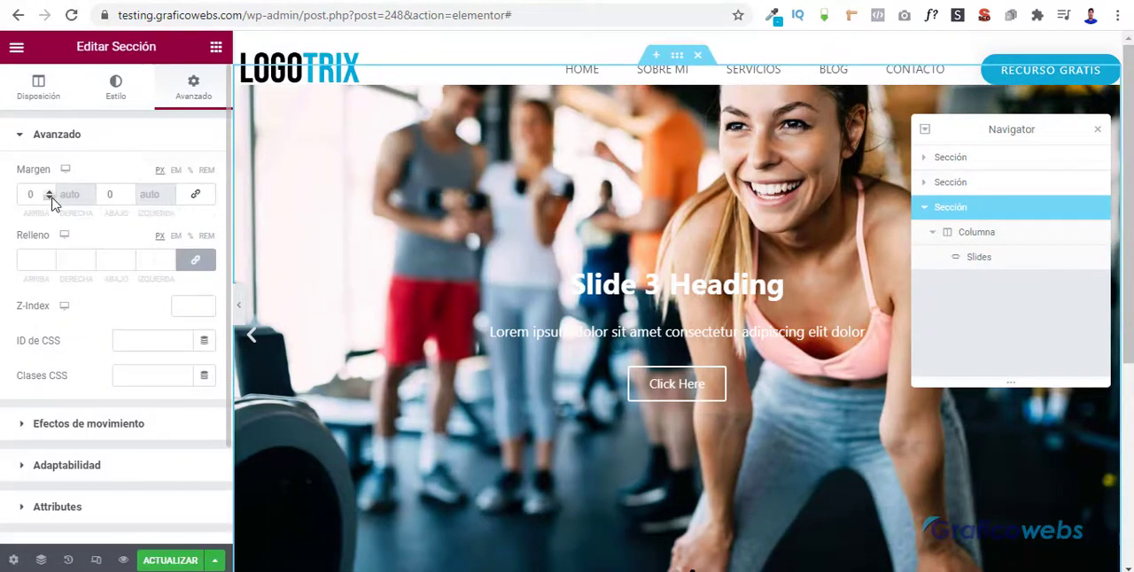
Step: Set the section's top margin to 36 px, and update the page to check it in the preview
click(49, 192)
click(49, 192)
click(50, 192)
click(49, 192)
click(49, 192)
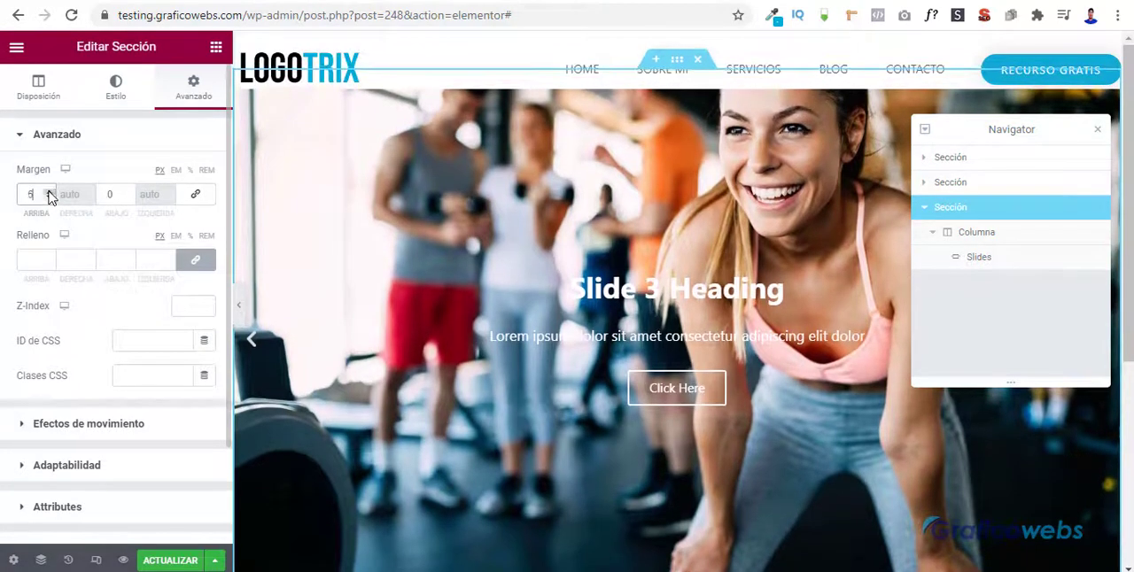
click(50, 192)
click(50, 192)
click(50, 192)
click(49, 192)
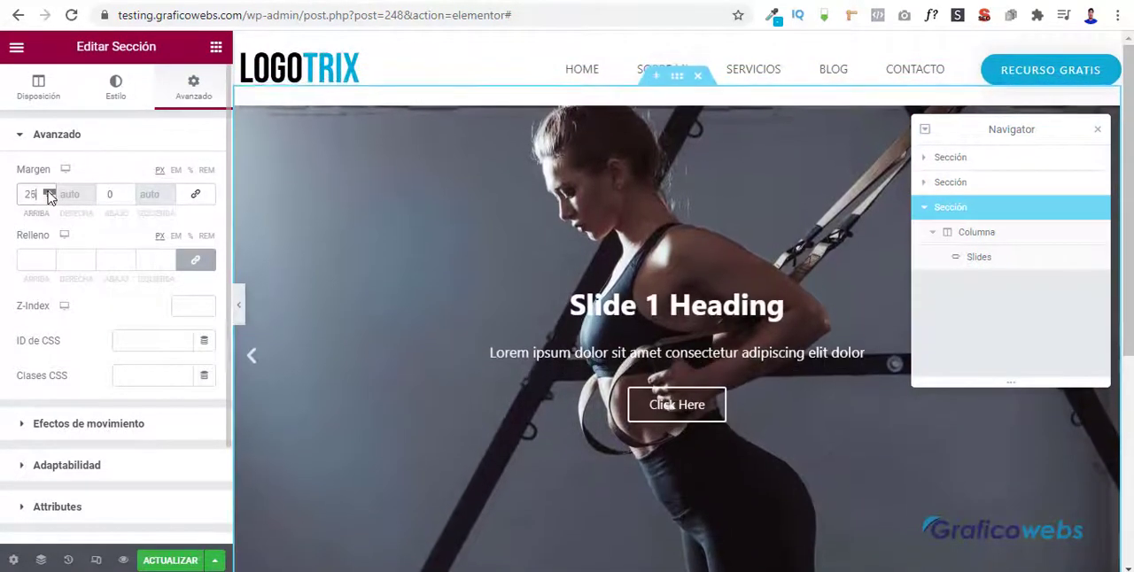
click(50, 194)
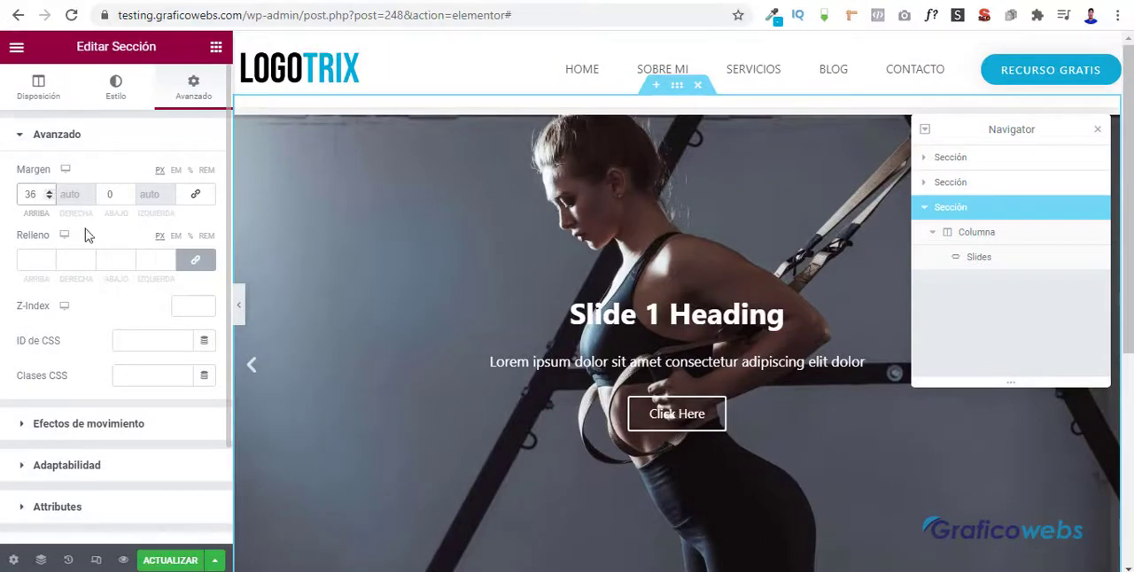
click(198, 556)
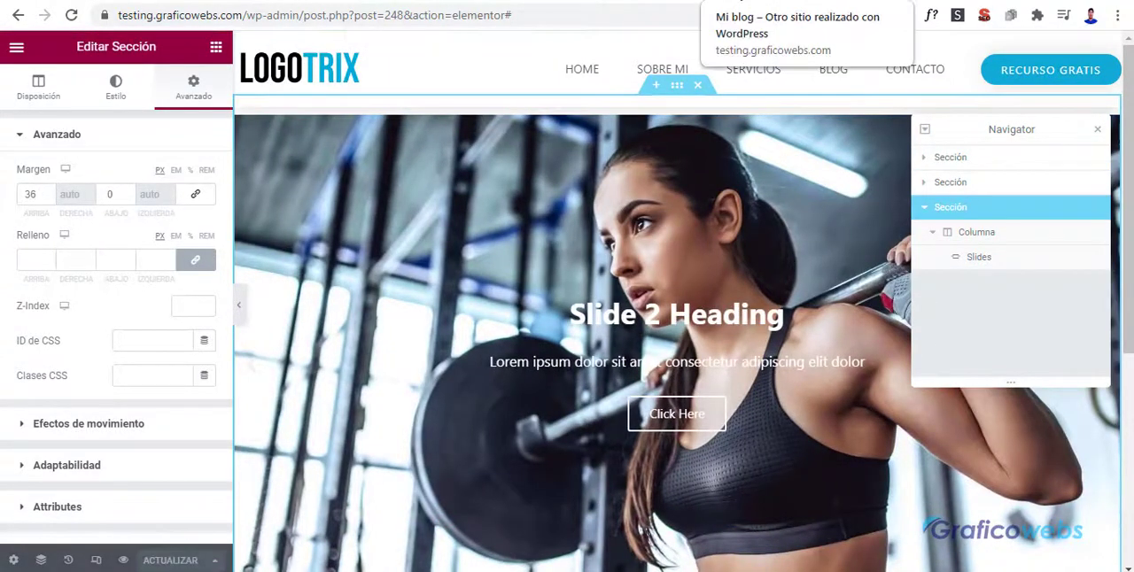
click(731, 0)
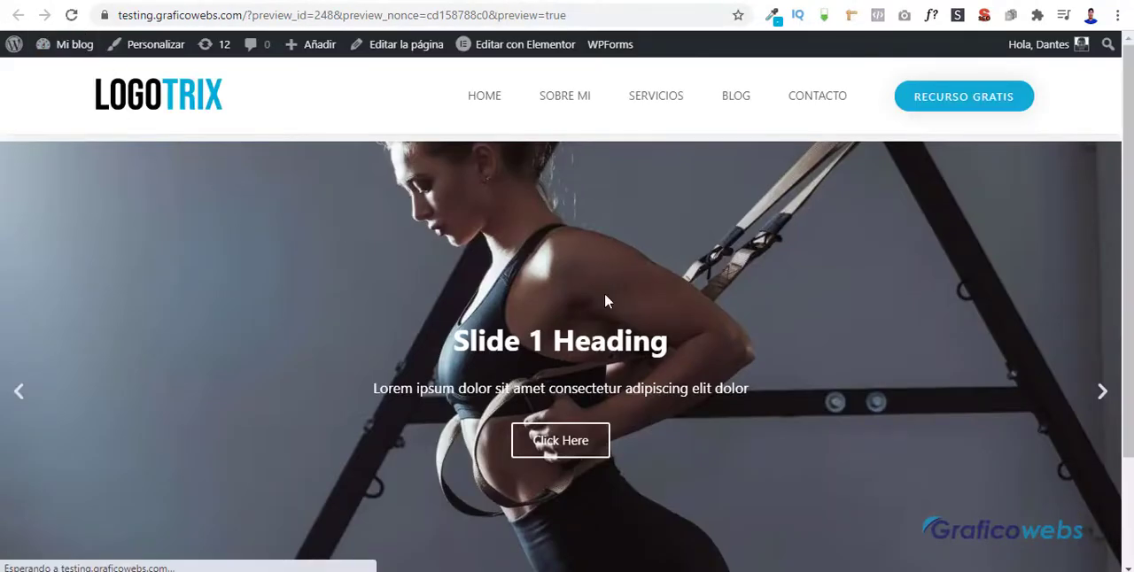
Step: Check the whole banner in the preview, return to the editor, and close the Navigator
scroll(689, 319, down, 2)
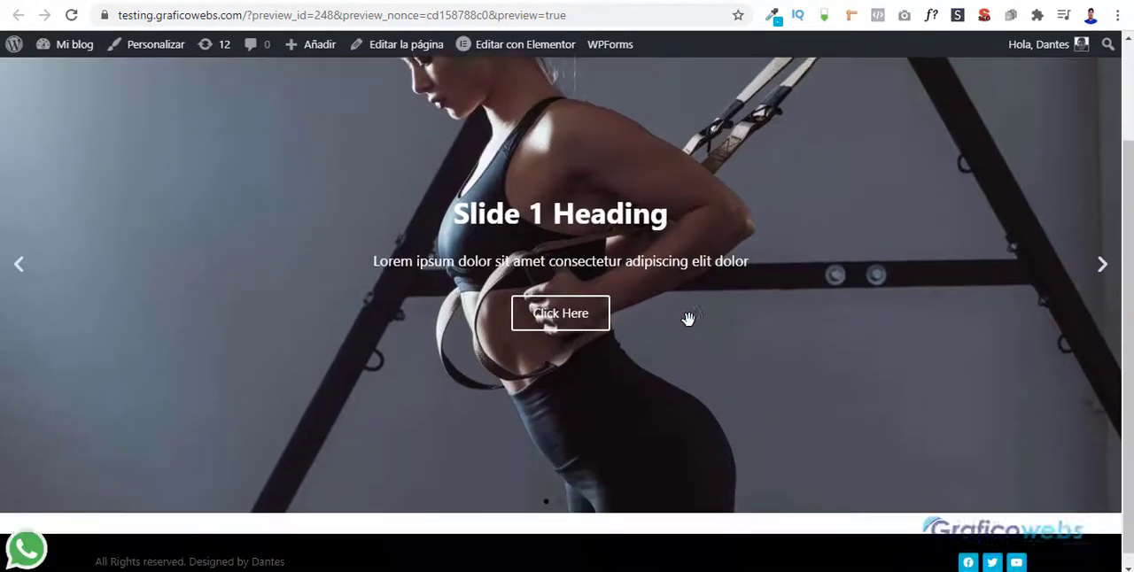
scroll(688, 317, up, 2)
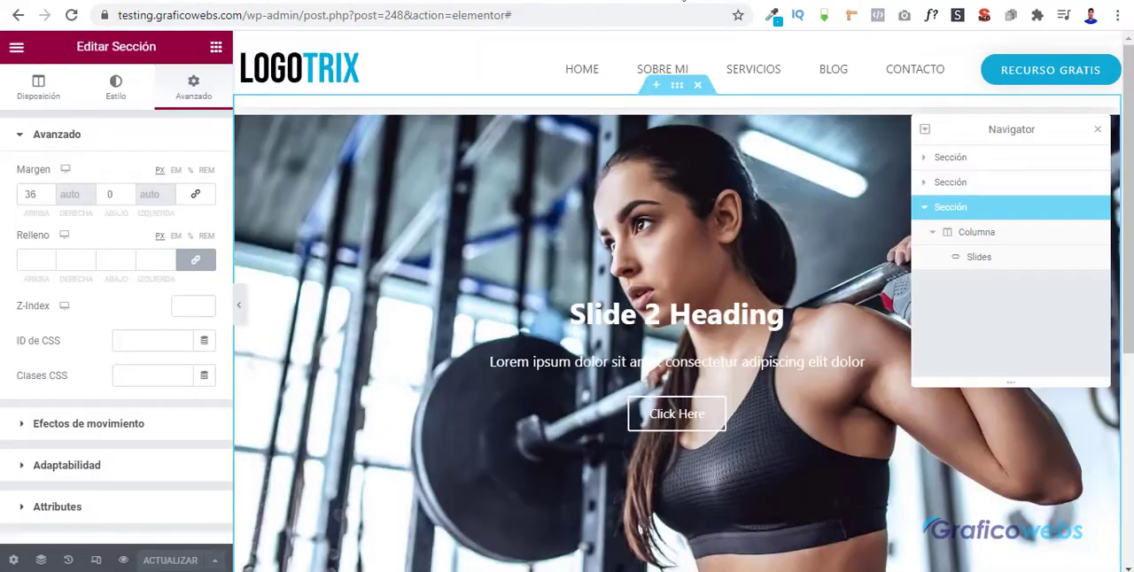
click(1099, 131)
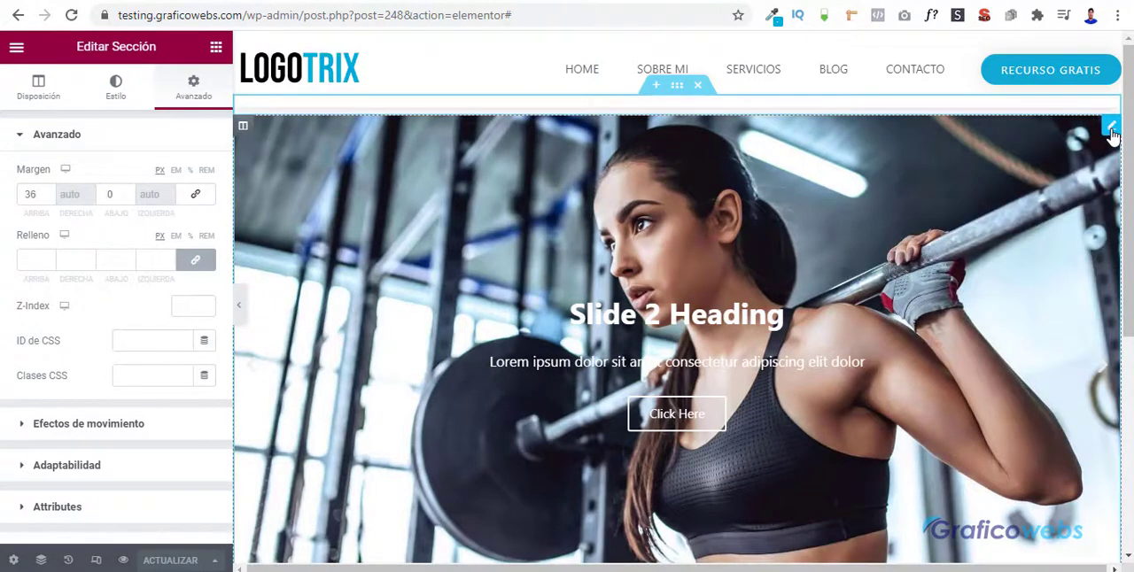
Step: Open the Slides widget's settings and enable the Ken Burns effect on the background of the first slide
click(1112, 129)
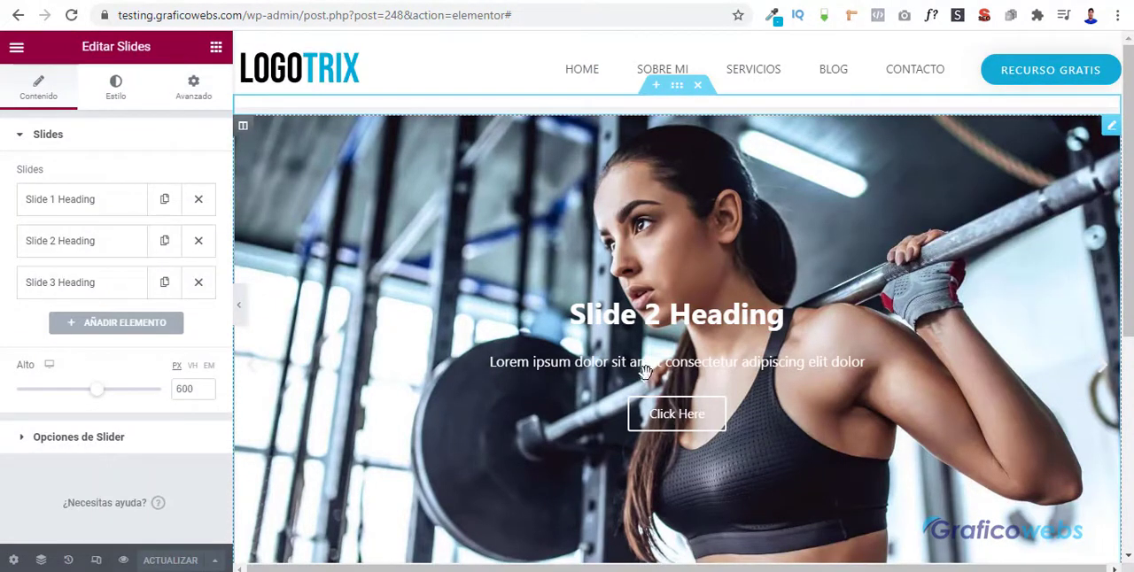
click(114, 197)
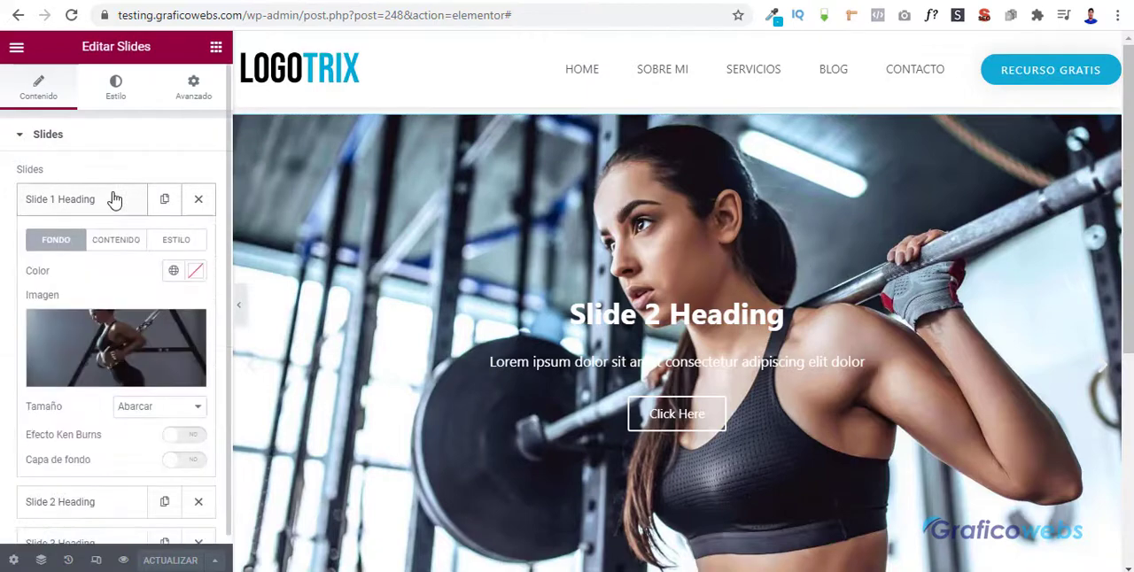
mouse_move(142, 378)
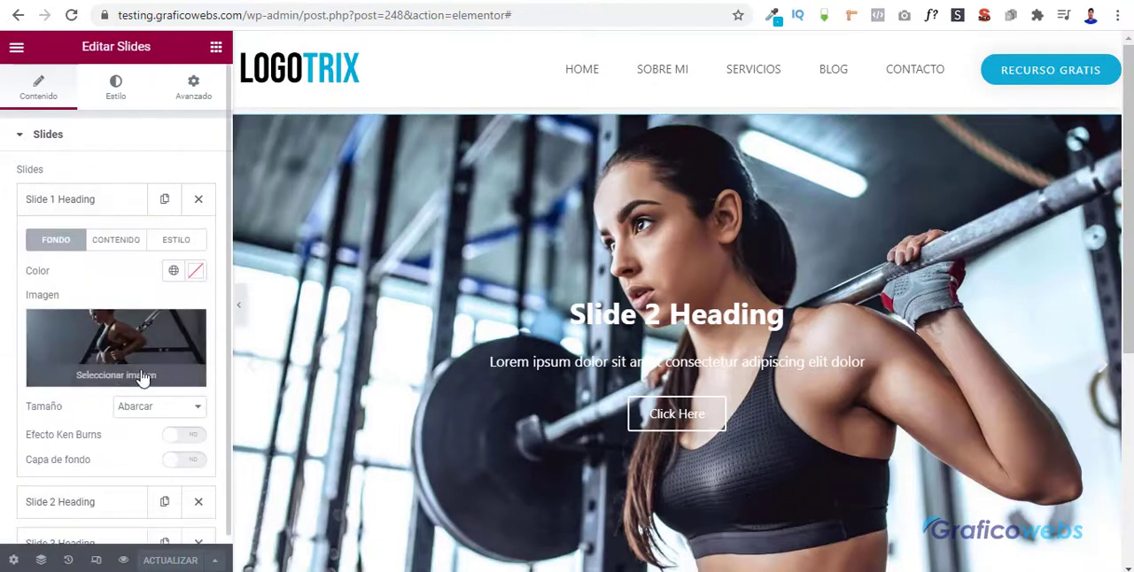
scroll(142, 378, down, 1)
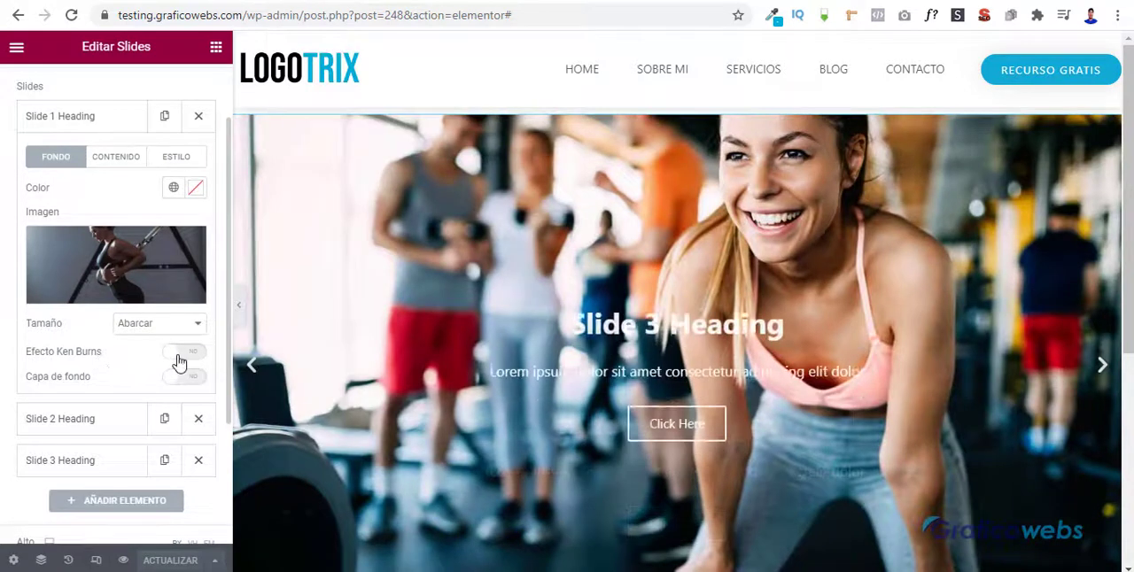
click(179, 355)
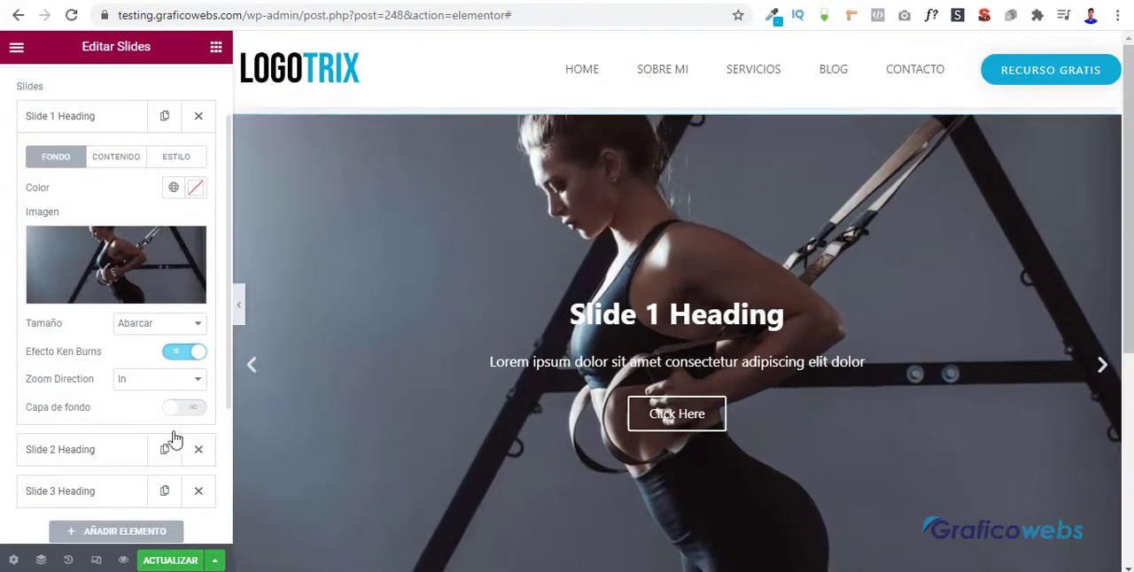
Step: Try the Out zoom direction for the first slide's Ken Burns effect, and set it back to In
click(193, 379)
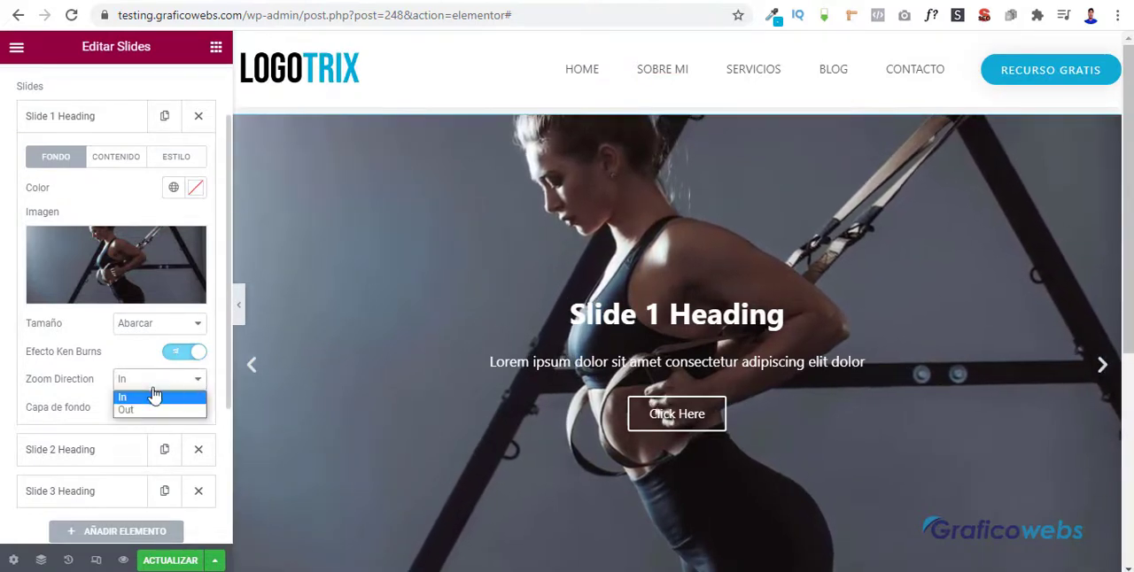
click(142, 403)
click(151, 382)
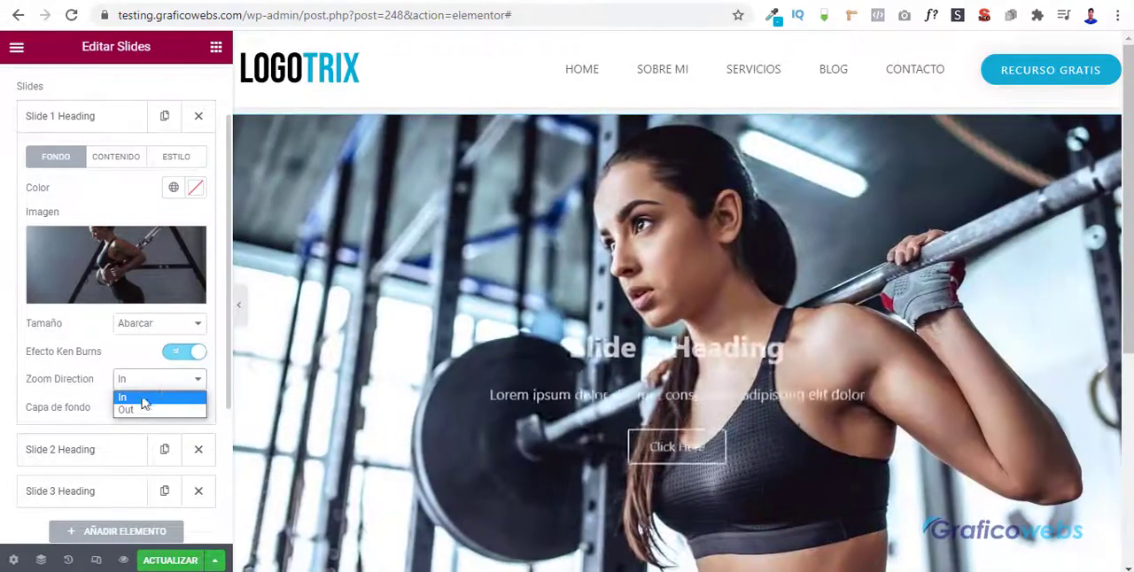
click(137, 410)
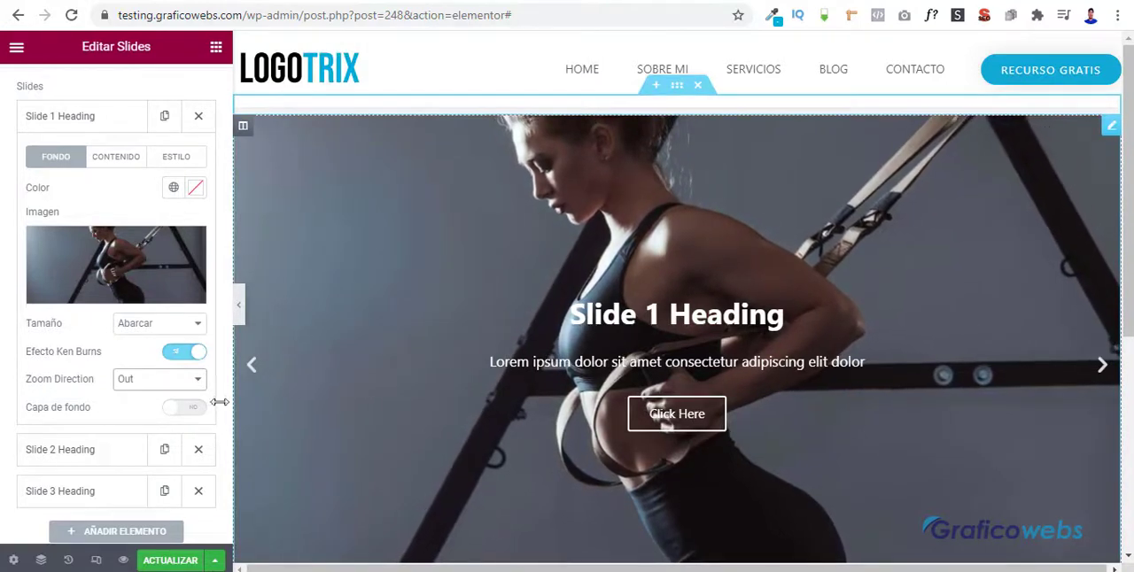
click(197, 379)
click(140, 397)
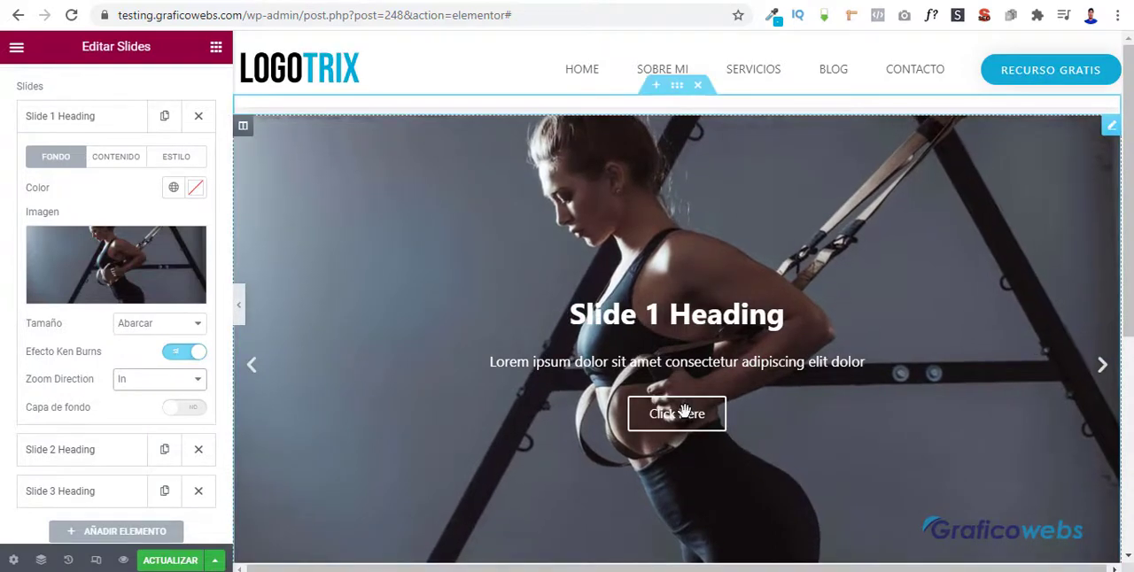
Step: Turn on the background overlay (Capa de fondo) for the first slide
scroll(155, 390, down, 1)
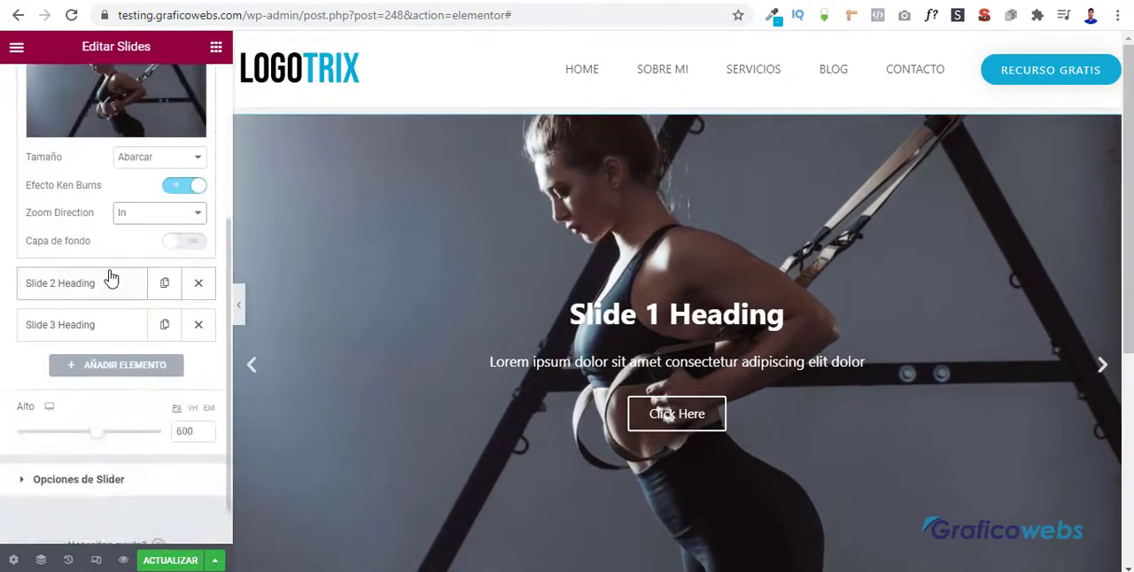
click(171, 328)
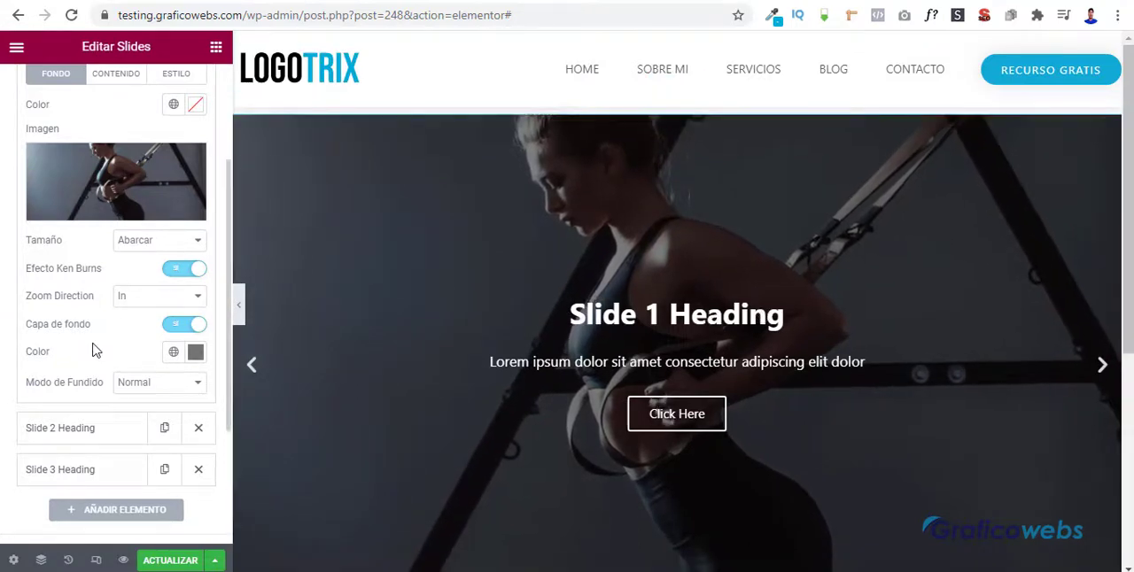
Step: Try the Multiply blend mode on the first slide's overlay, and set it back to Normal
click(159, 390)
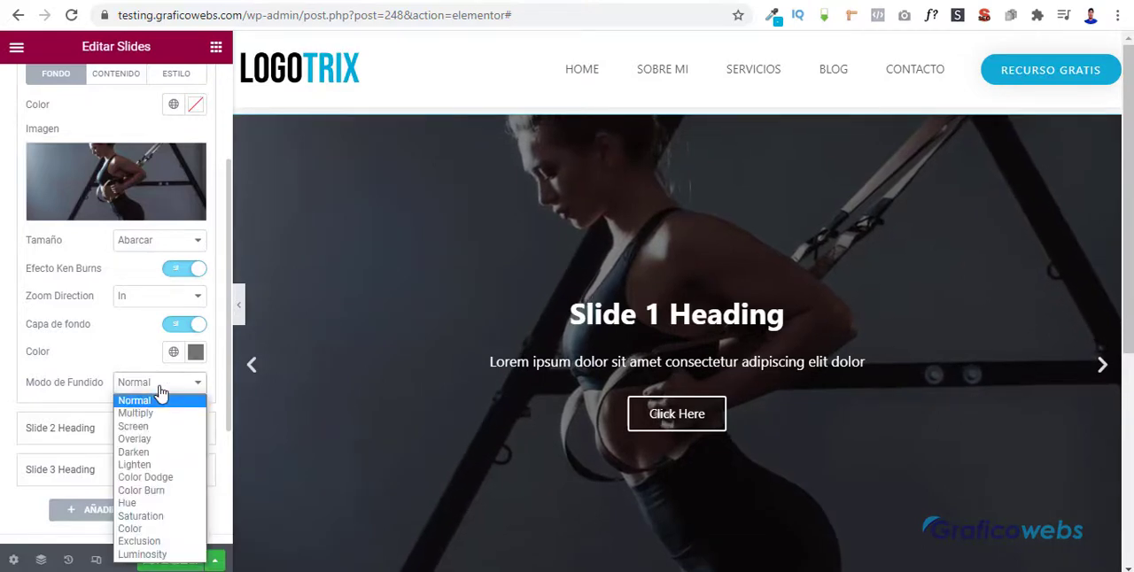
click(7, 366)
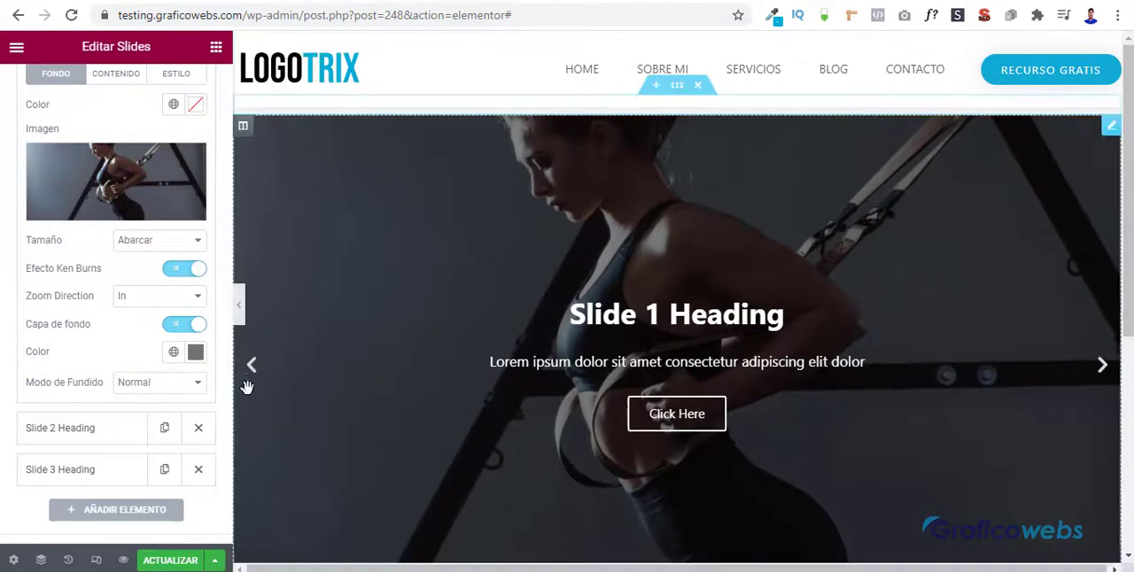
click(200, 386)
click(163, 420)
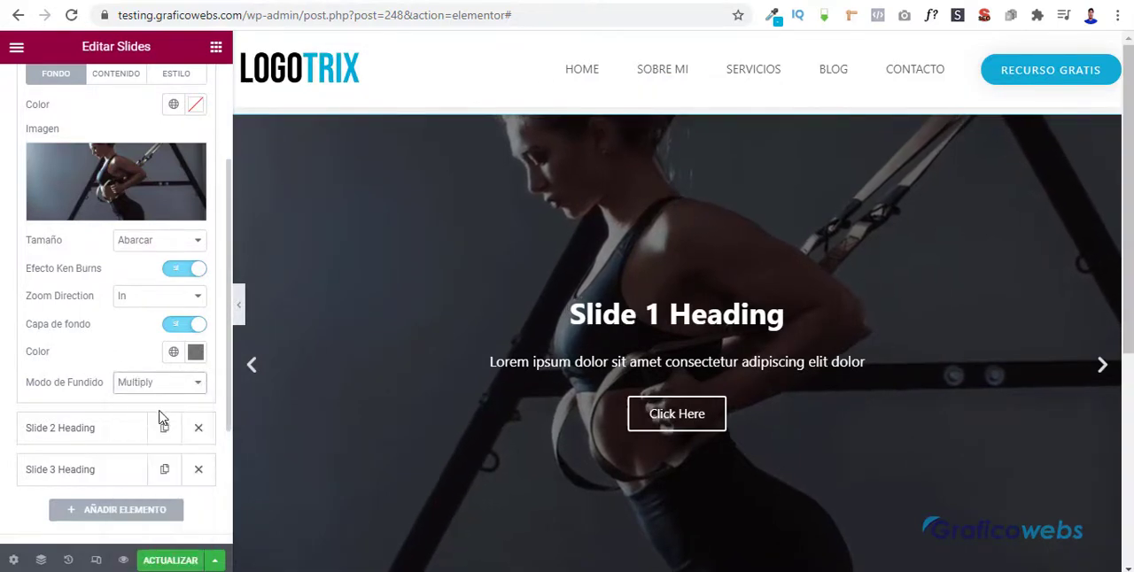
click(180, 388)
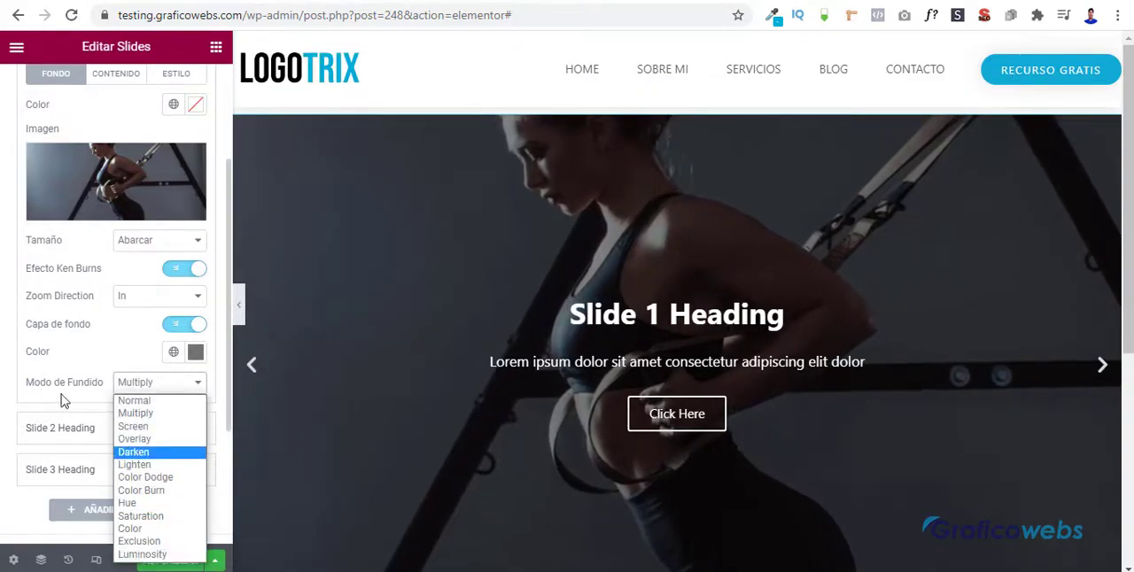
click(13, 385)
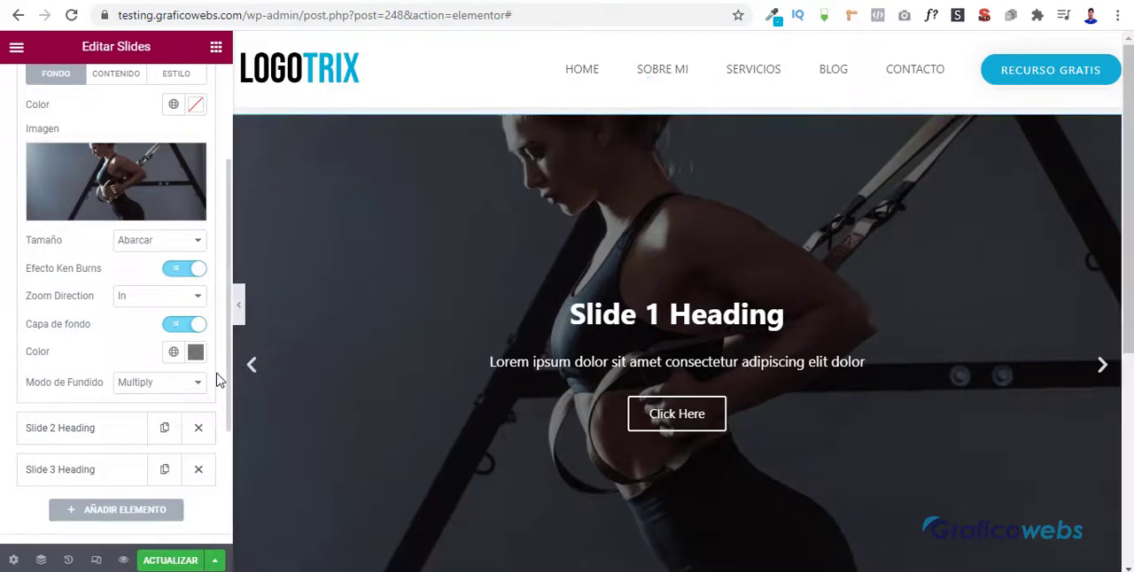
click(171, 387)
click(156, 398)
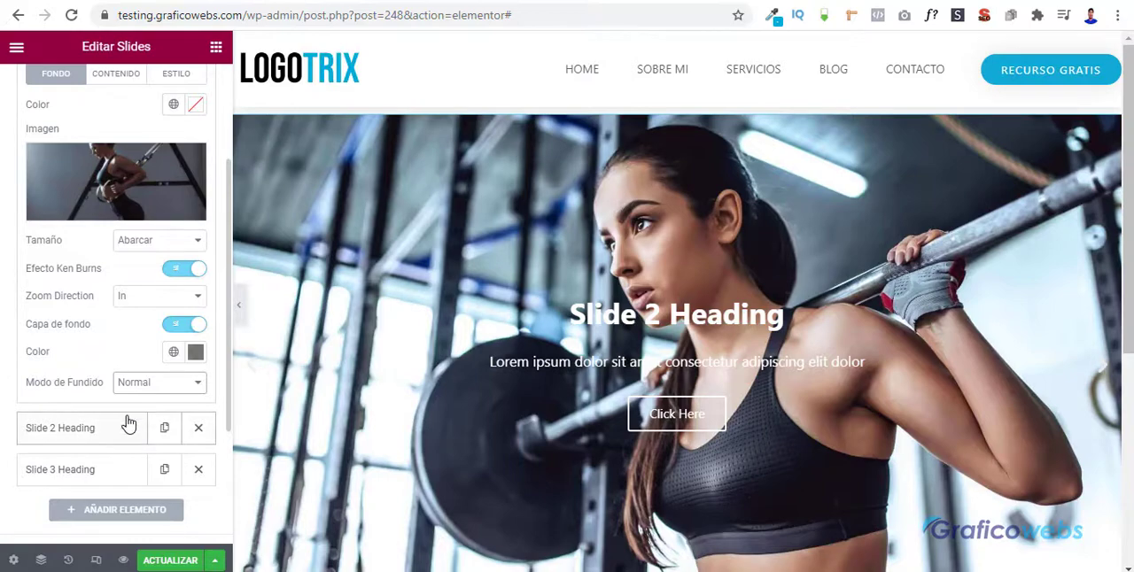
Step: Change the button text in the first slide's content settings to "Ver planes"
scroll(133, 364, up, 1)
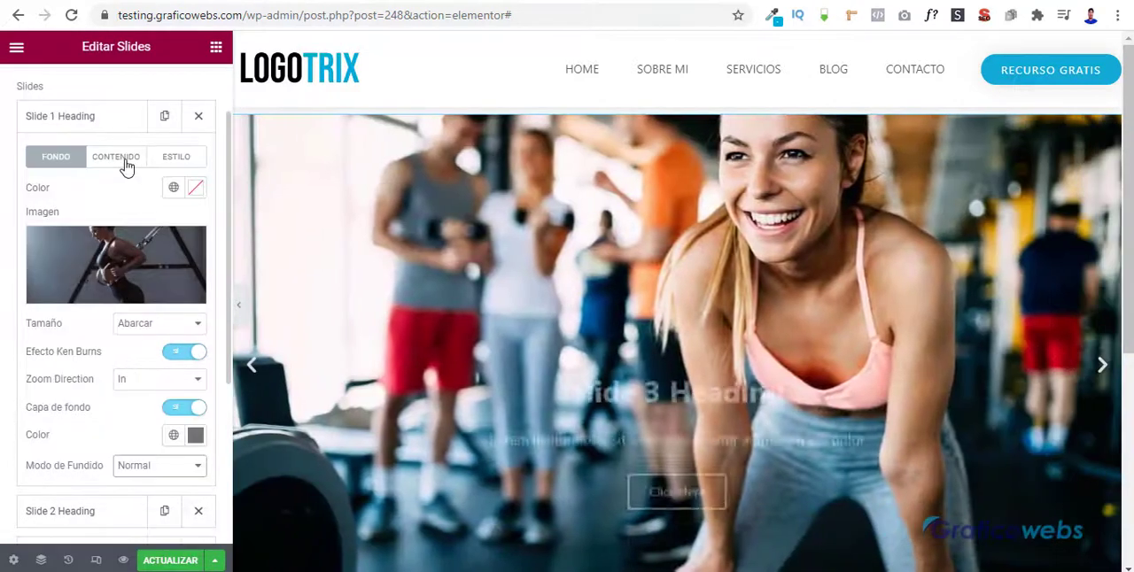
click(123, 158)
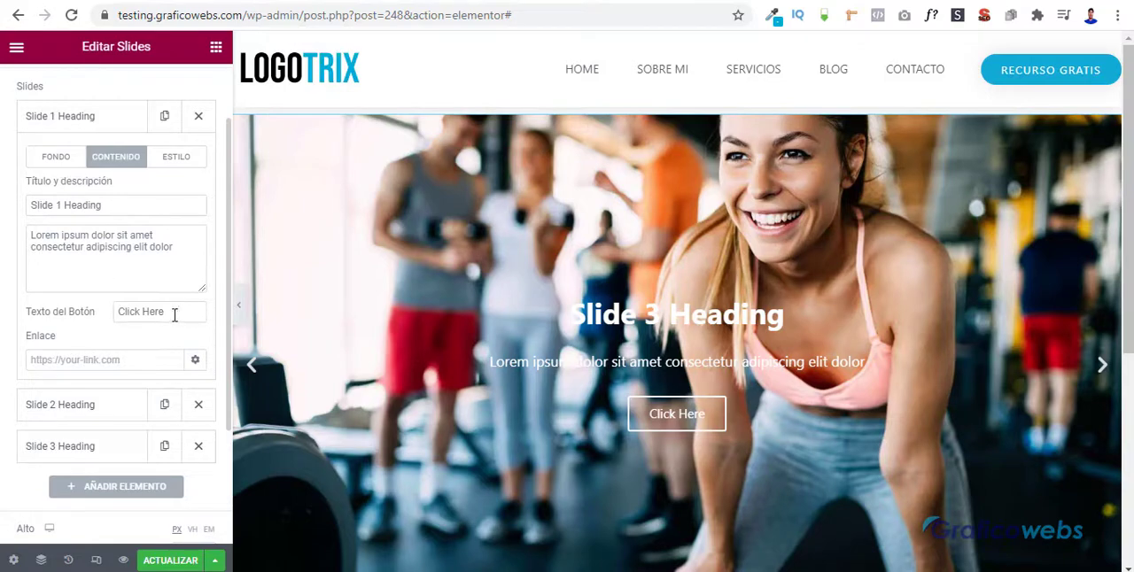
drag(175, 316, 109, 326)
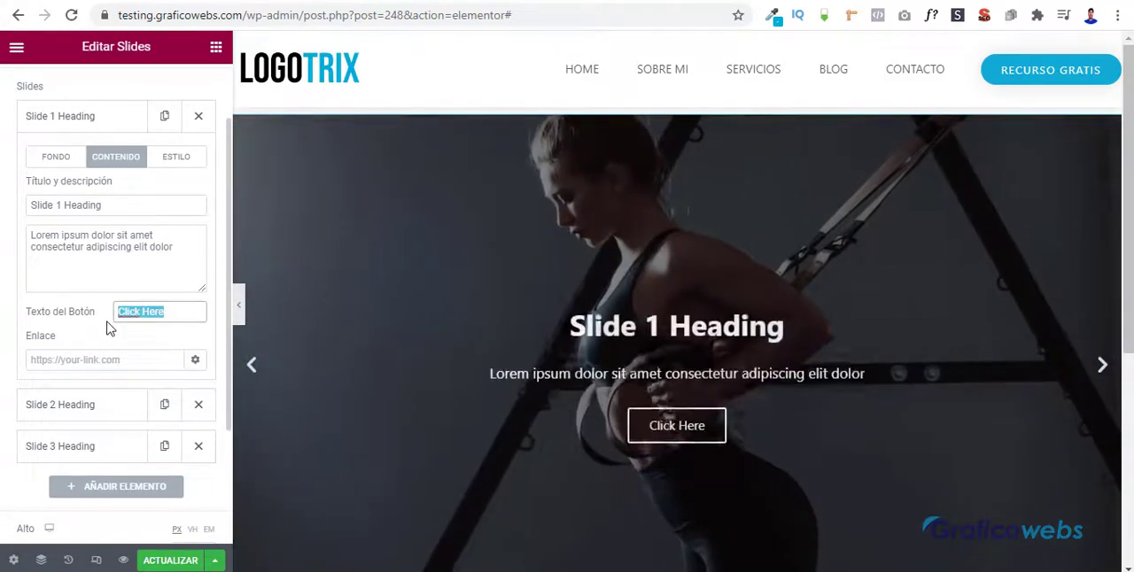
text(Ve)
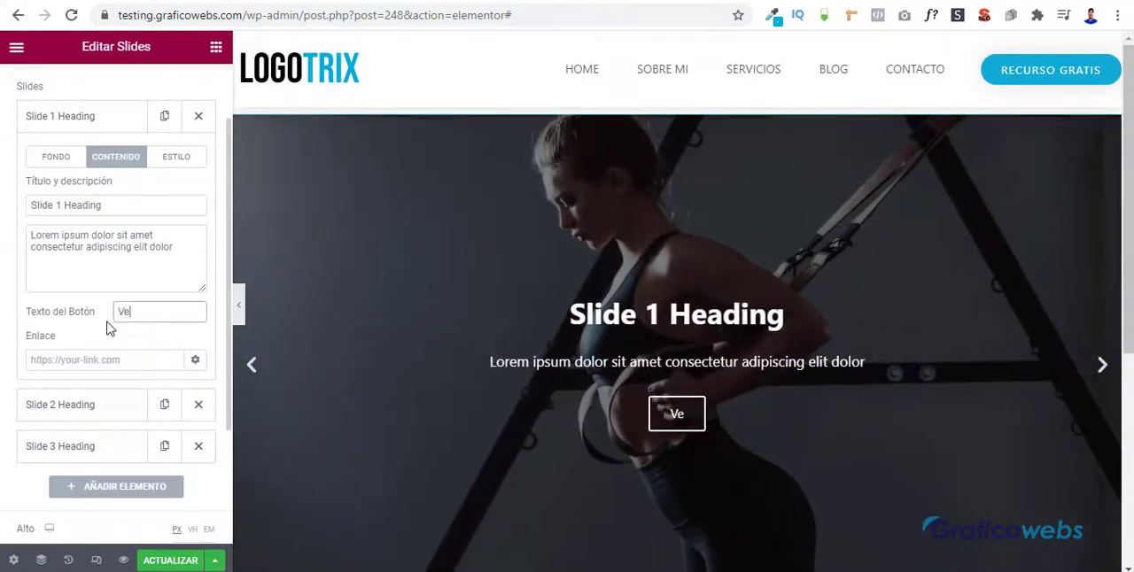
text(r planes)
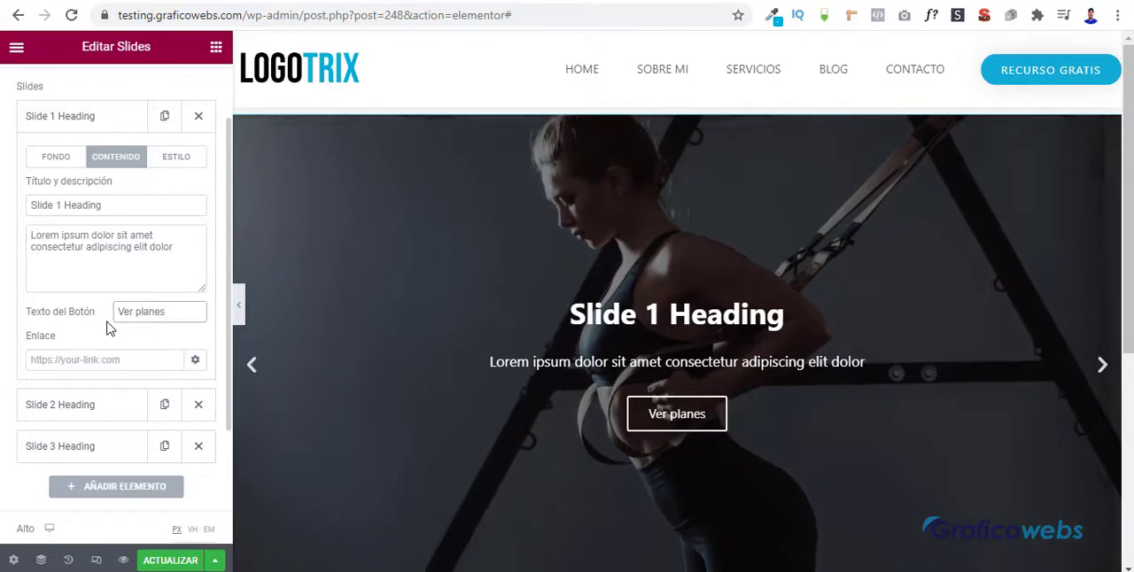
Step: Change the first slide's title to "Sesiones Online"
drag(190, 247, 20, 249)
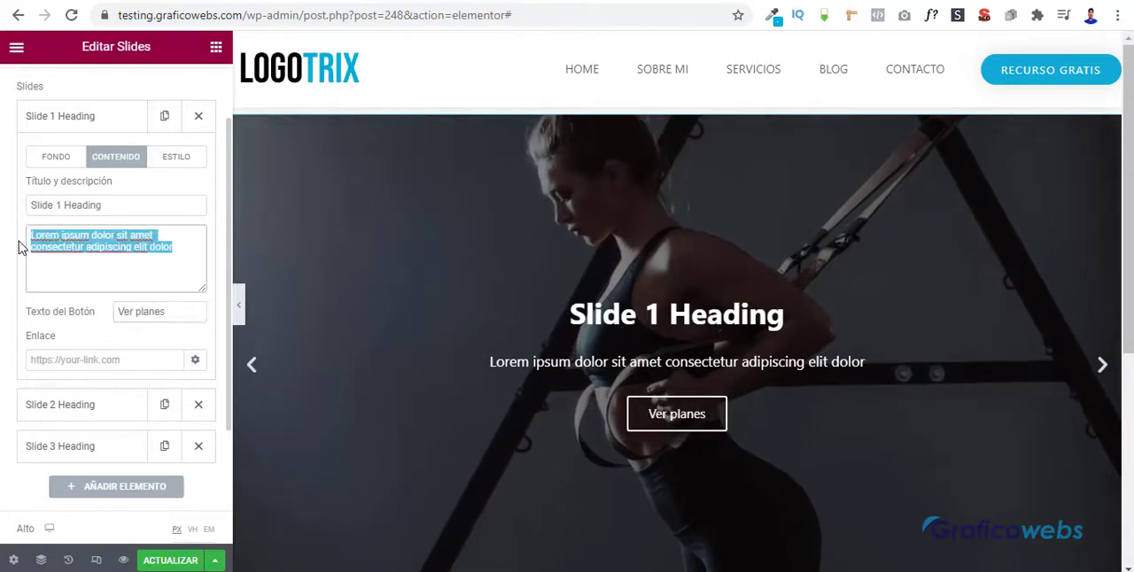
drag(112, 200, 31, 206)
text(S)
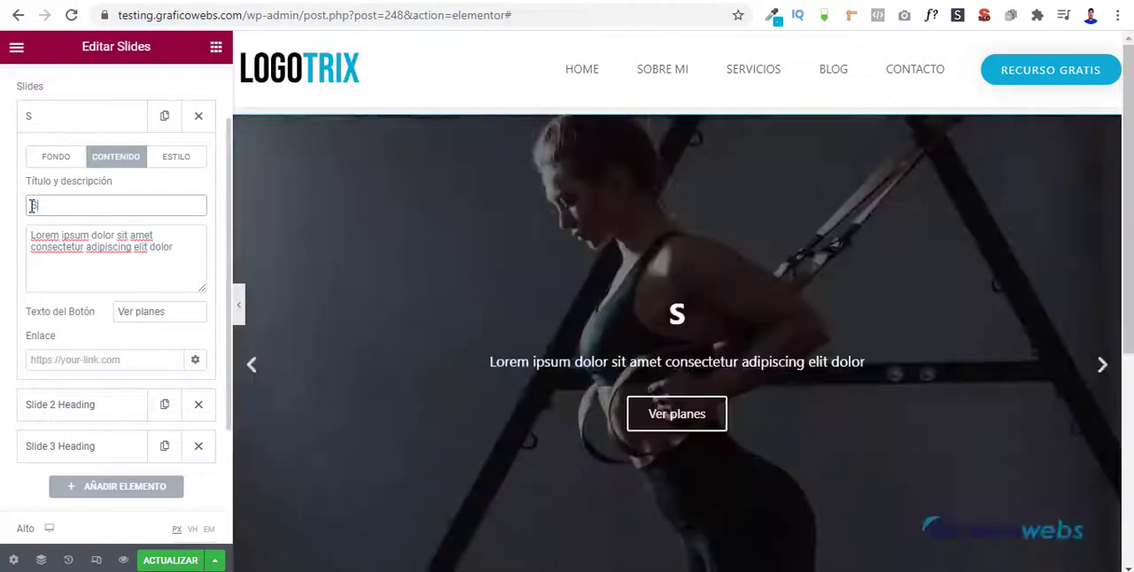
text(esiones Online)
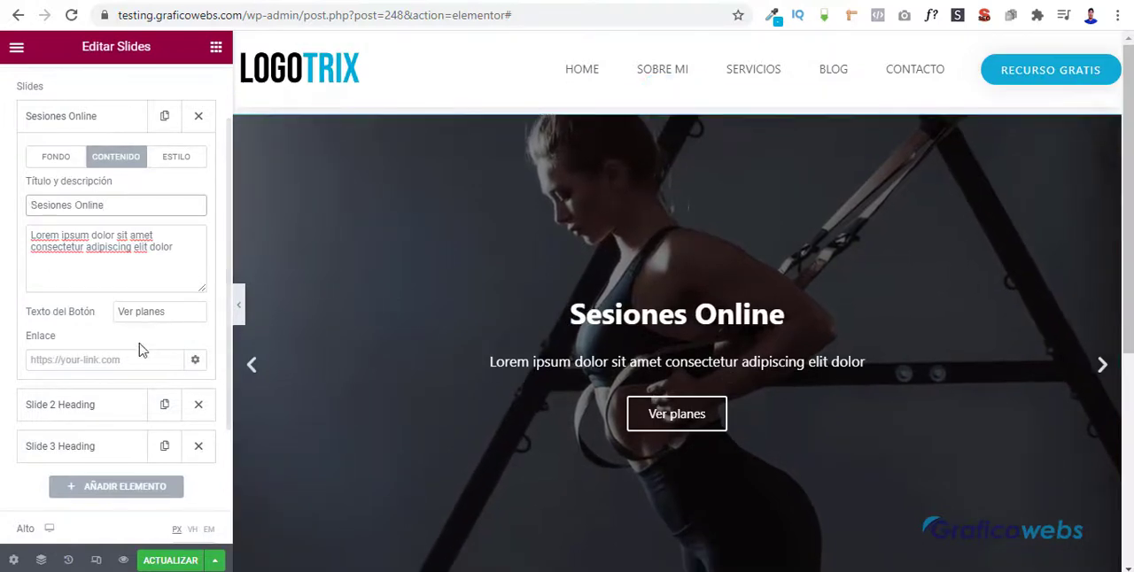
Step: Enable custom styling for the first slide, position its content horizontally left and vertically centred, and align the text left
click(181, 160)
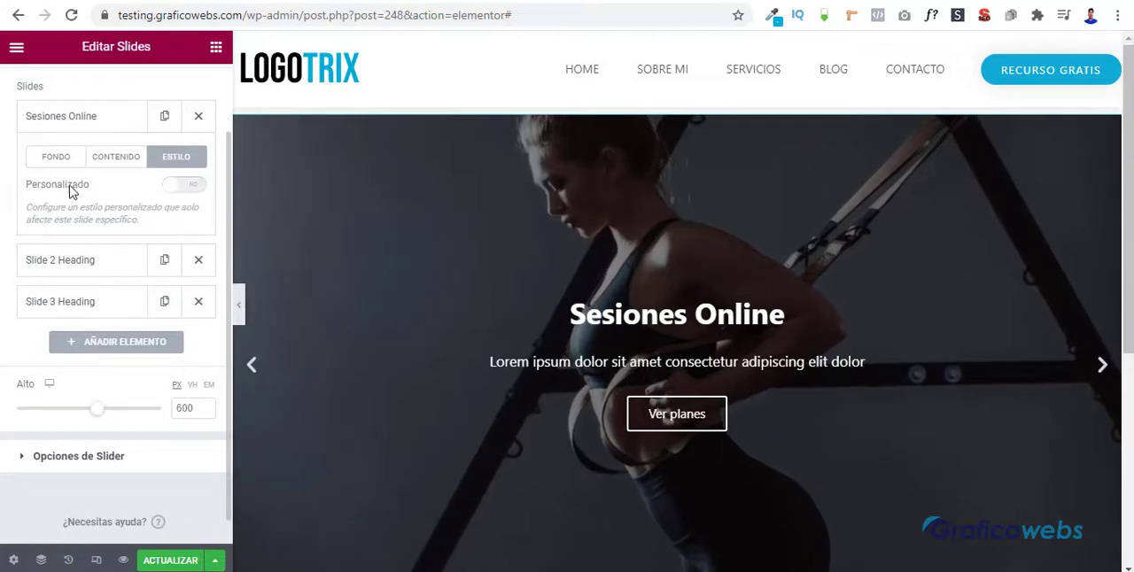
click(181, 187)
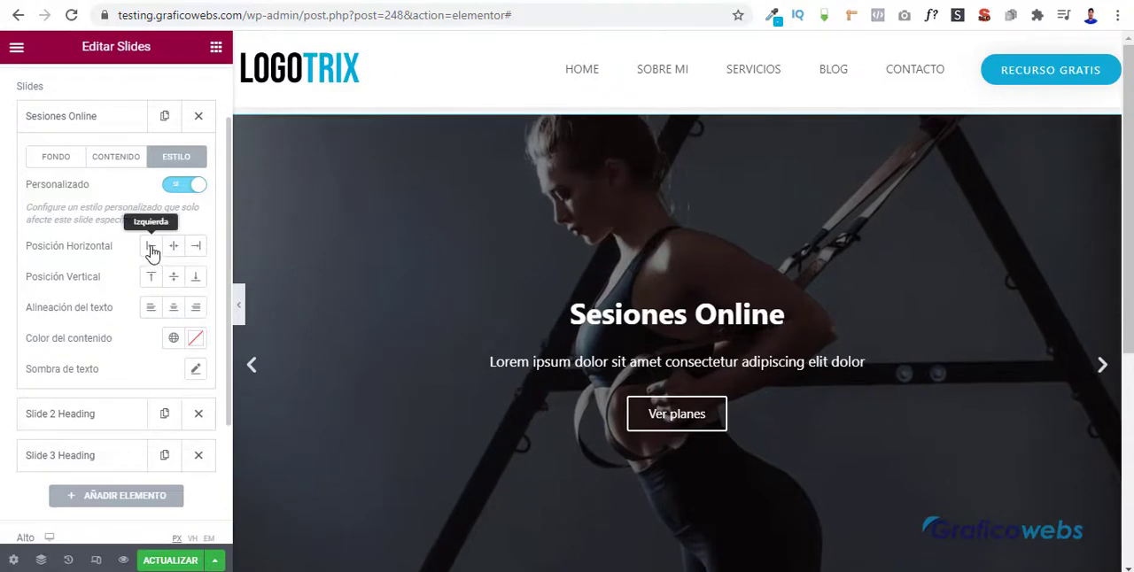
click(152, 248)
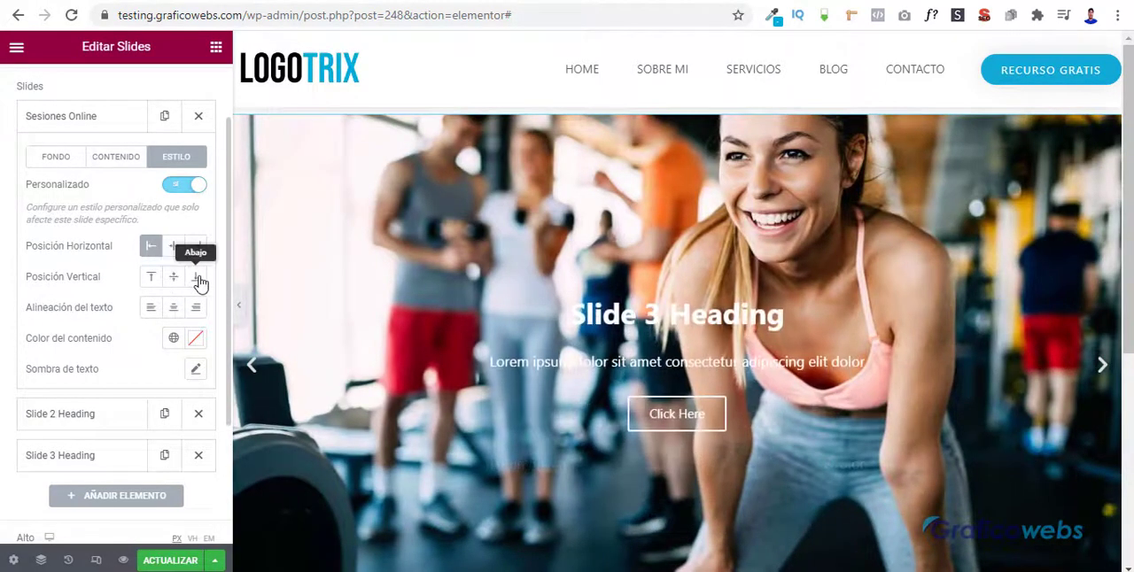
click(172, 280)
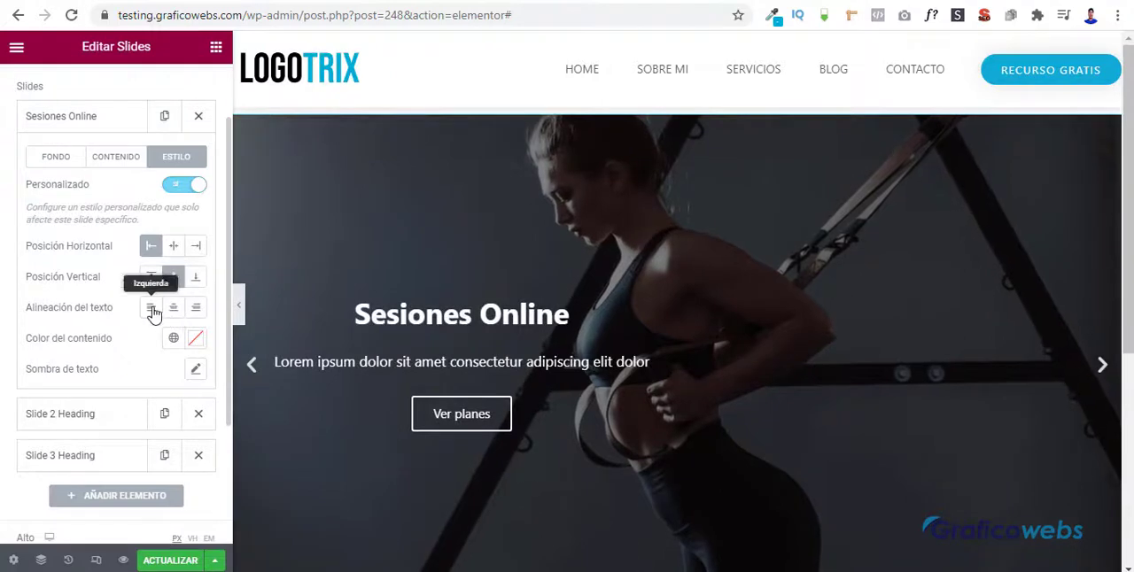
click(151, 308)
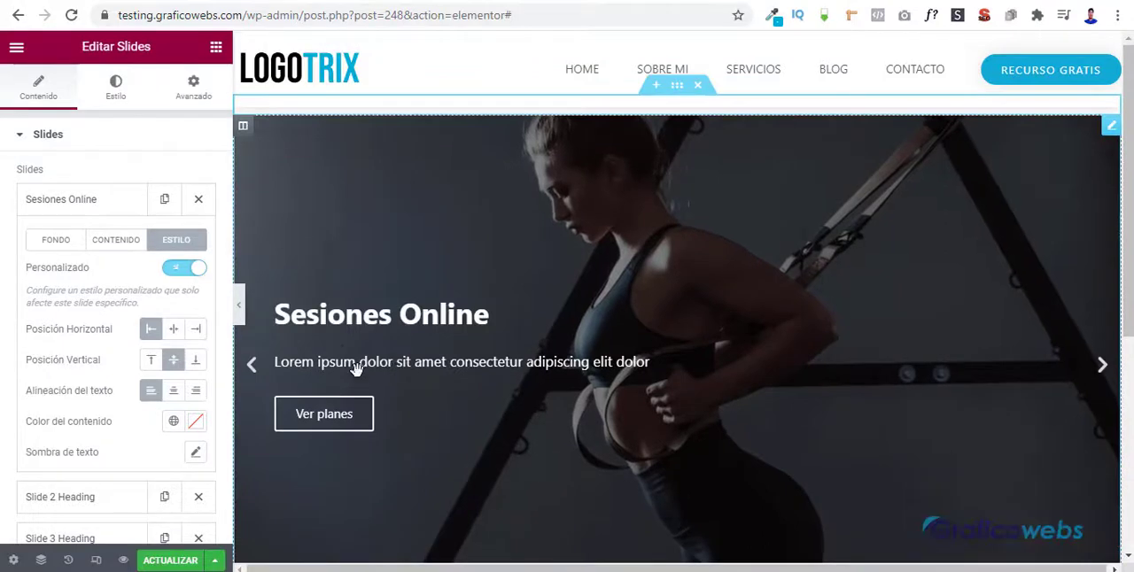
Step: Try a text shadow on the first slide's content, and reset it
scroll(124, 472, down, 2)
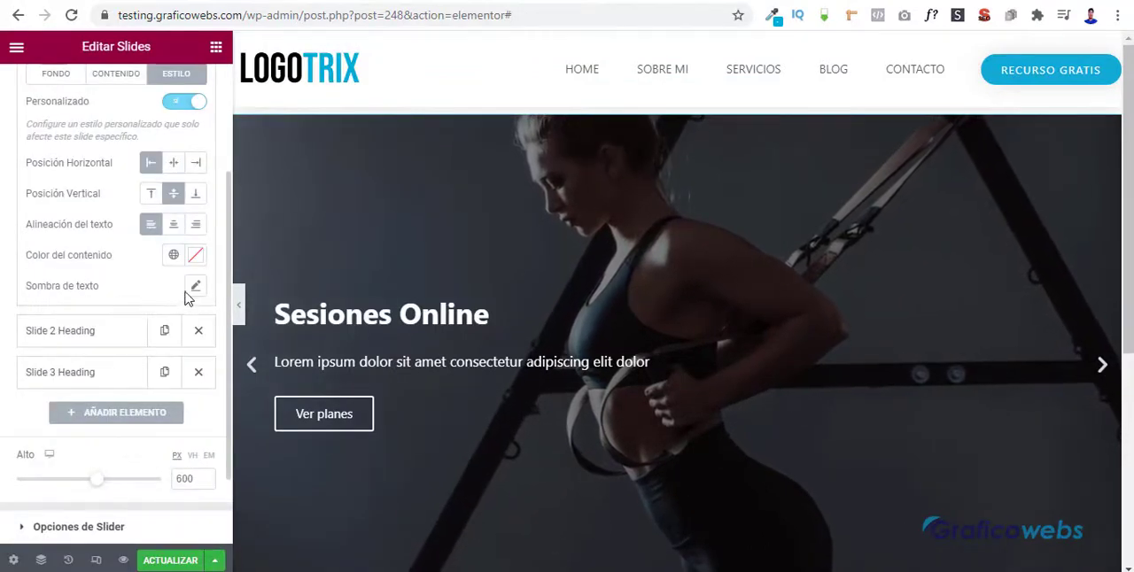
click(191, 290)
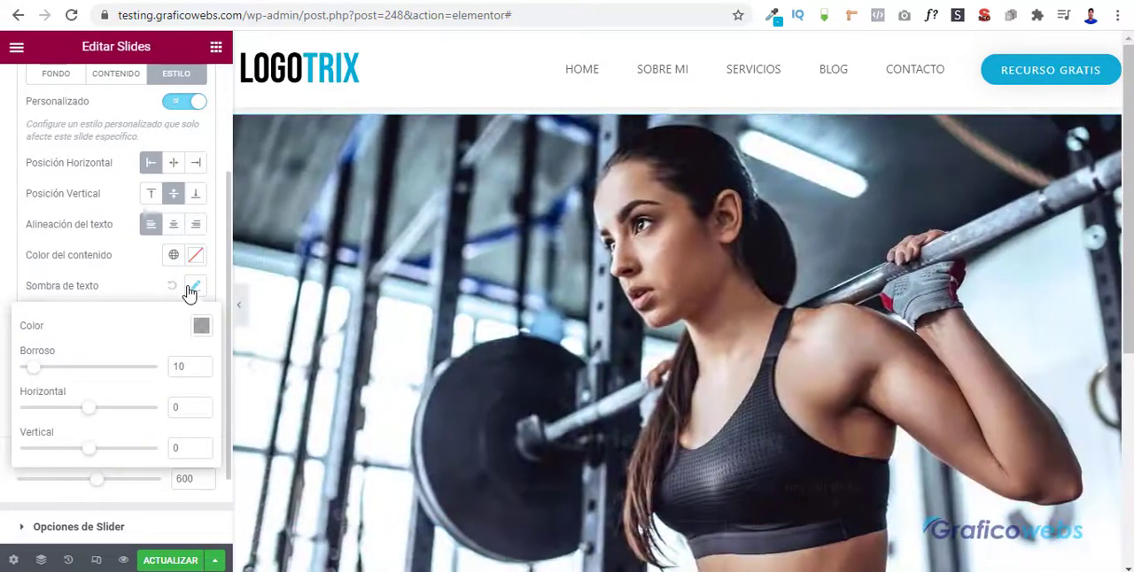
click(174, 290)
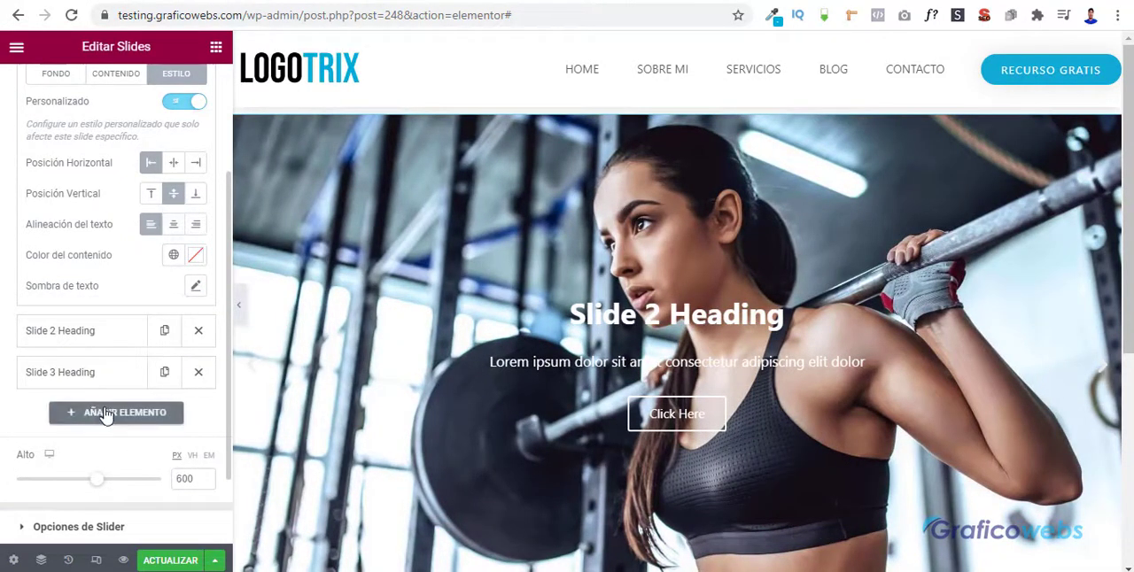
scroll(89, 355, up, 1)
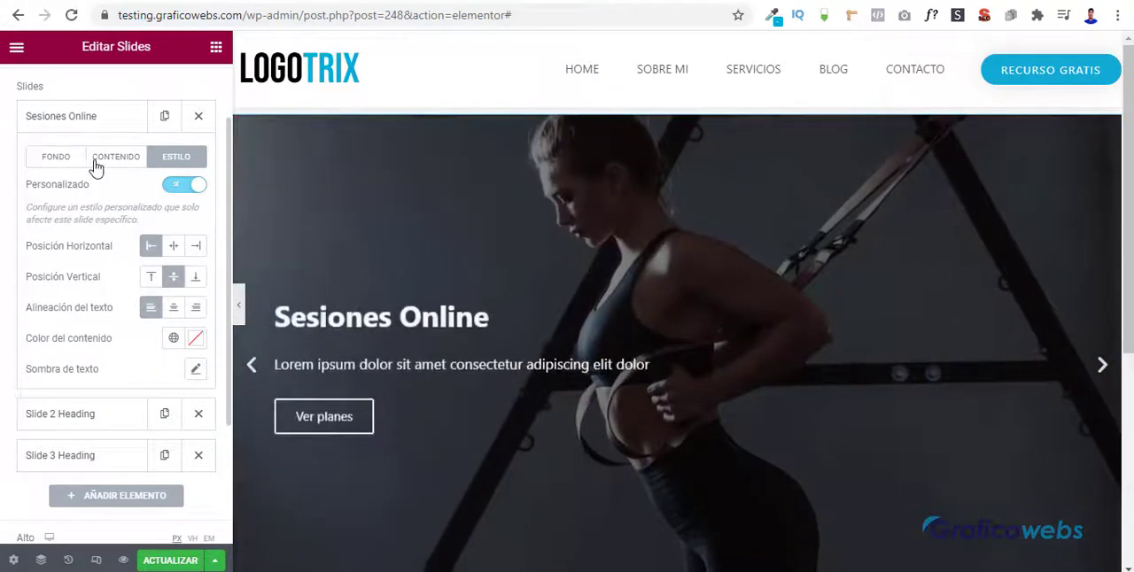
click(96, 164)
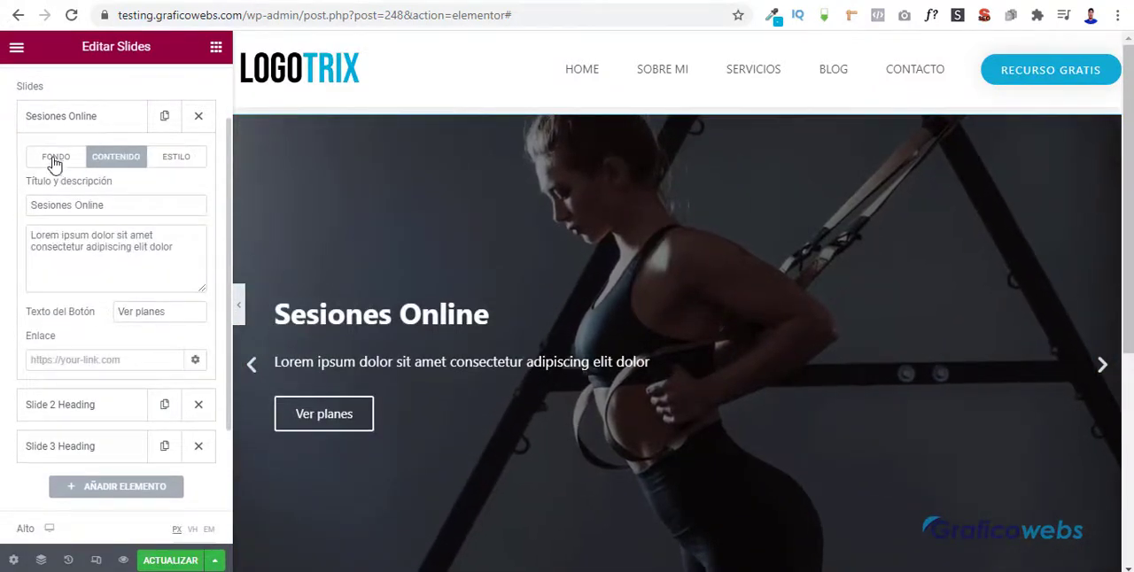
click(55, 160)
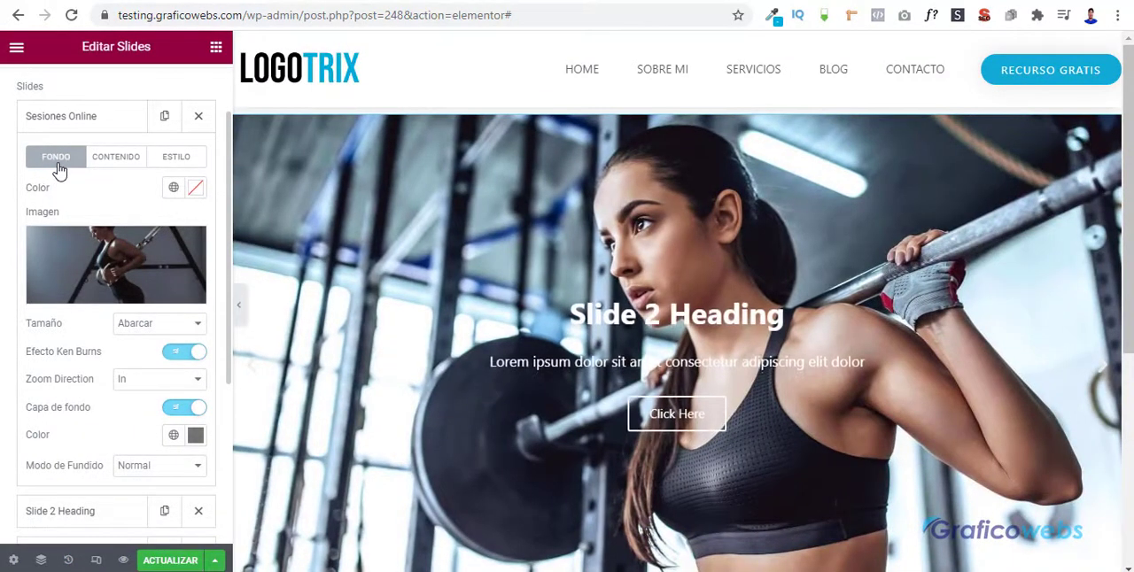
Step: Delete the Slide 2 Heading and Slide 3 Heading slides, and make two copies of the Sesiones Online slide
click(92, 127)
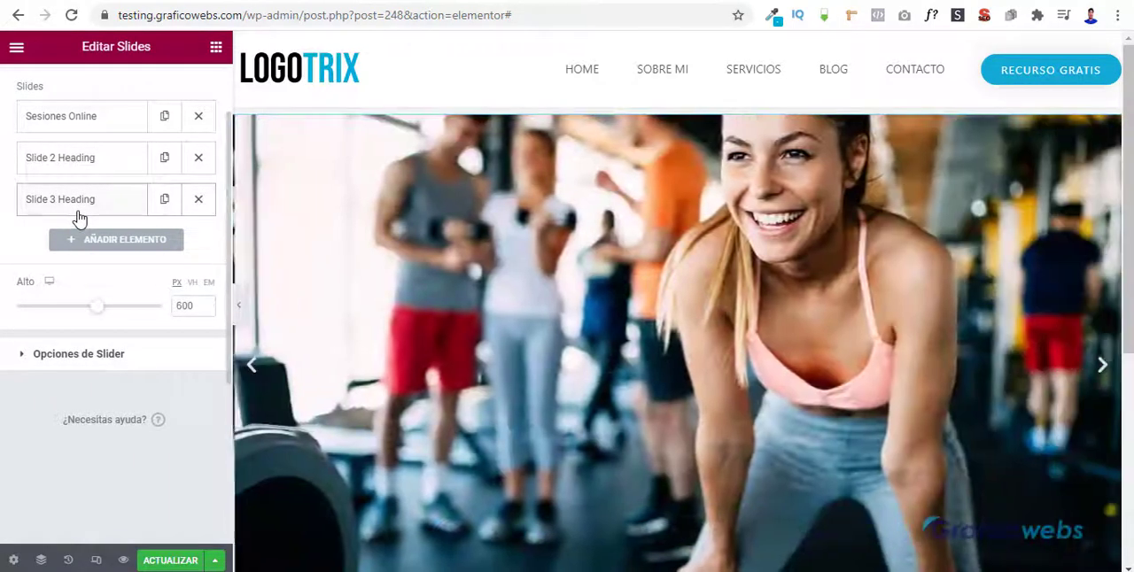
click(199, 158)
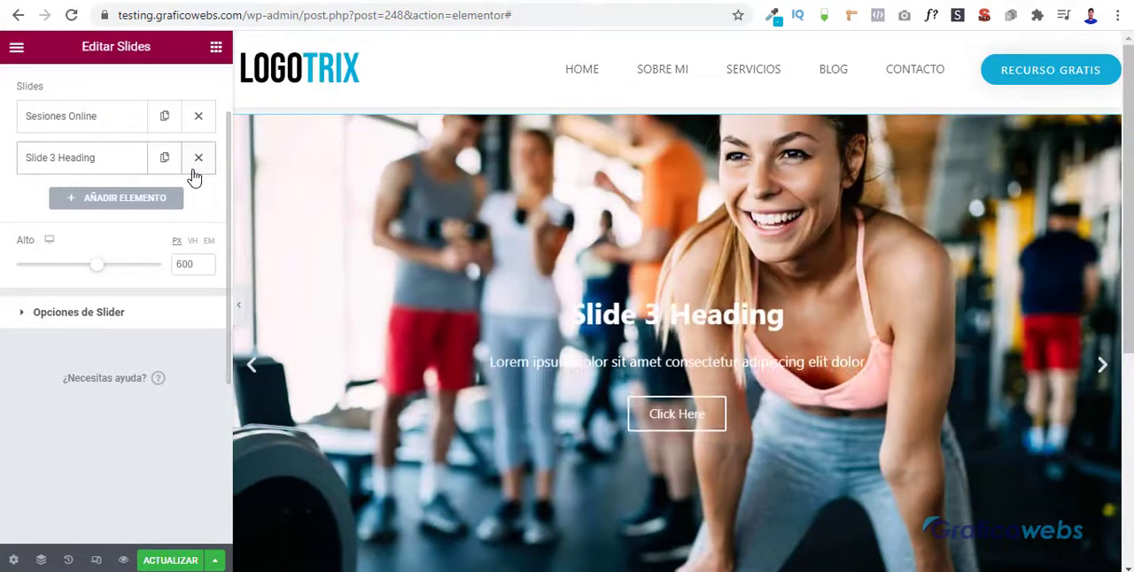
click(198, 161)
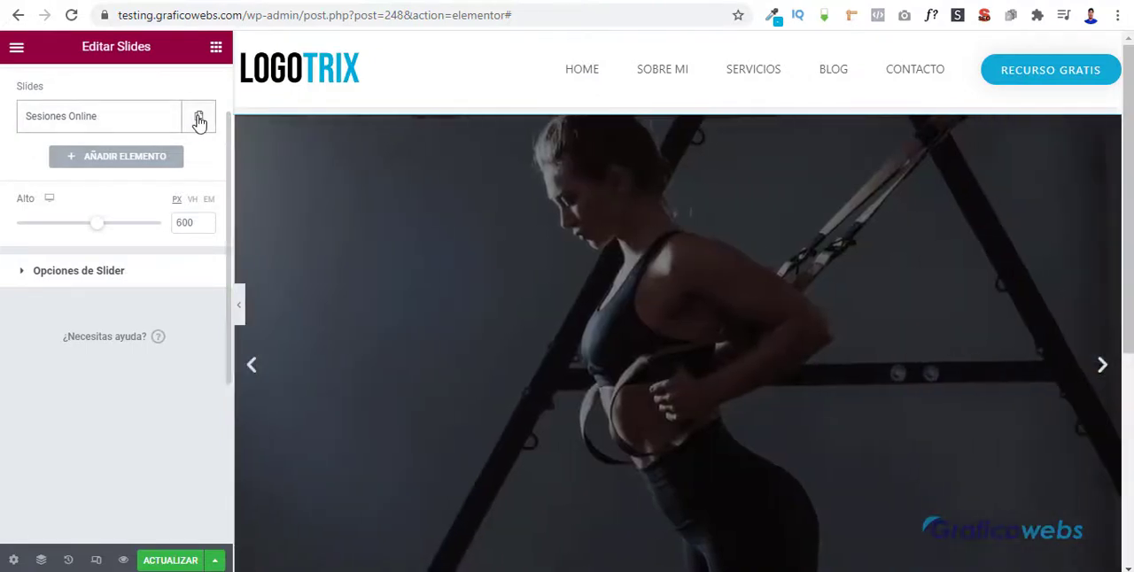
click(199, 119)
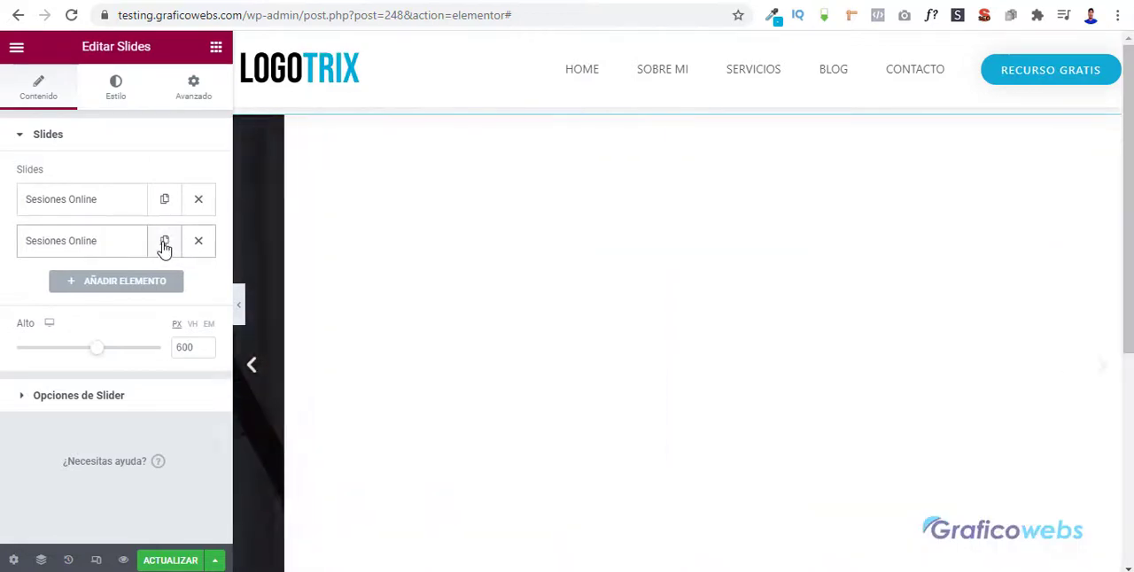
click(164, 243)
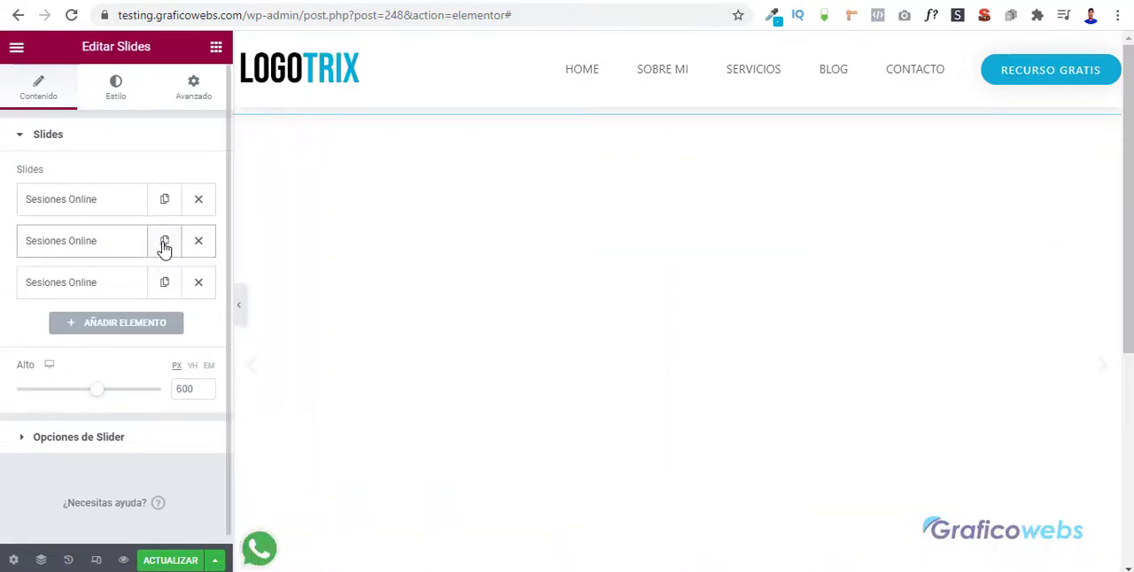
Step: Replace the second slide's background image with the barbell photo Marketing-Digital-presentacion-1-1.jpg from the media library
click(97, 247)
click(117, 391)
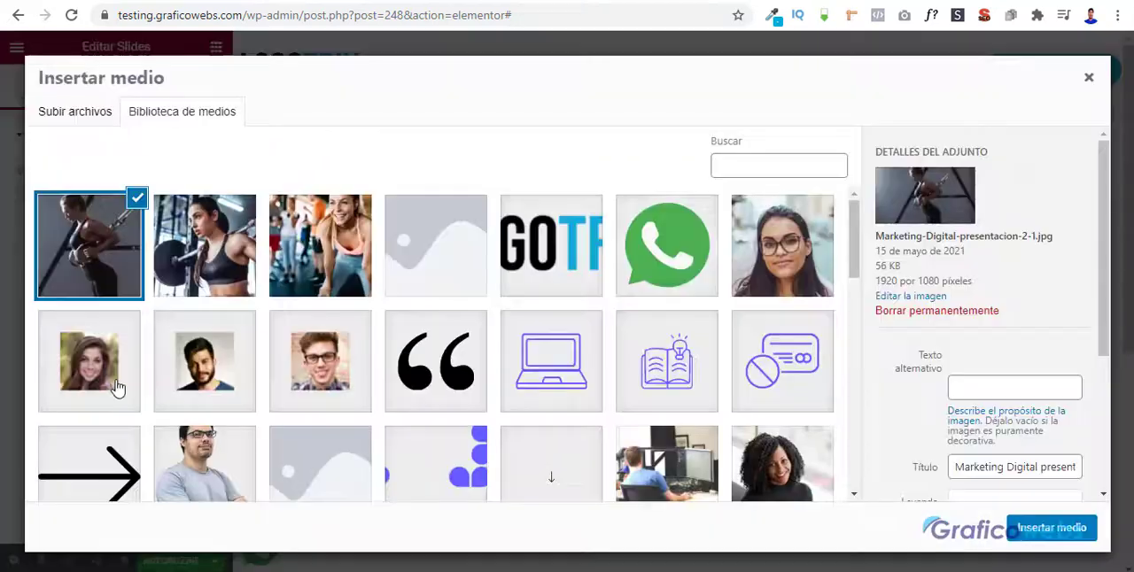
click(204, 249)
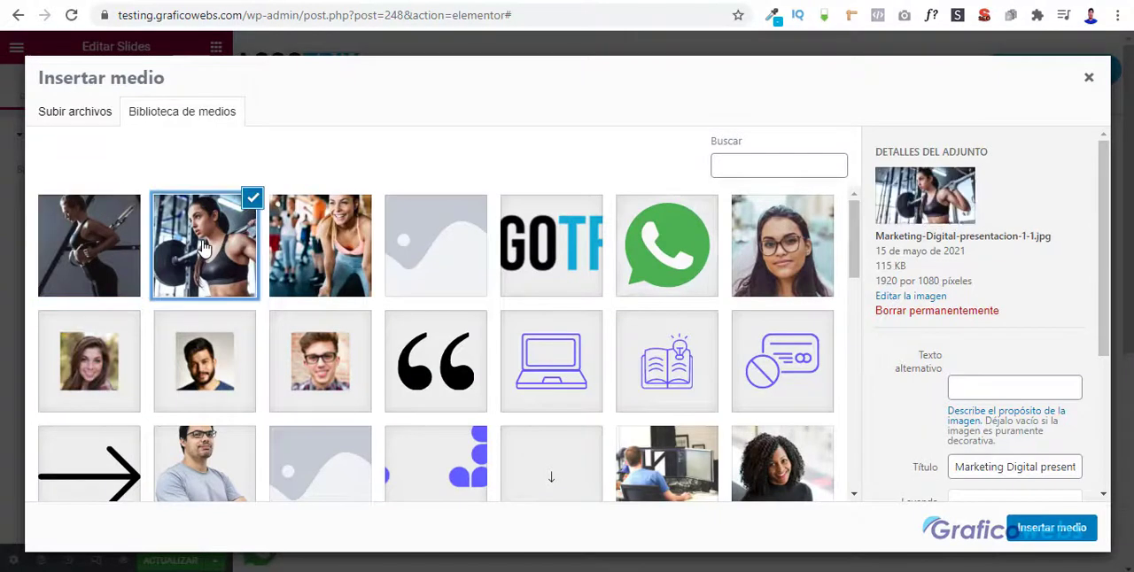
click(1051, 531)
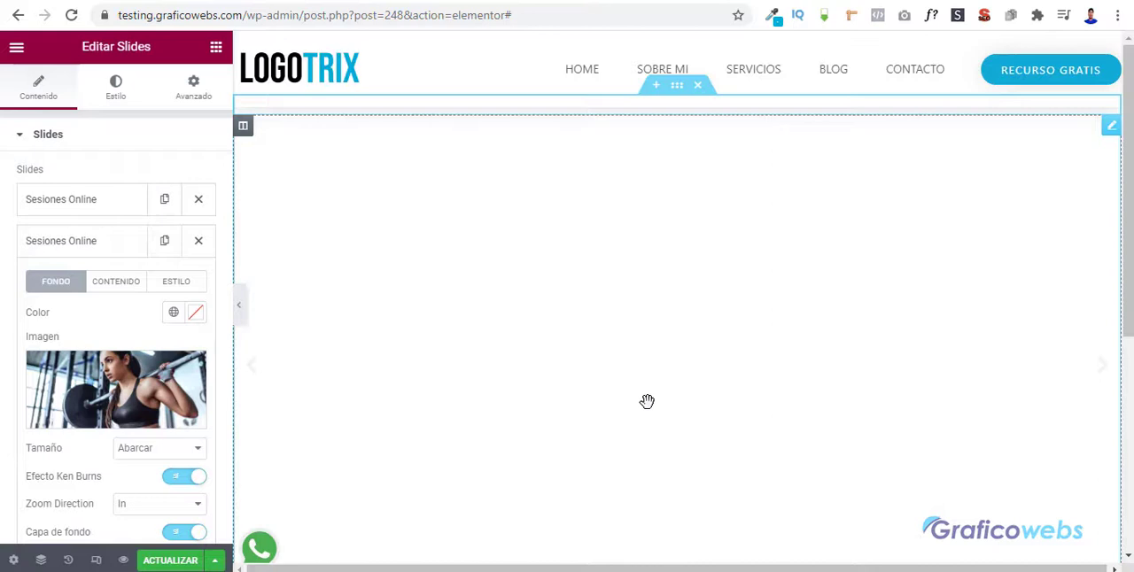
Step: Replace the third slide's background image with the media library photo of the smiling woman in the gym
click(57, 243)
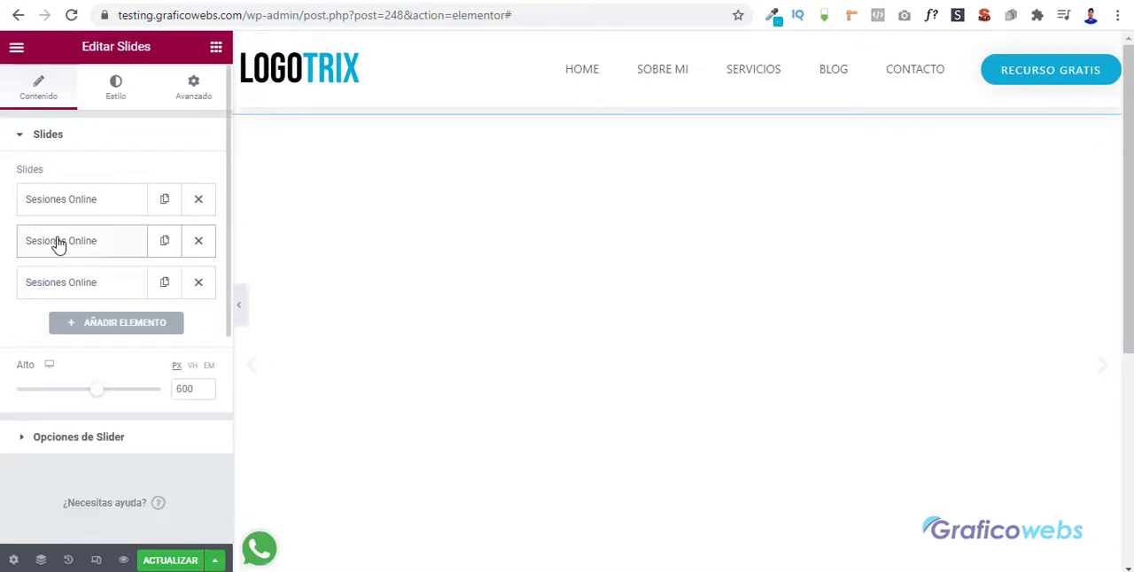
click(69, 287)
click(119, 437)
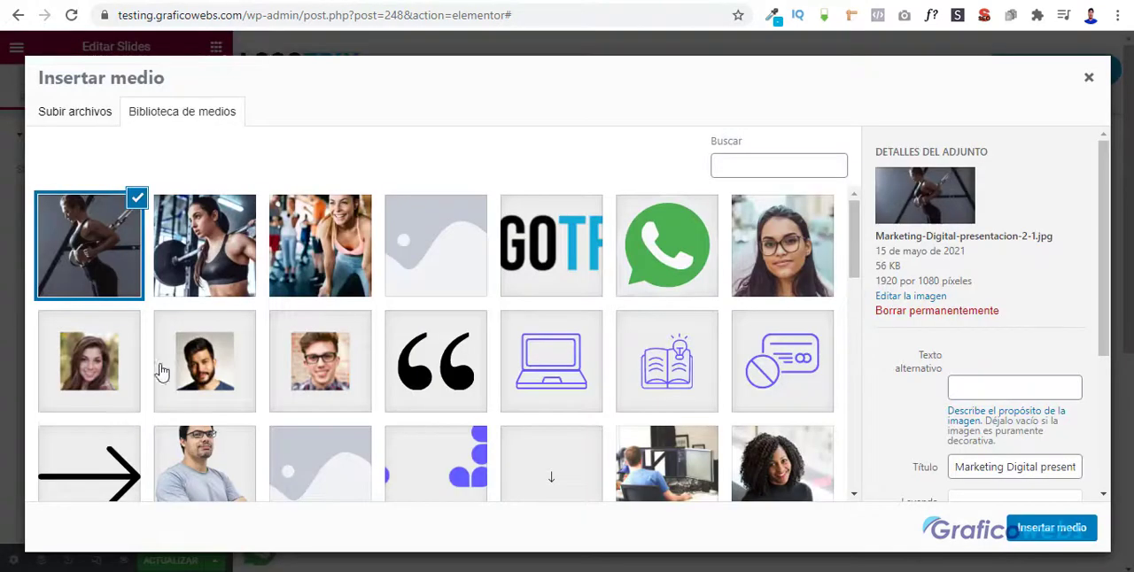
click(289, 255)
click(1017, 528)
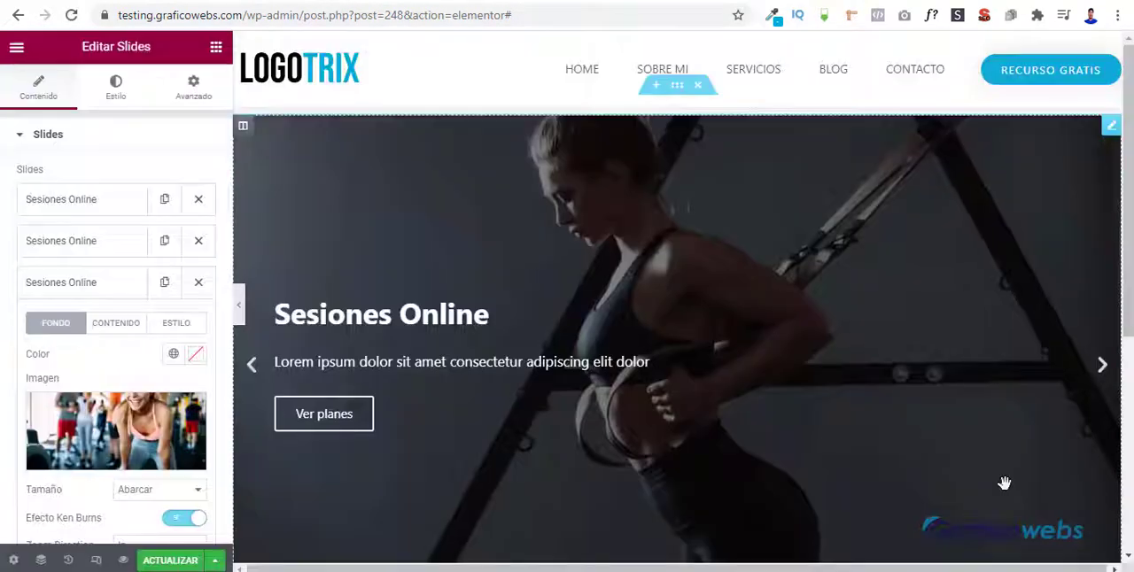
Step: Change the second slide's title to "Pilates" in its content settings
click(84, 251)
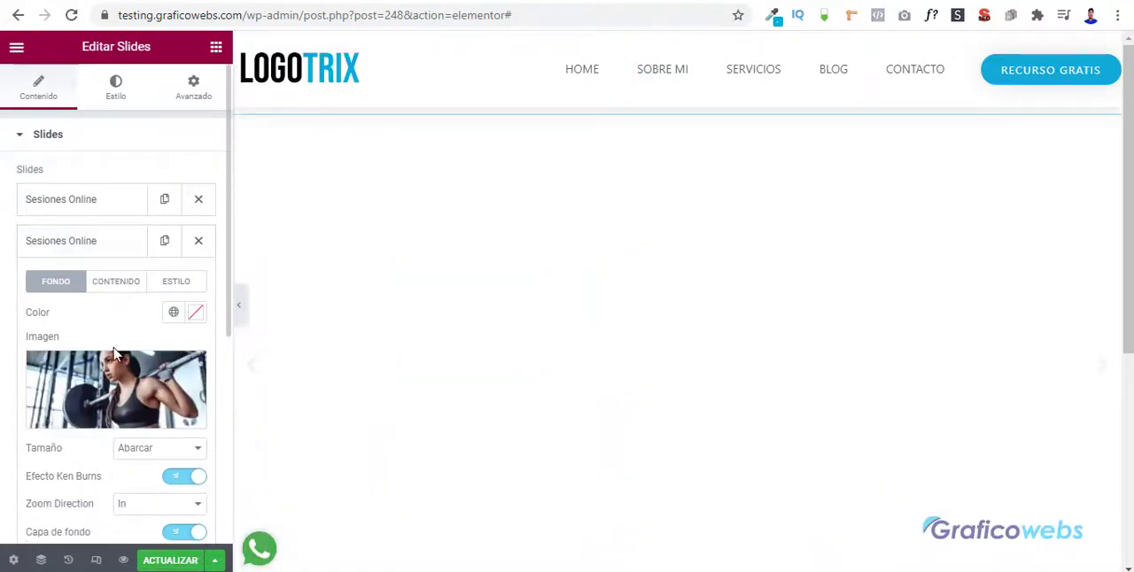
click(116, 282)
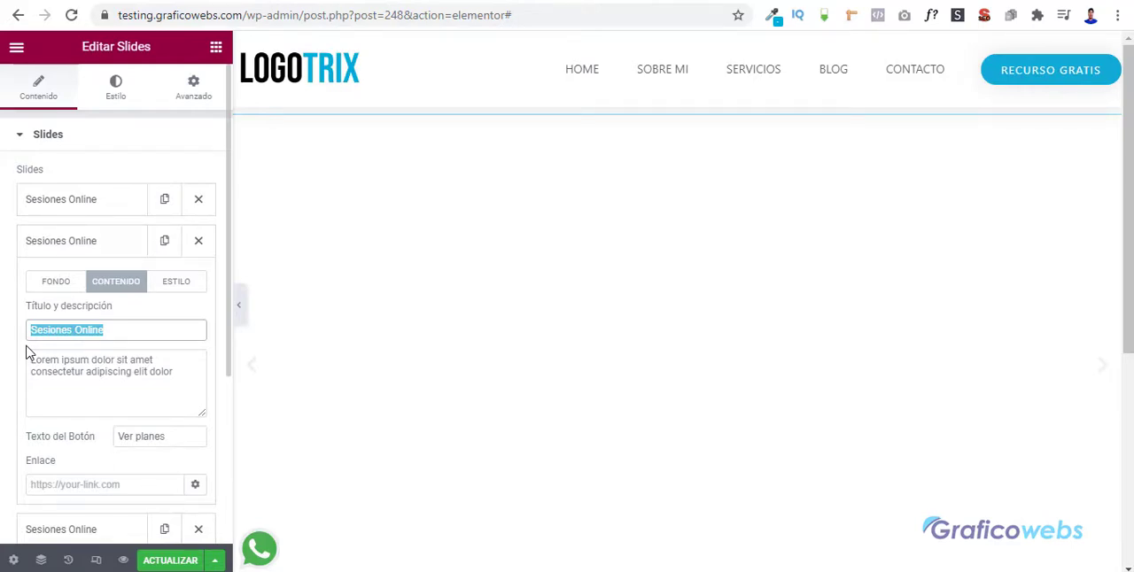
text(Pilates)
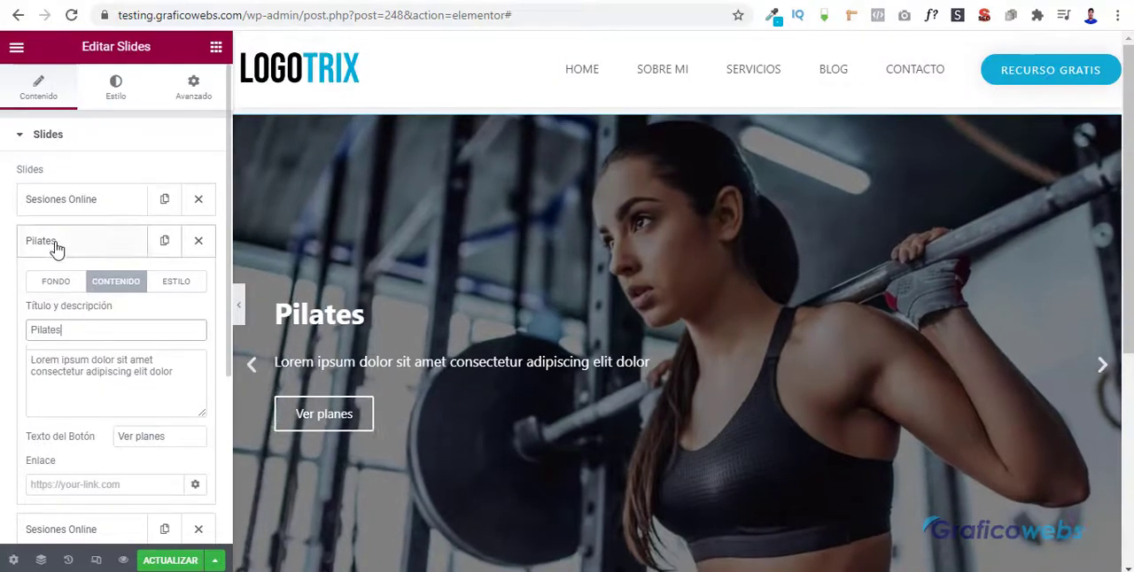
click(56, 248)
Step: Change the third slide's title to "Fitness" in its content settings
click(63, 285)
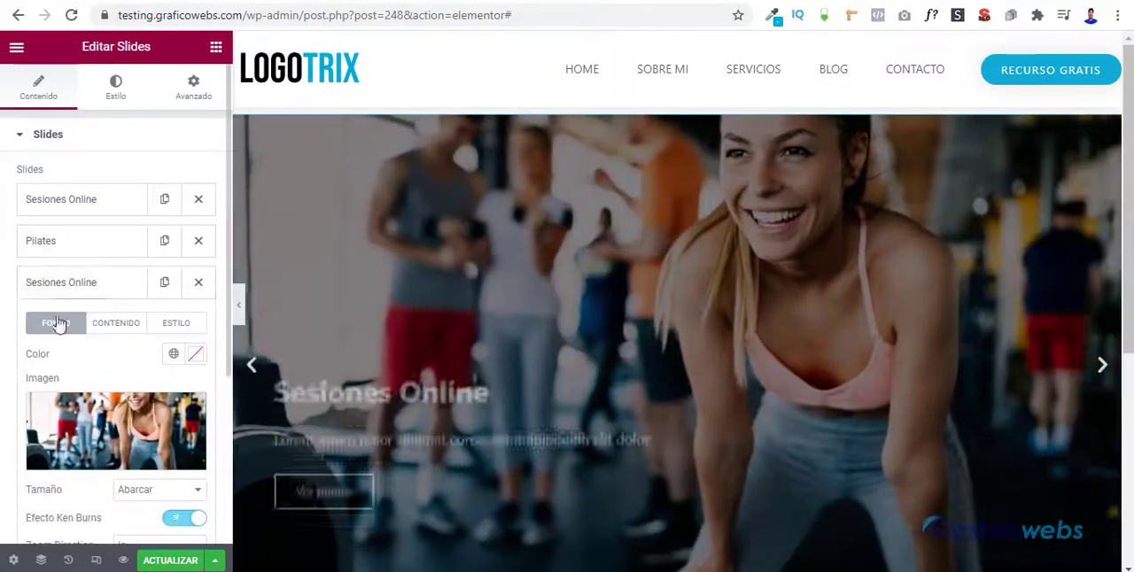
click(106, 290)
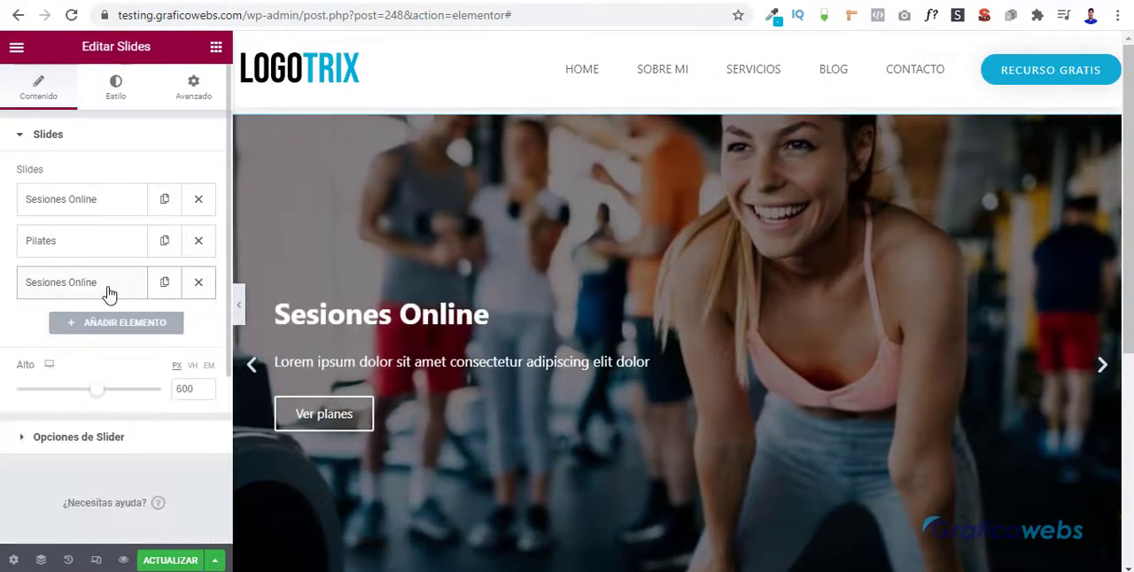
click(94, 286)
click(105, 325)
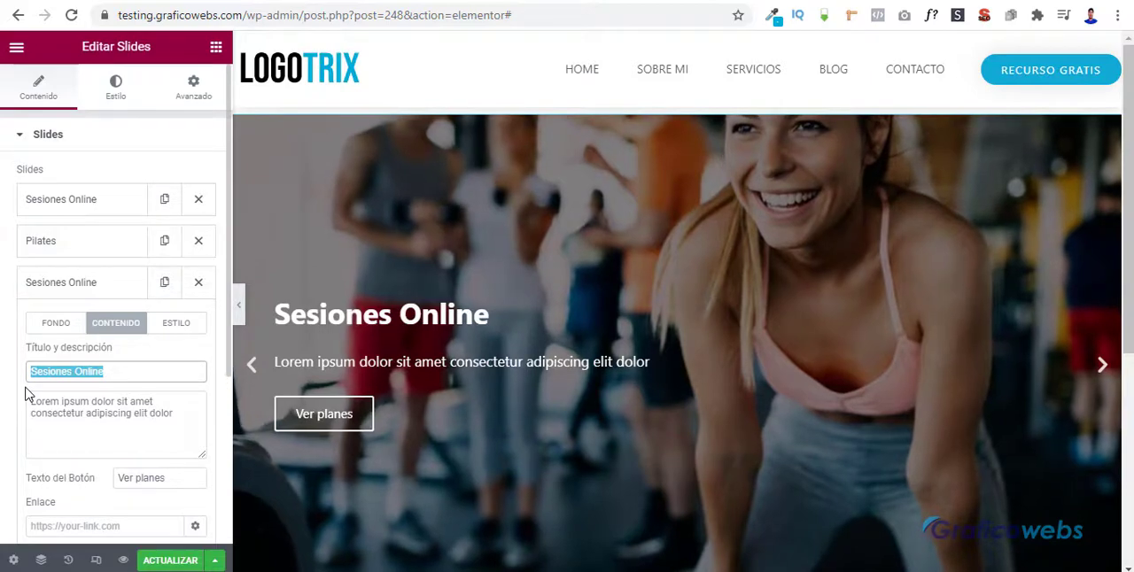
text(Fit)
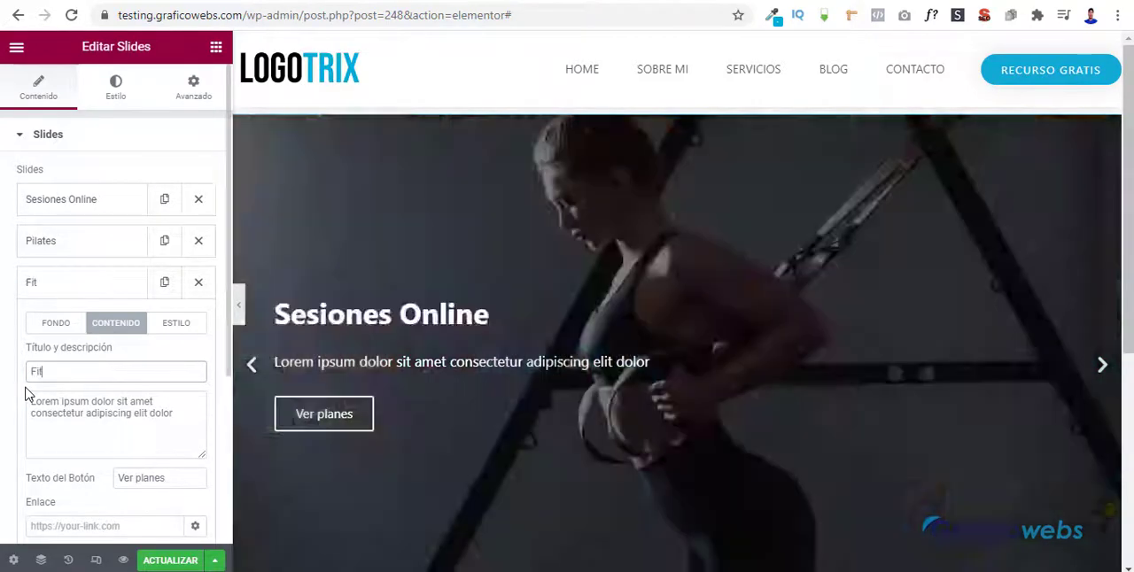
text(ness)
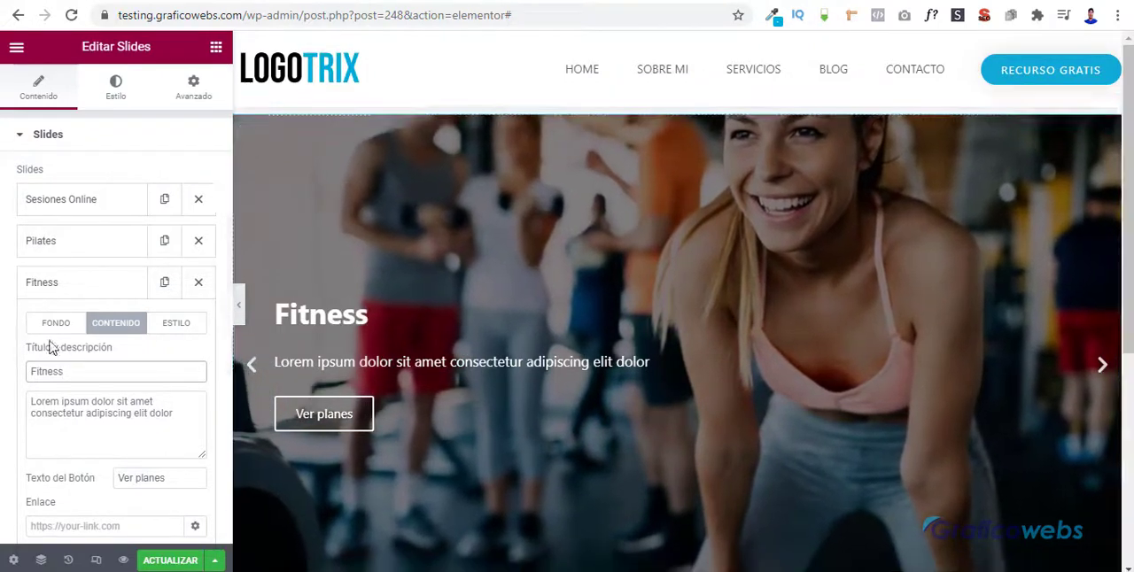
click(41, 284)
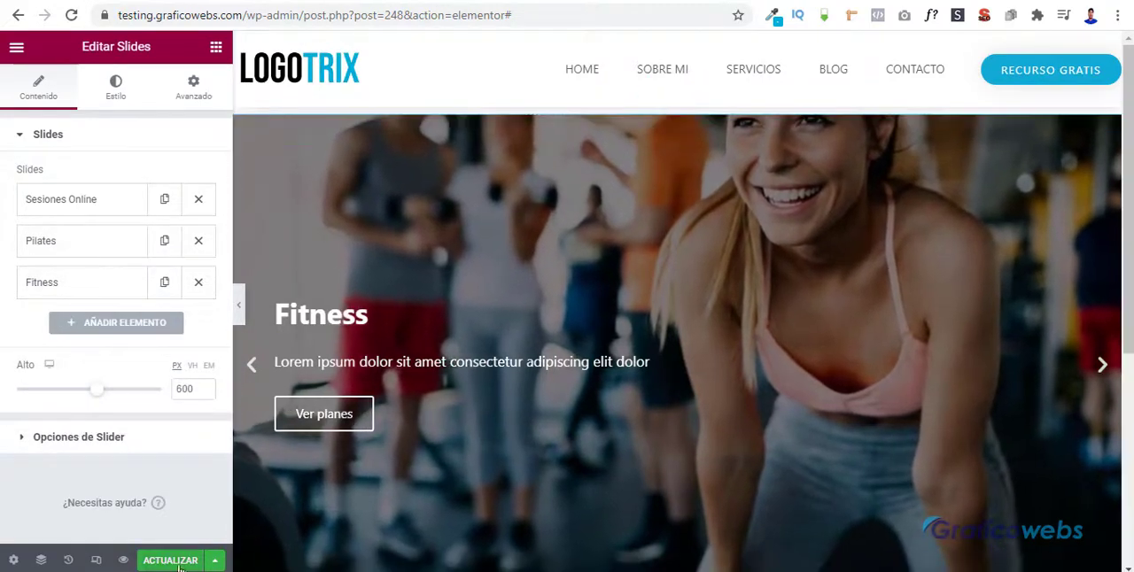
Step: Set the autoplay speed in the slider options to 4000
click(80, 437)
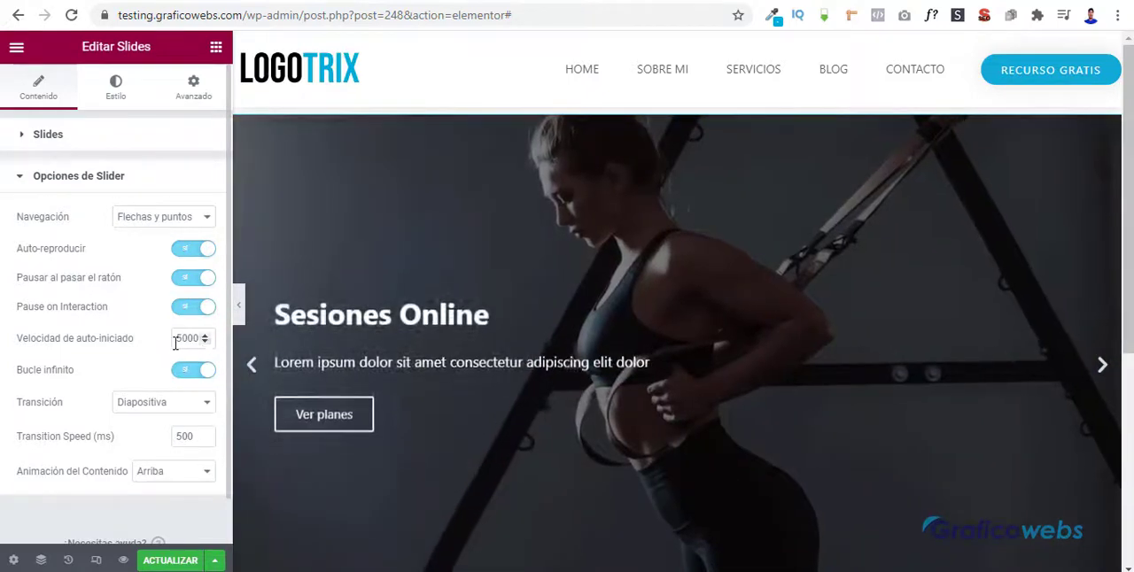
drag(175, 344, 206, 347)
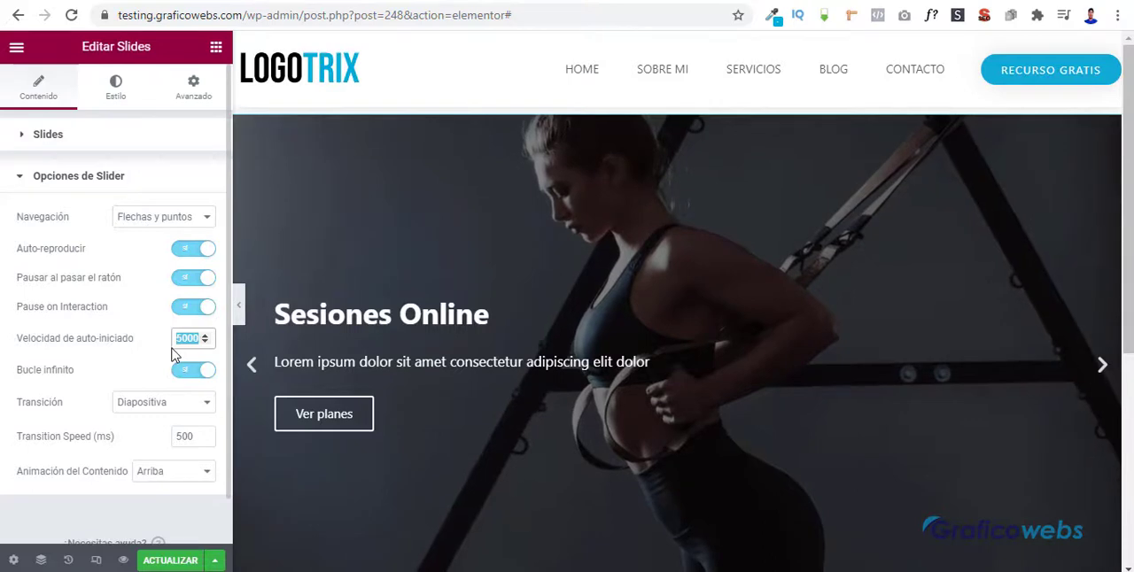
text(4)
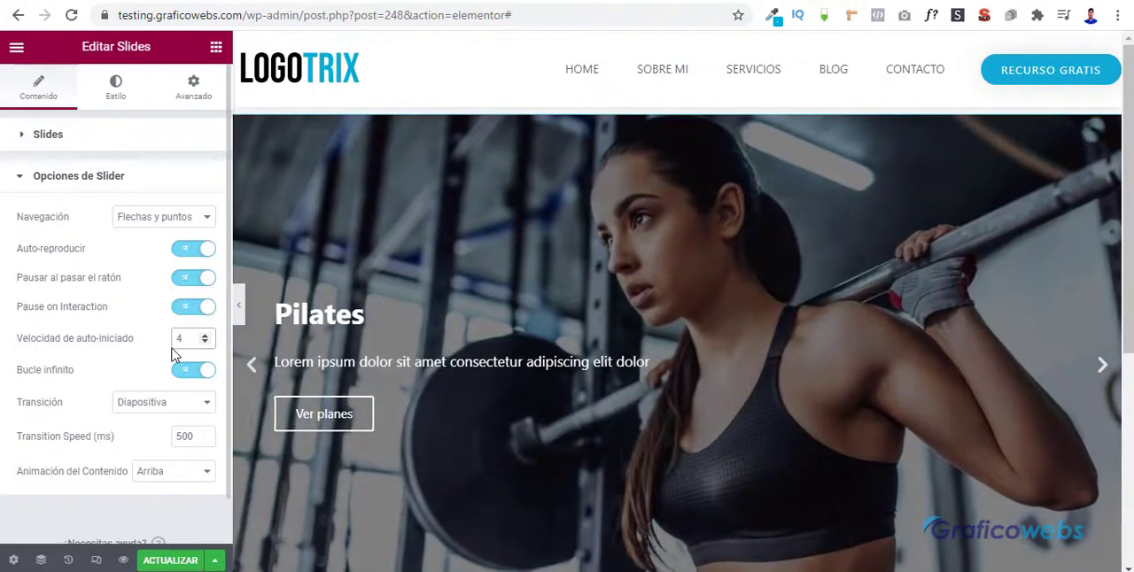
text(000)
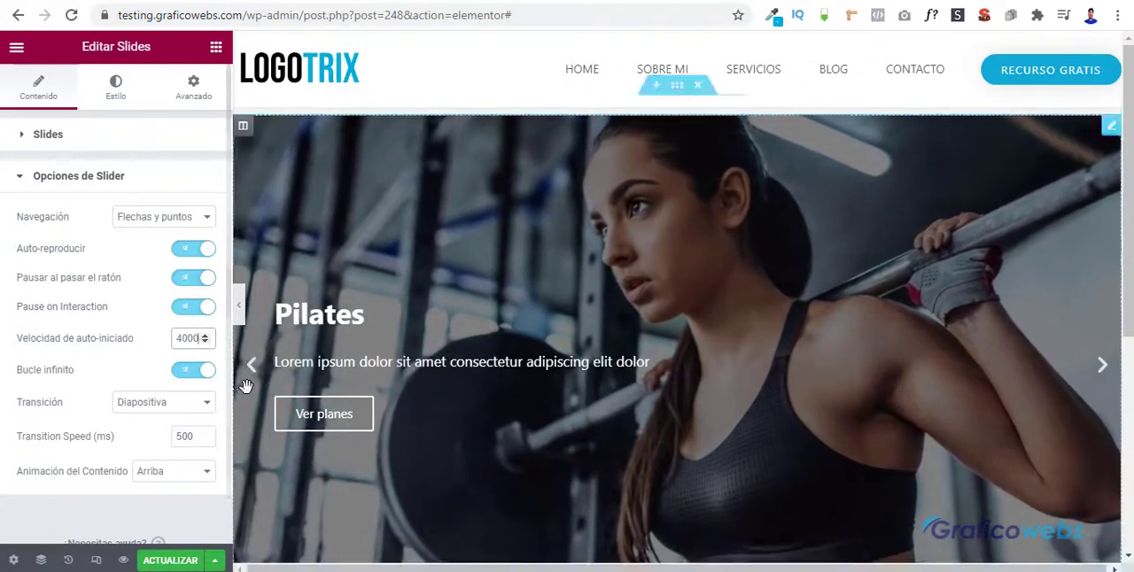
Step: Set the slider transition to Desvanecido, and turn off pausing on hover and on interaction
click(195, 403)
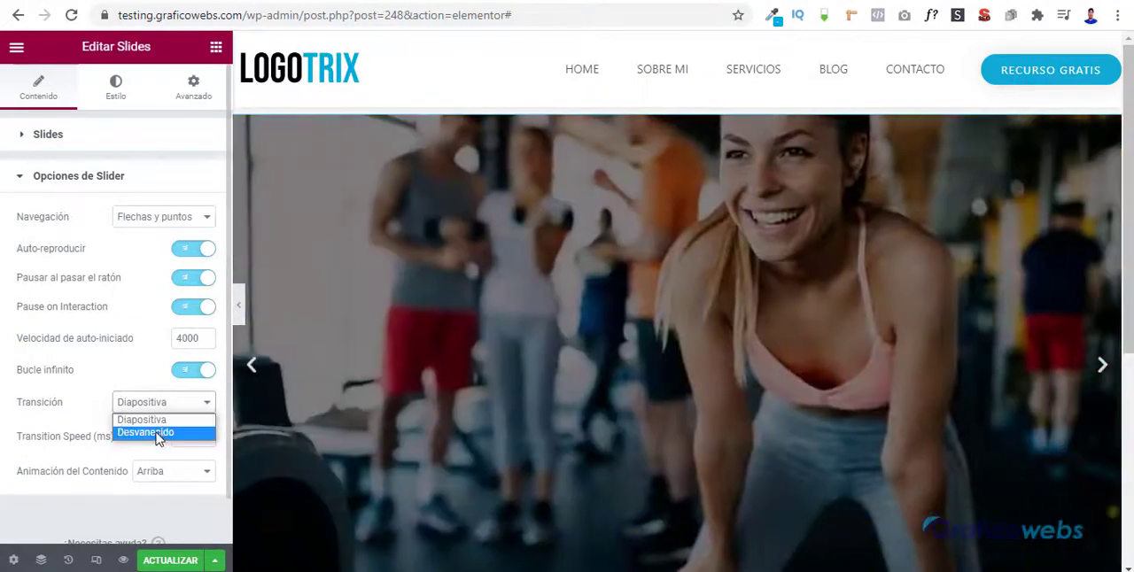
click(159, 432)
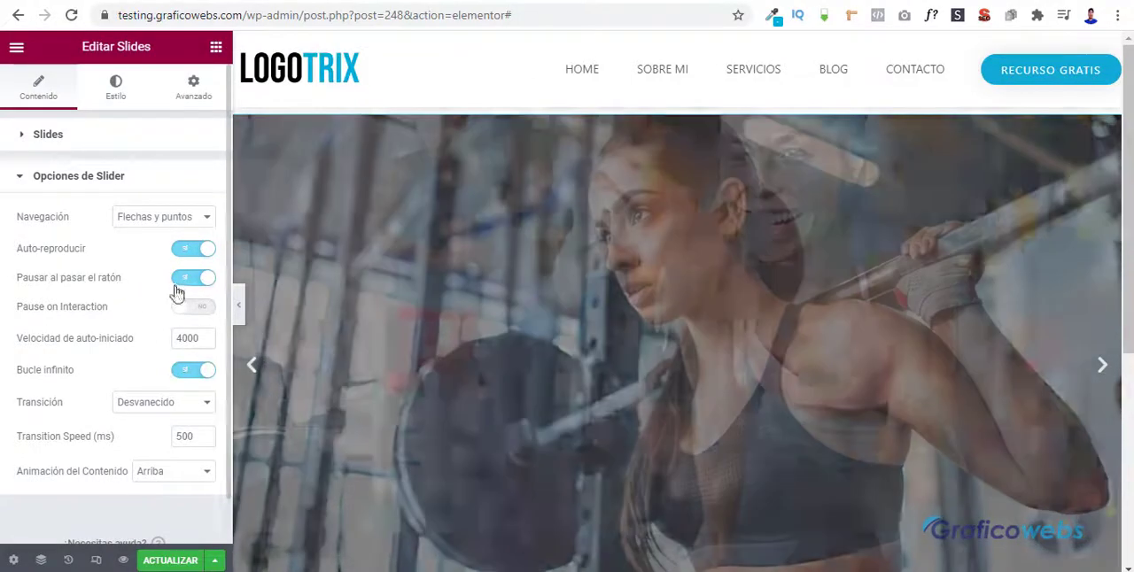
click(188, 280)
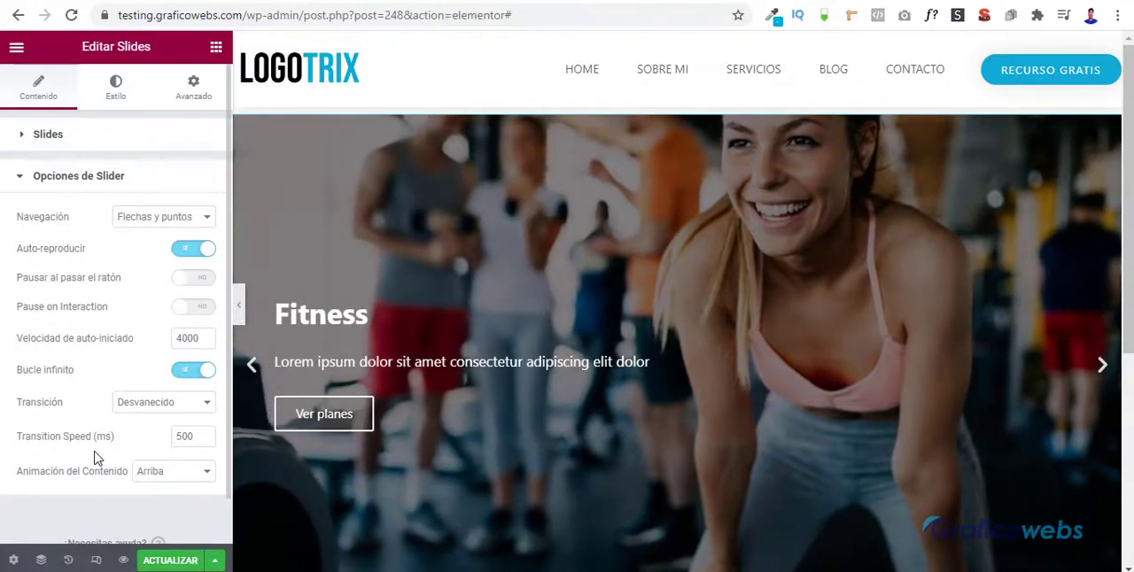
Step: Switch from the homepage preview back to the Elementor editor
scroll(96, 457, down, 1)
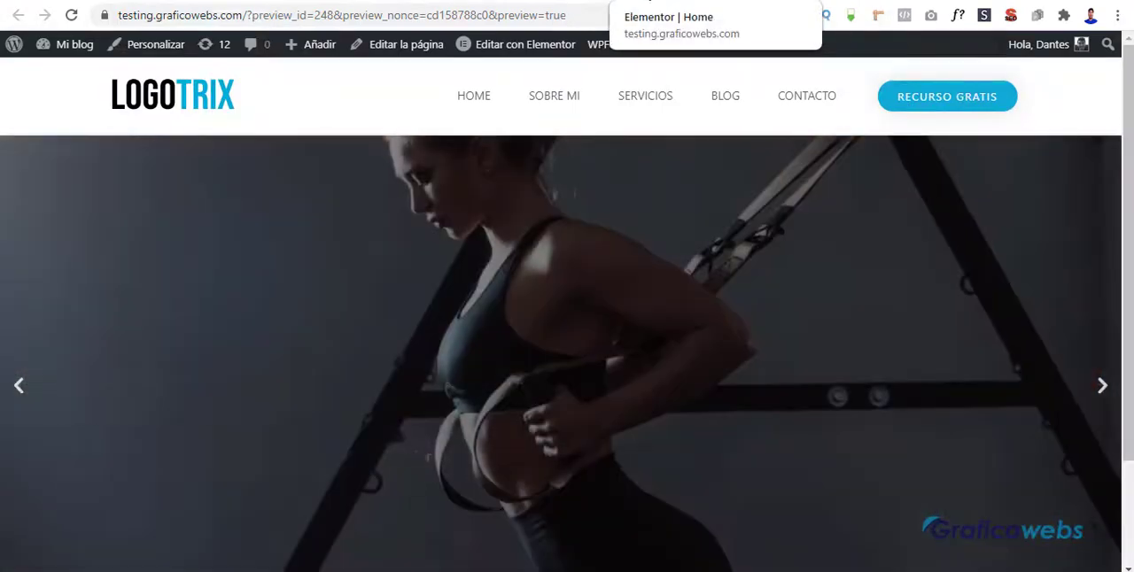
click(673, 0)
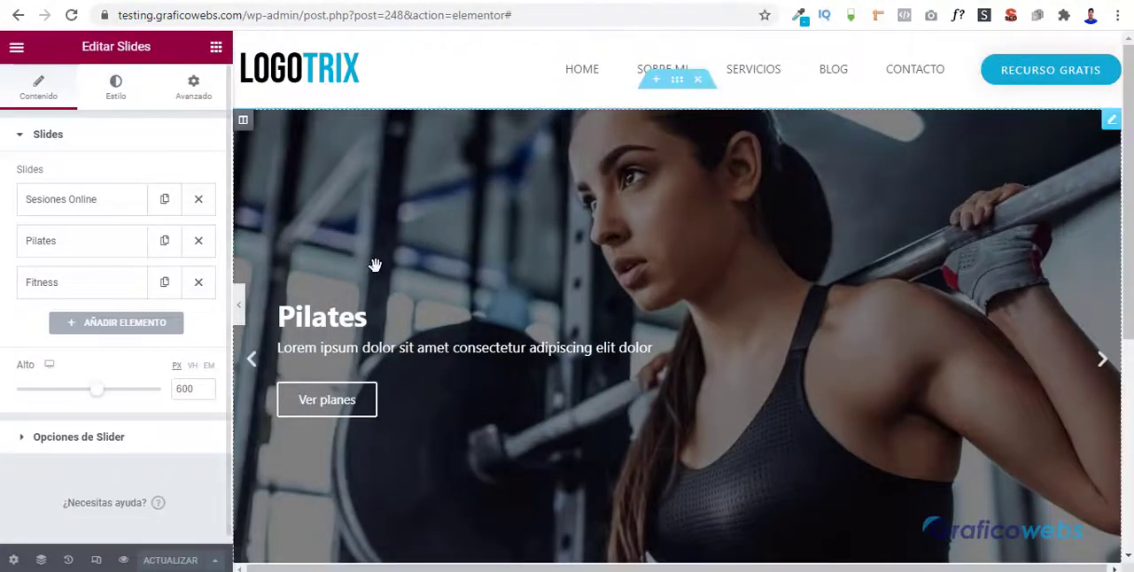
Step: Set the slides' left padding to 10% in the style settings and update the page to check it in the preview
click(116, 87)
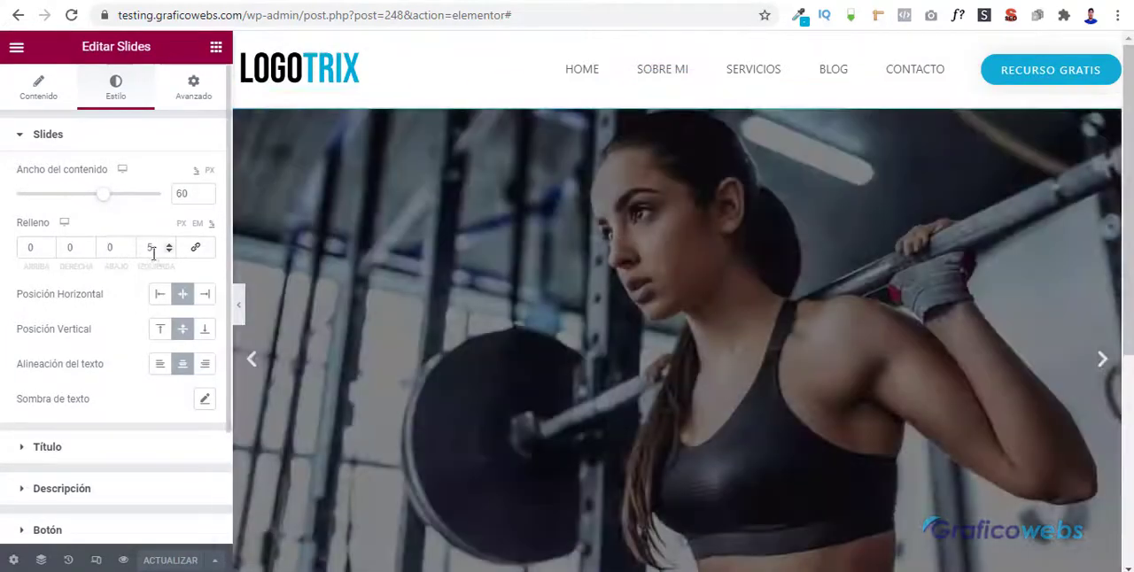
click(147, 249)
text(10)
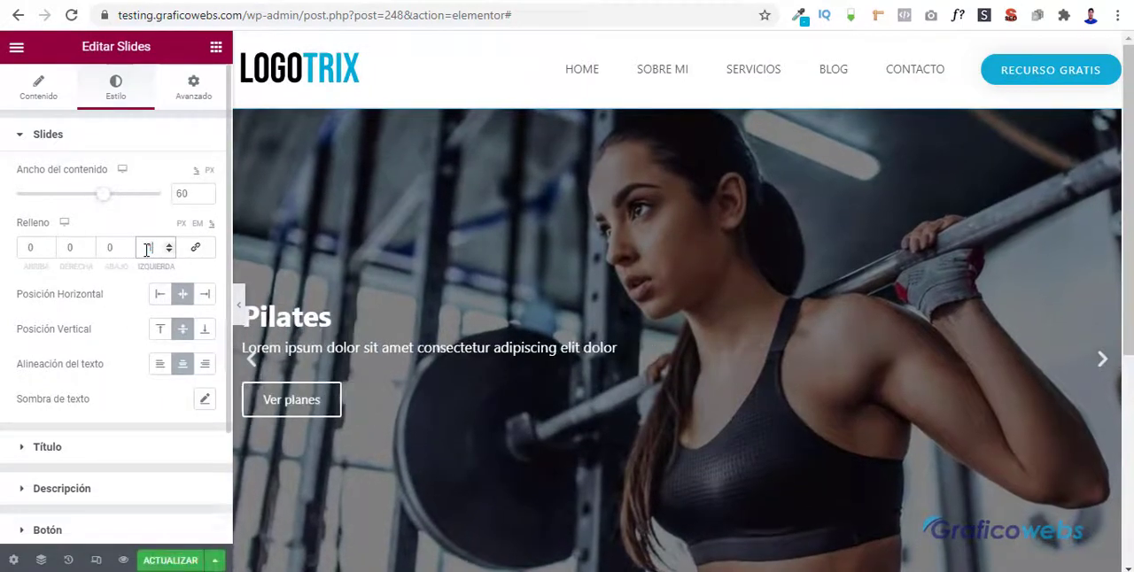
click(170, 560)
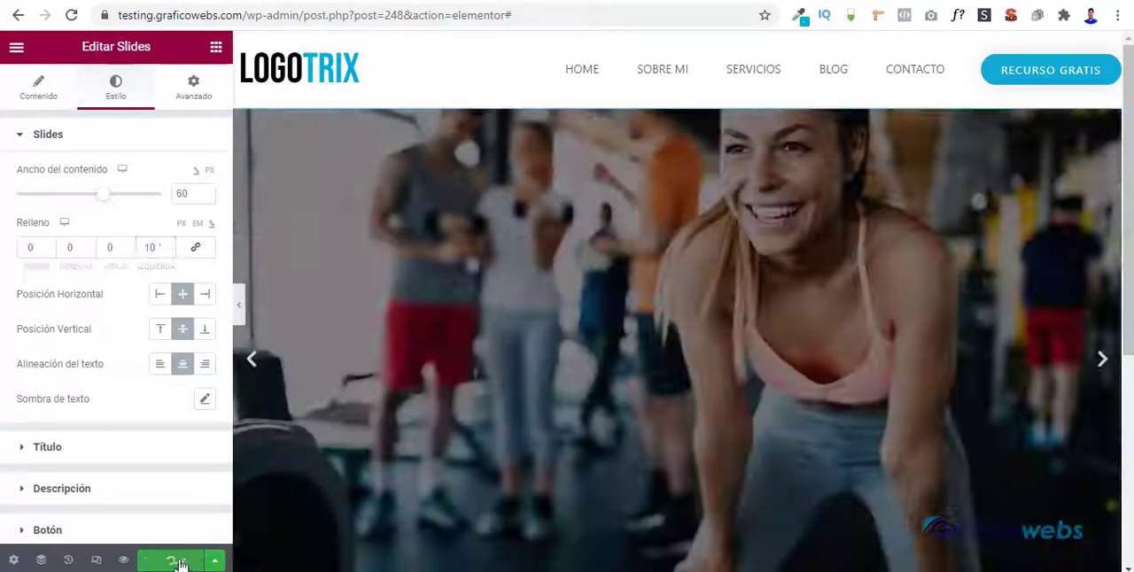
click(696, 5)
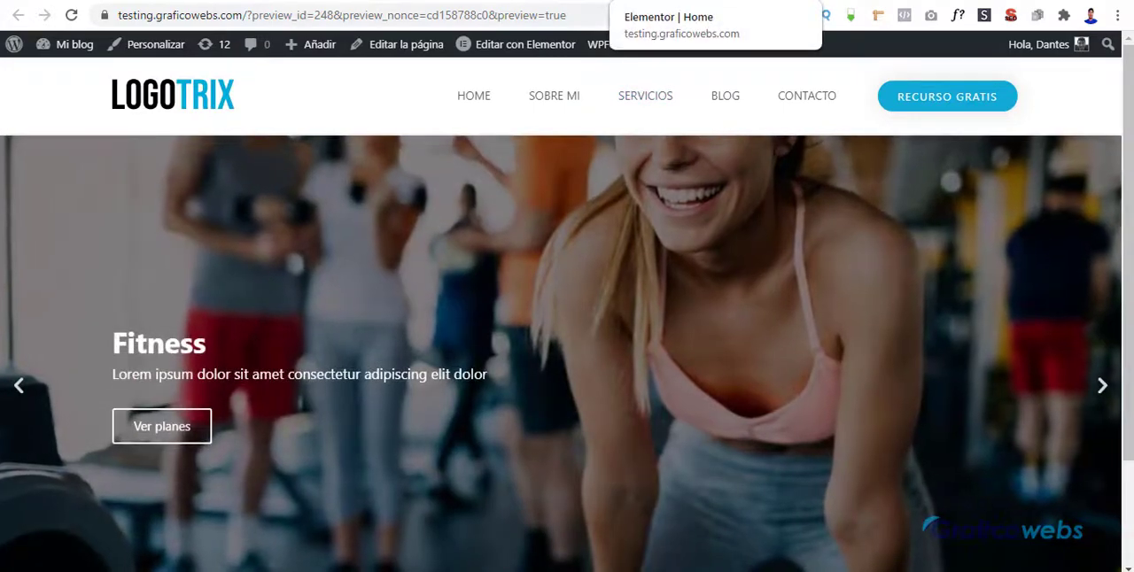
Step: Return to the Elementor editor and review the background and content settings of the "Sesiones Online" slide
click(656, 1)
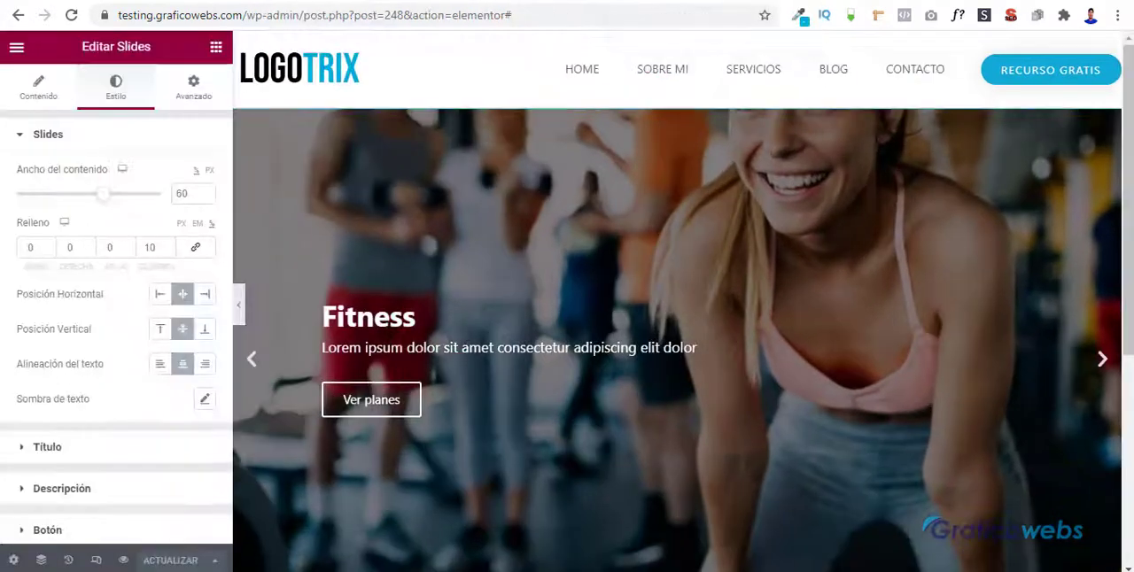
click(393, 409)
click(78, 203)
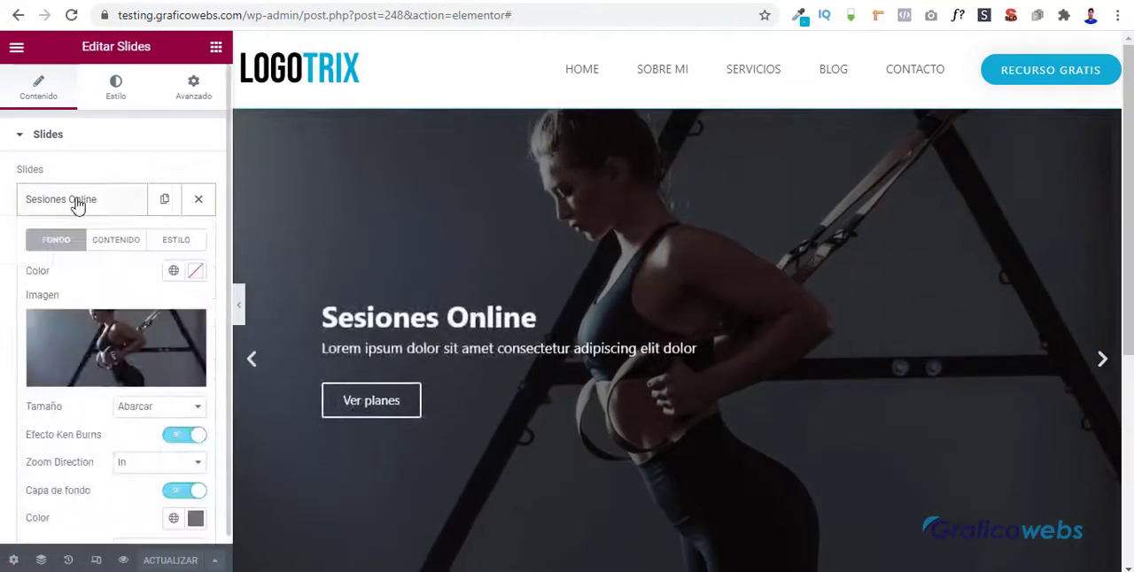
scroll(97, 395, down, 2)
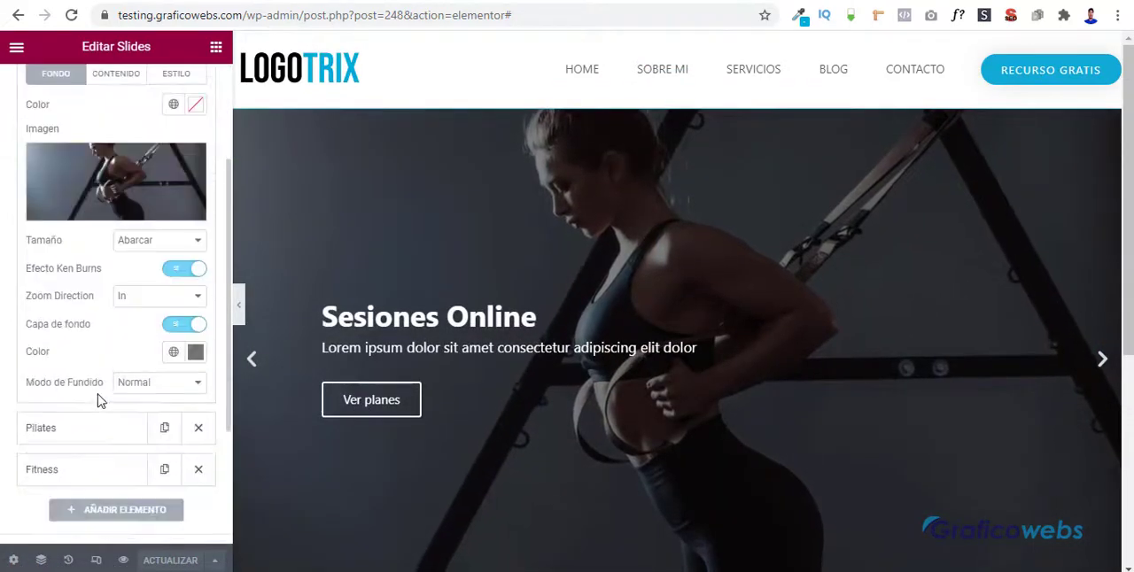
scroll(83, 417, up, 1)
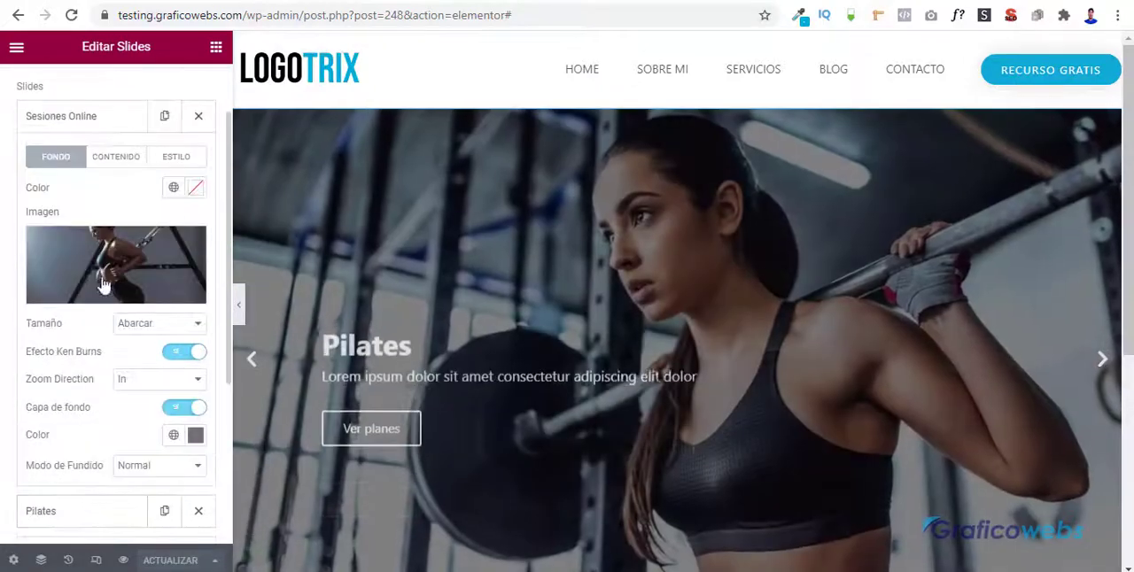
click(111, 170)
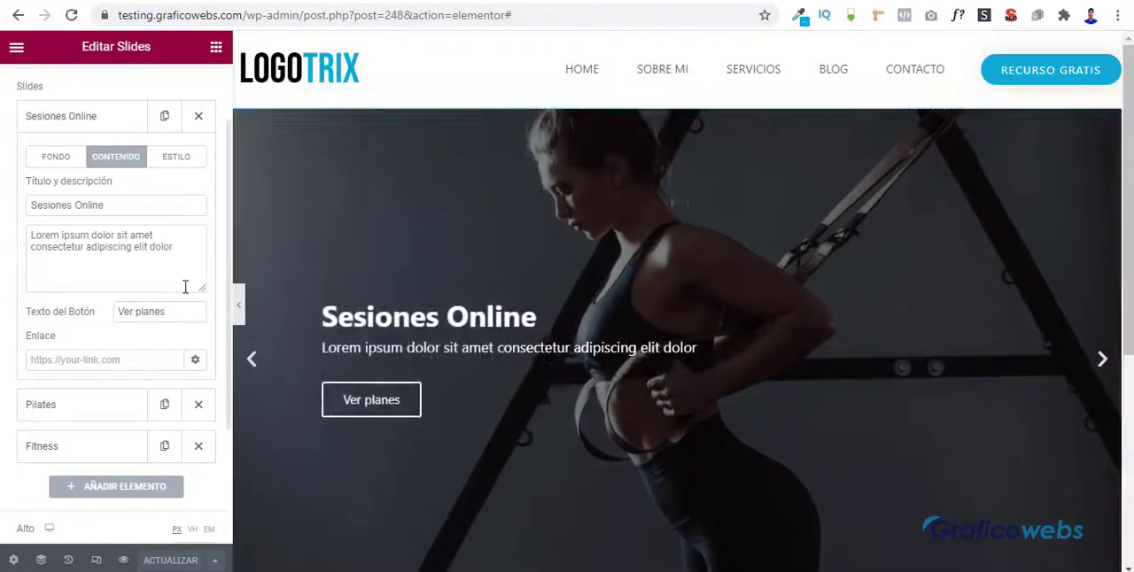
Step: Insert the saved template "home inicio" below the slider, without importing the template's page settings
scroll(634, 395, down, 4)
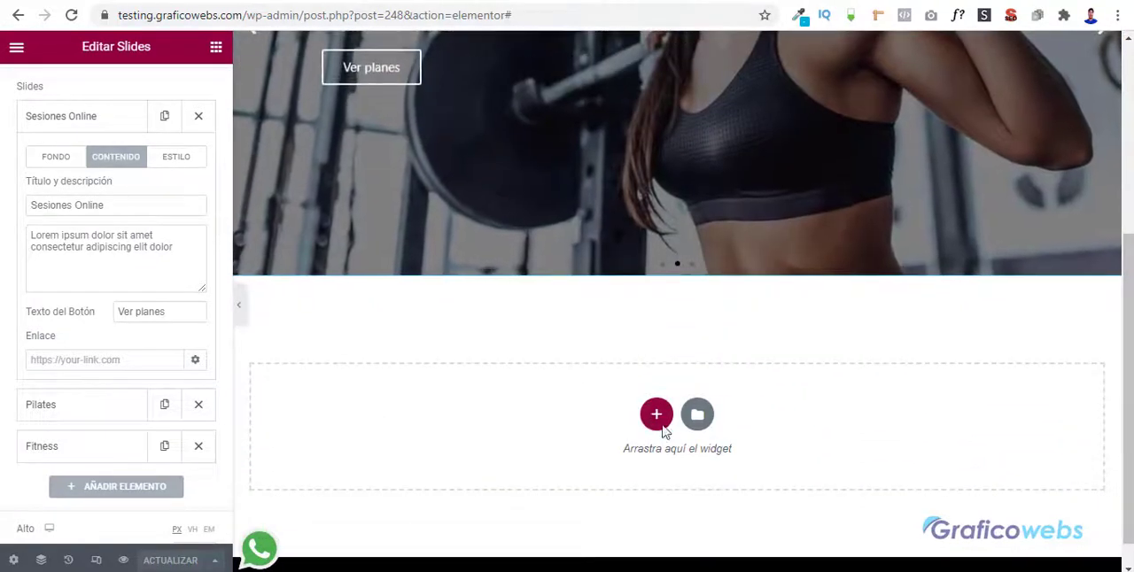
click(714, 422)
click(809, 126)
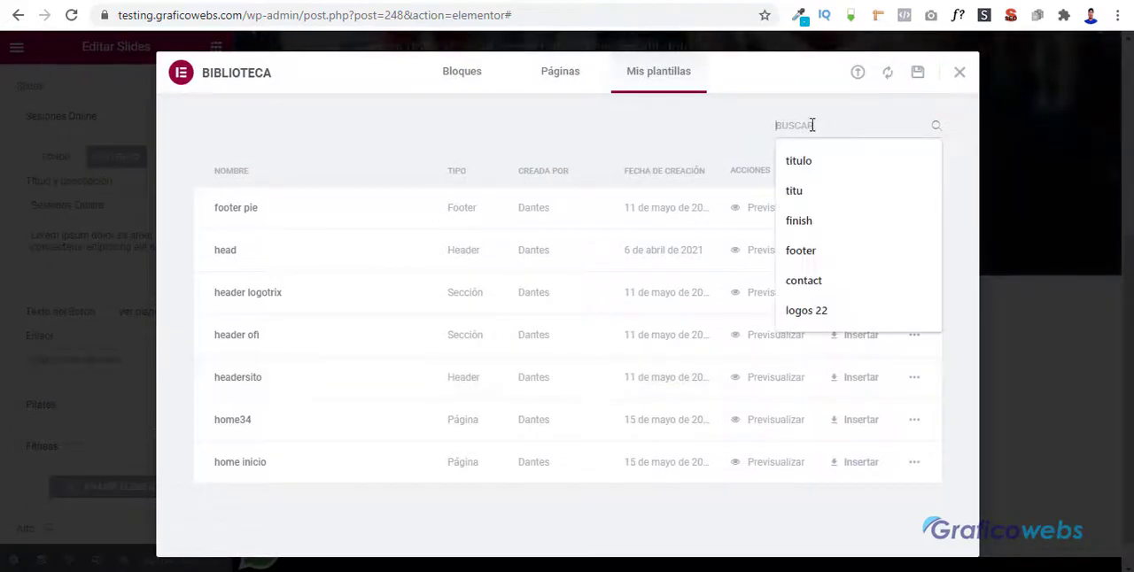
text(home)
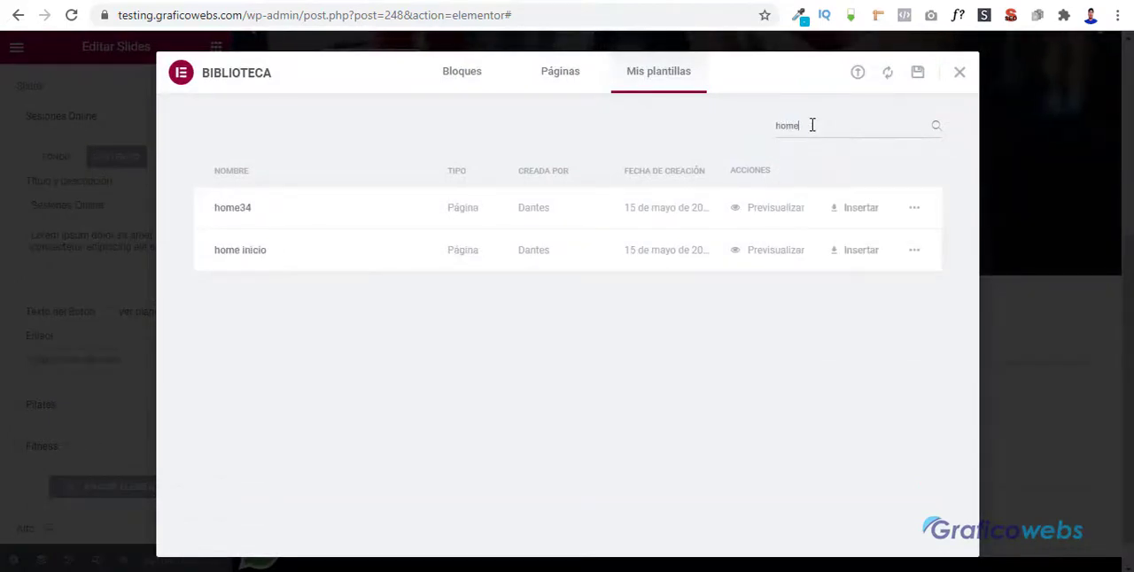
click(854, 252)
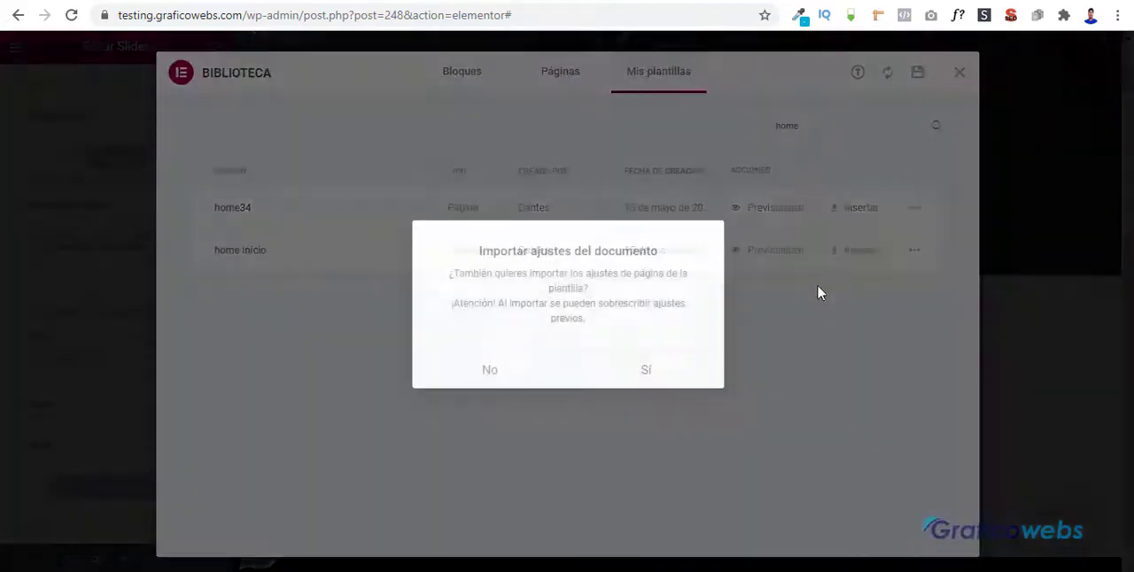
click(492, 372)
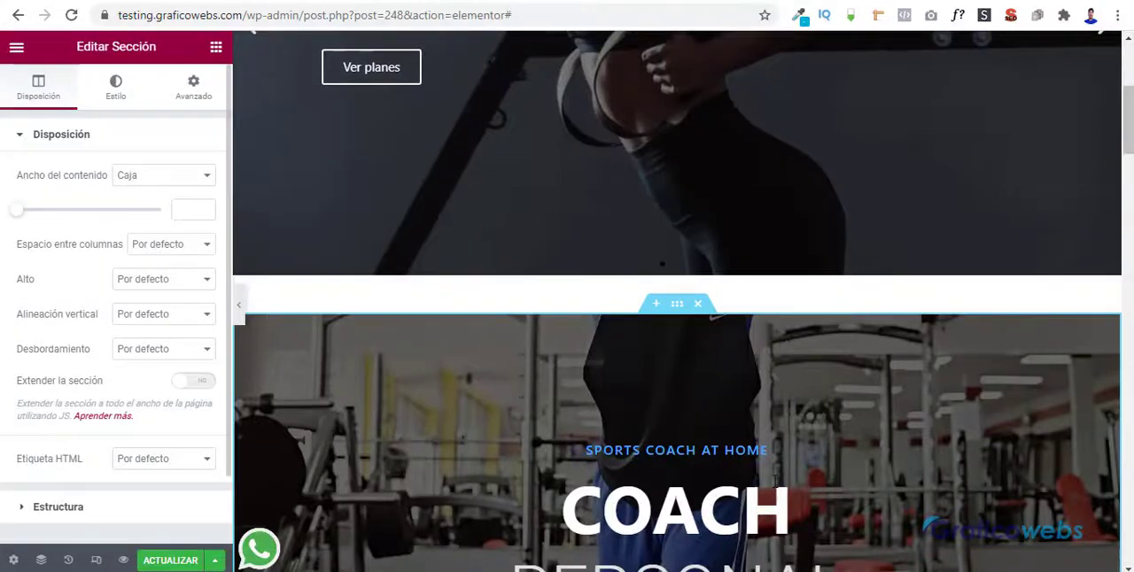
Step: Delete the inserted "Coach Personal" section directly below the slider and update the page
scroll(773, 481, down, 2)
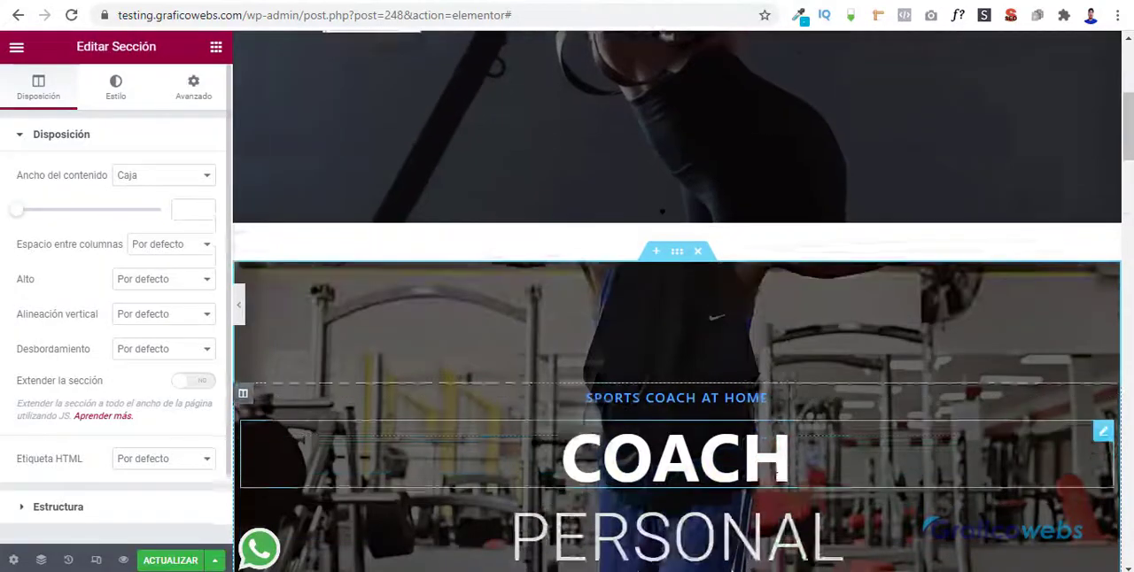
scroll(715, 392, up, 2)
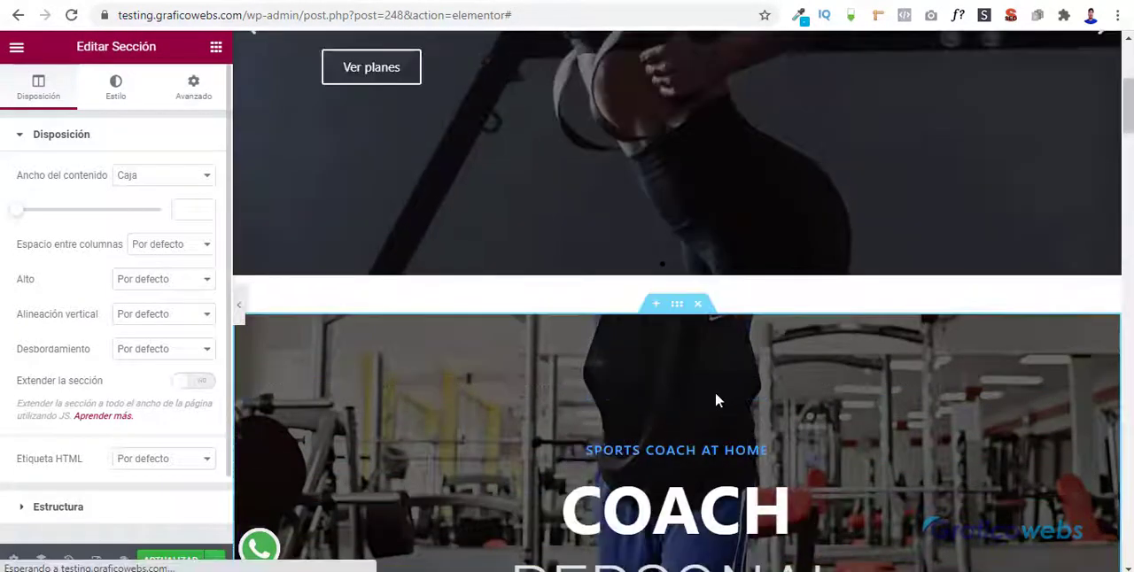
scroll(571, 431, down, 3)
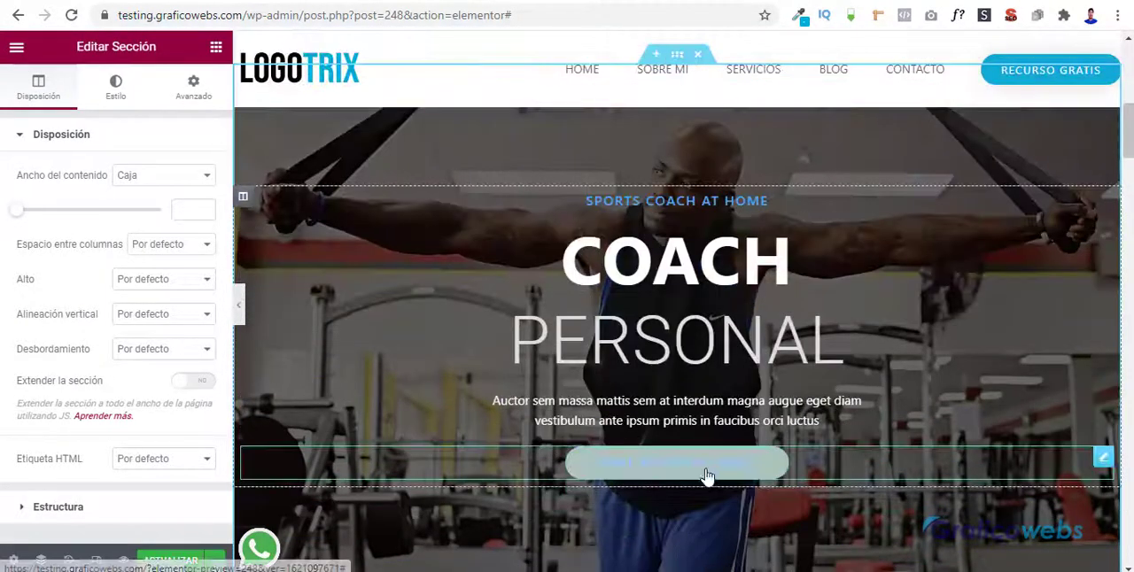
scroll(709, 476, up, 3)
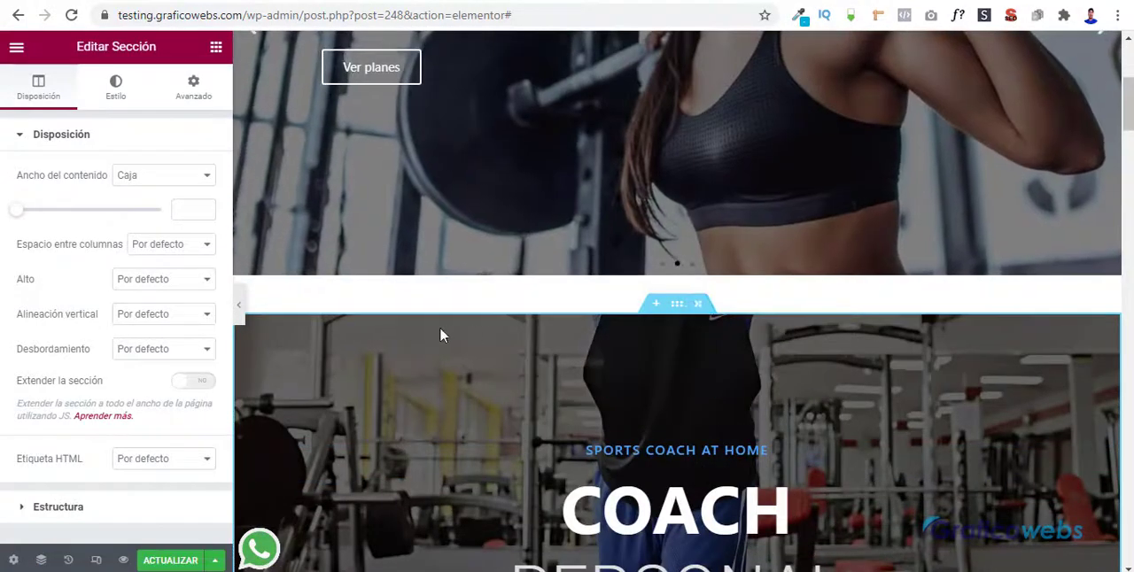
click(698, 304)
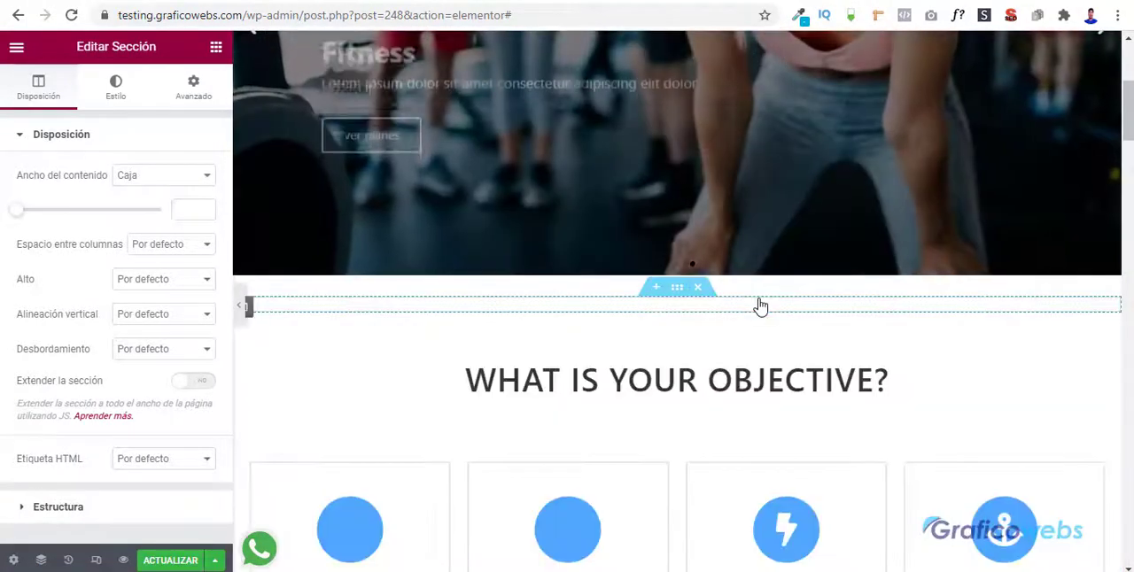
click(183, 560)
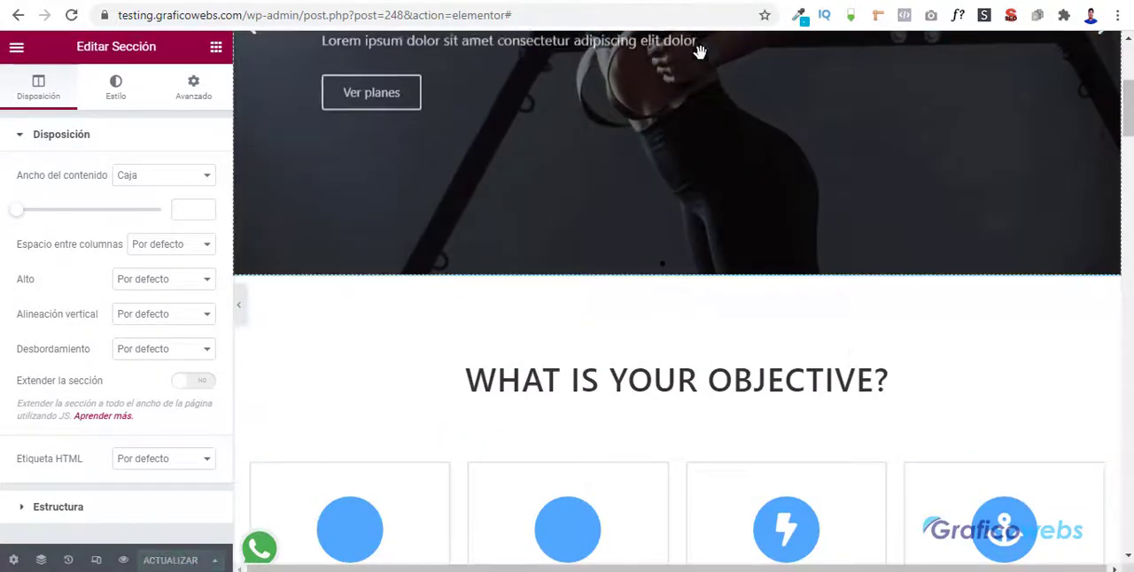
Step: Switch to the homepage preview and examine the slider together with the newly inserted sections below it
click(687, 0)
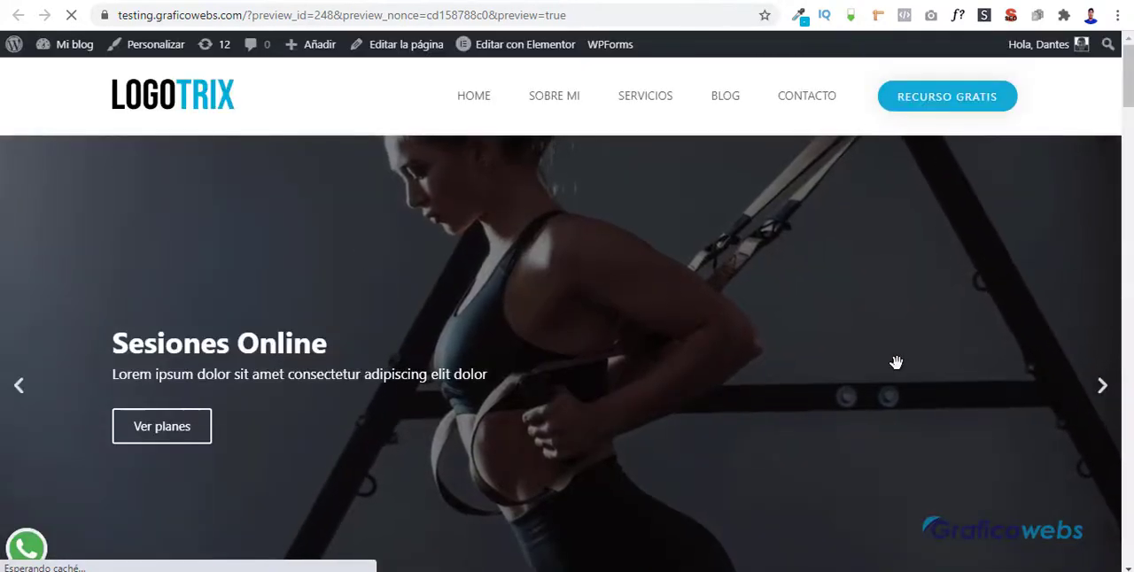
scroll(964, 387, down, 5)
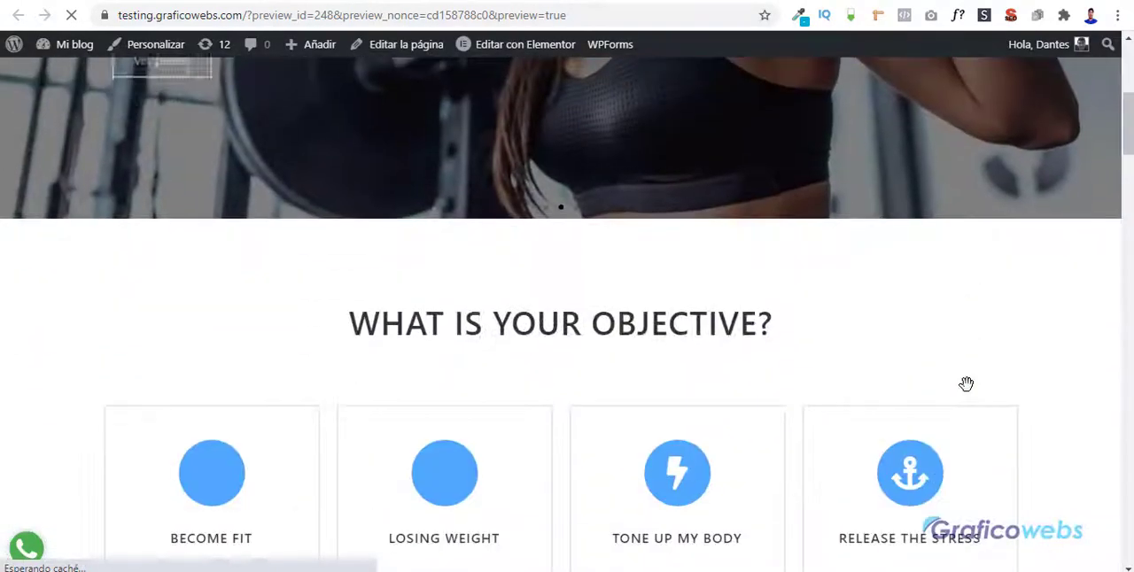
scroll(576, 395, down, 3)
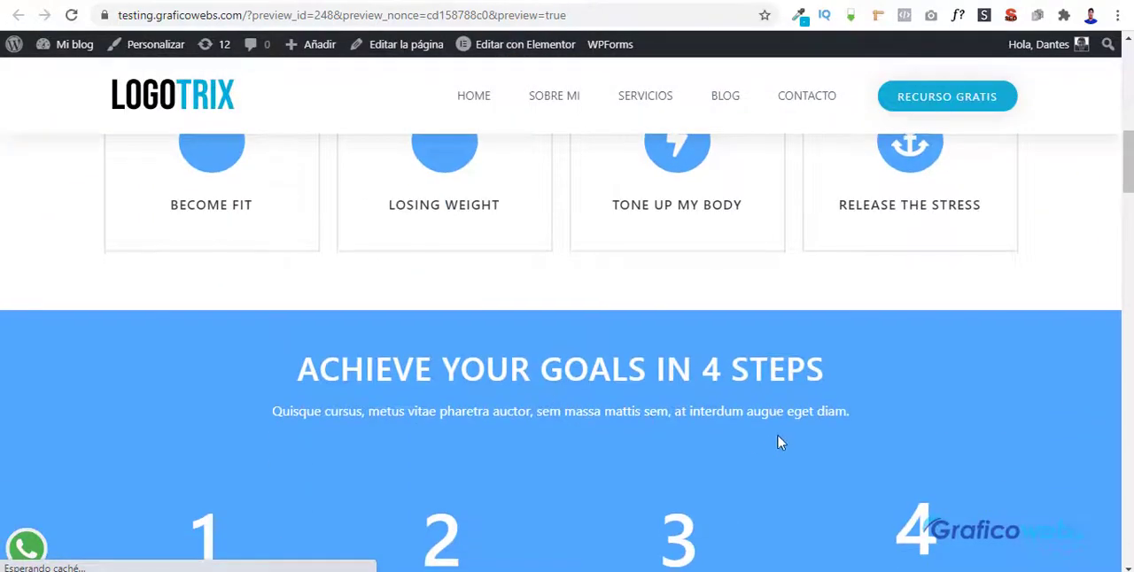
scroll(848, 379, up, 8)
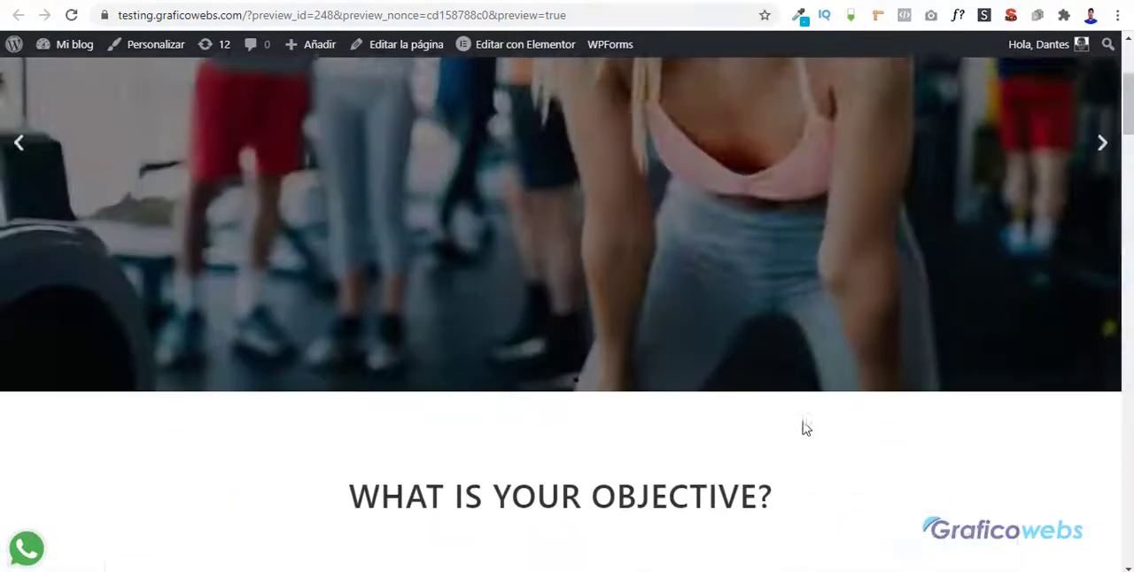